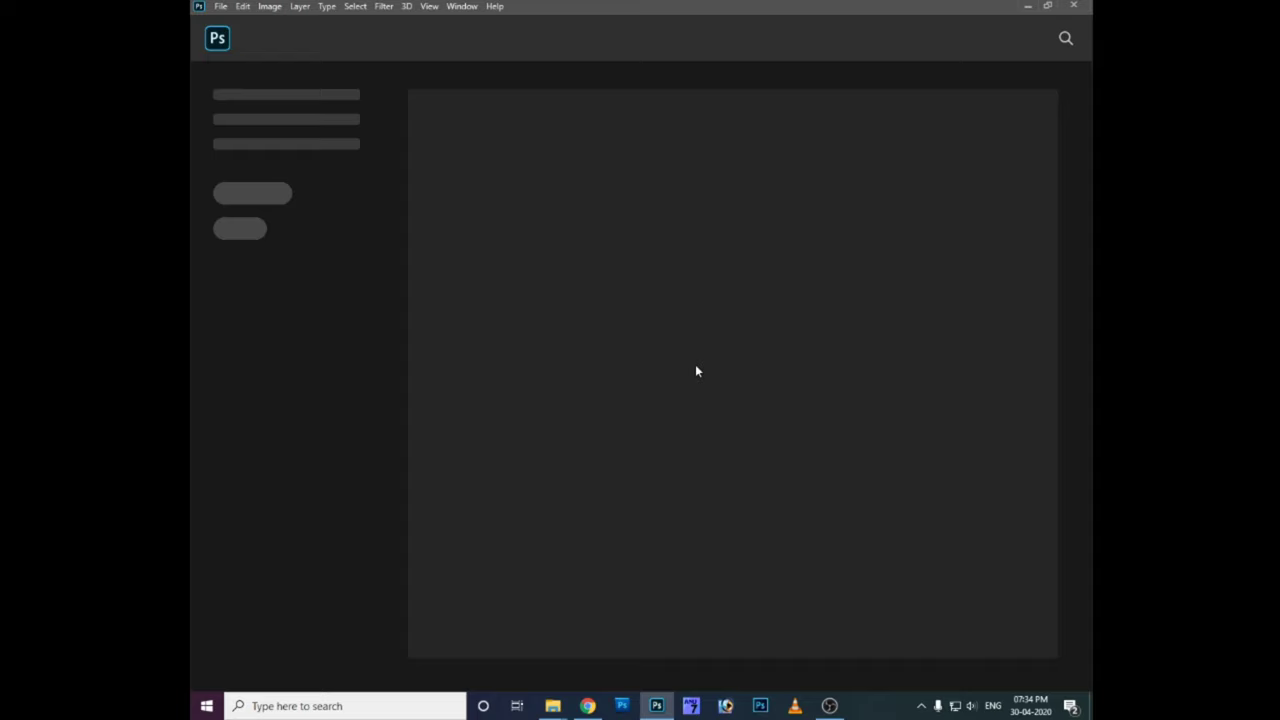
Step: Open CLR_6077 and wallpaperflare.com_wallpaper (3) together from the photo 23 folder
click(219, 7)
click(240, 40)
click(450, 28)
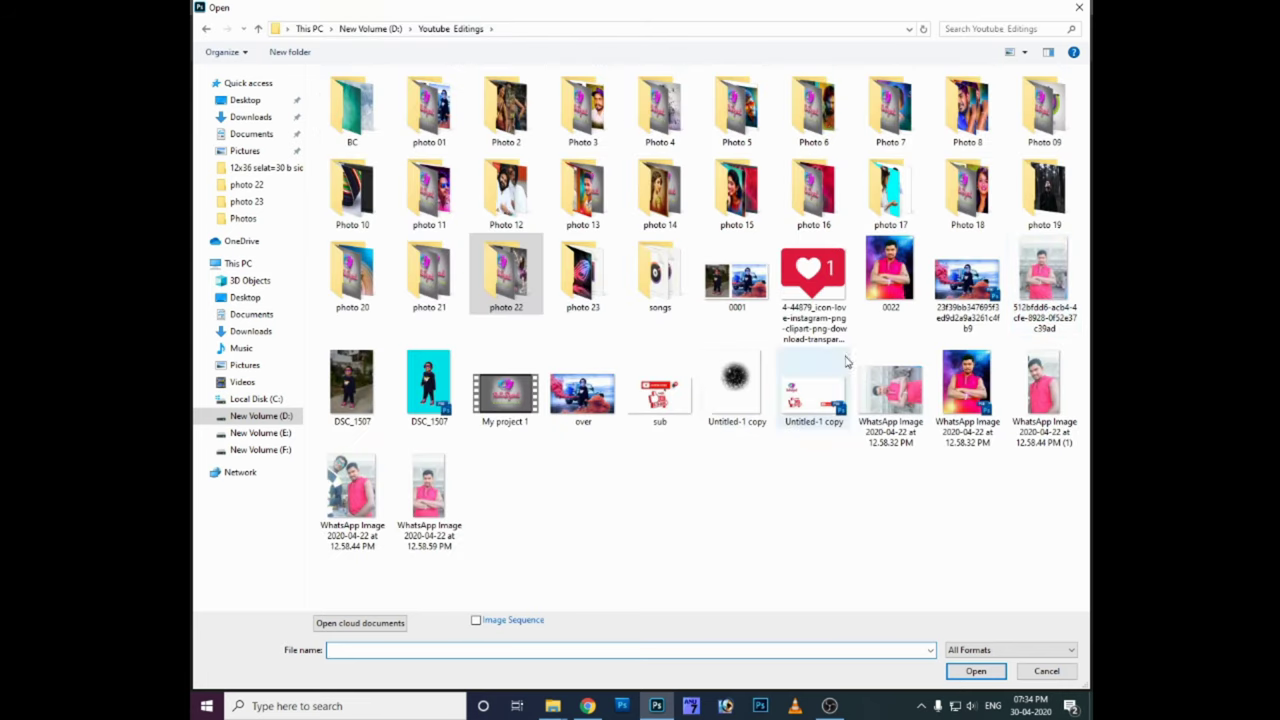
double_click(583, 270)
click(515, 115)
ctrl+click(558, 143)
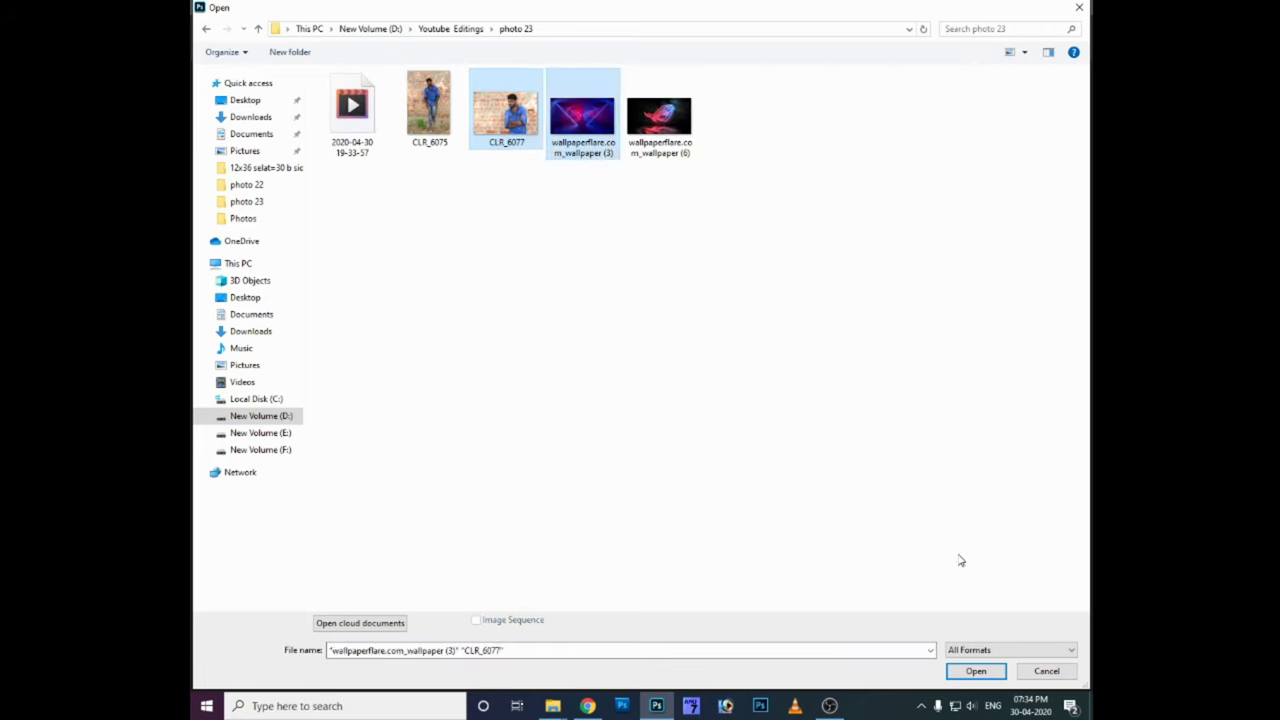
key(Return)
Step: Duplicate the portrait layer, then paint a Quick Mask over the man and feather the selection
key(ctrl+Tab)
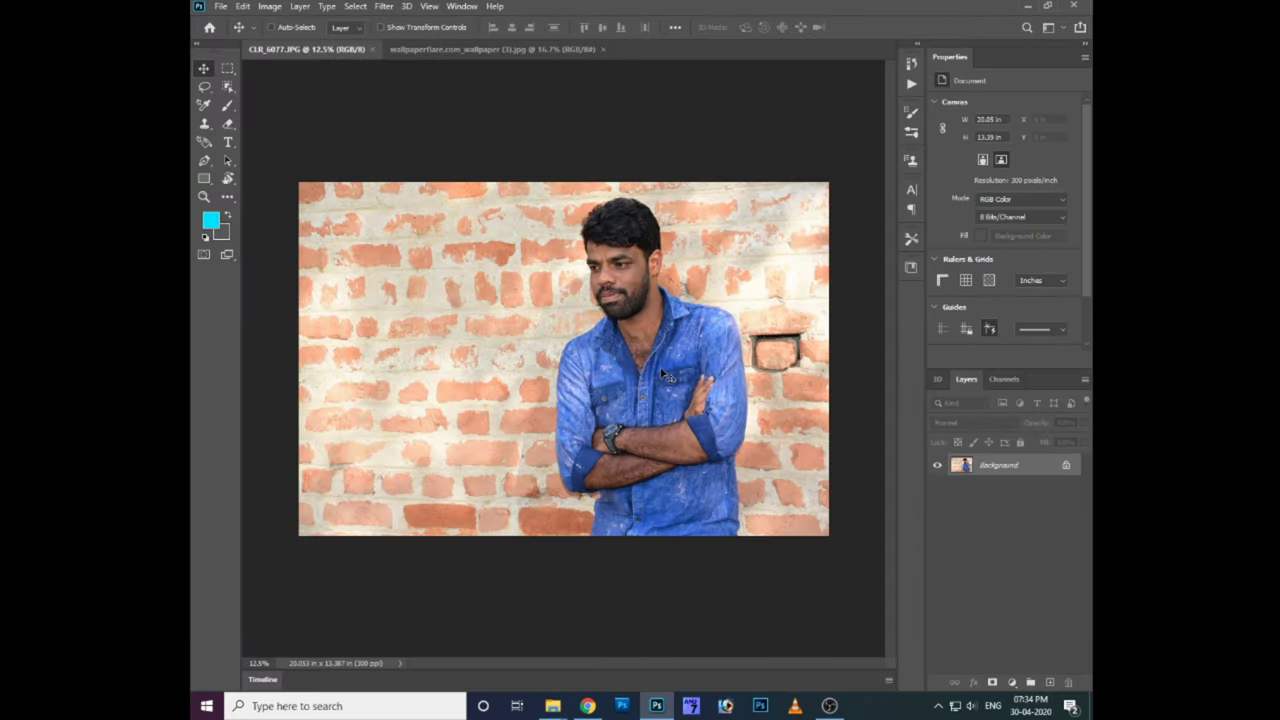
key(ctrl+j)
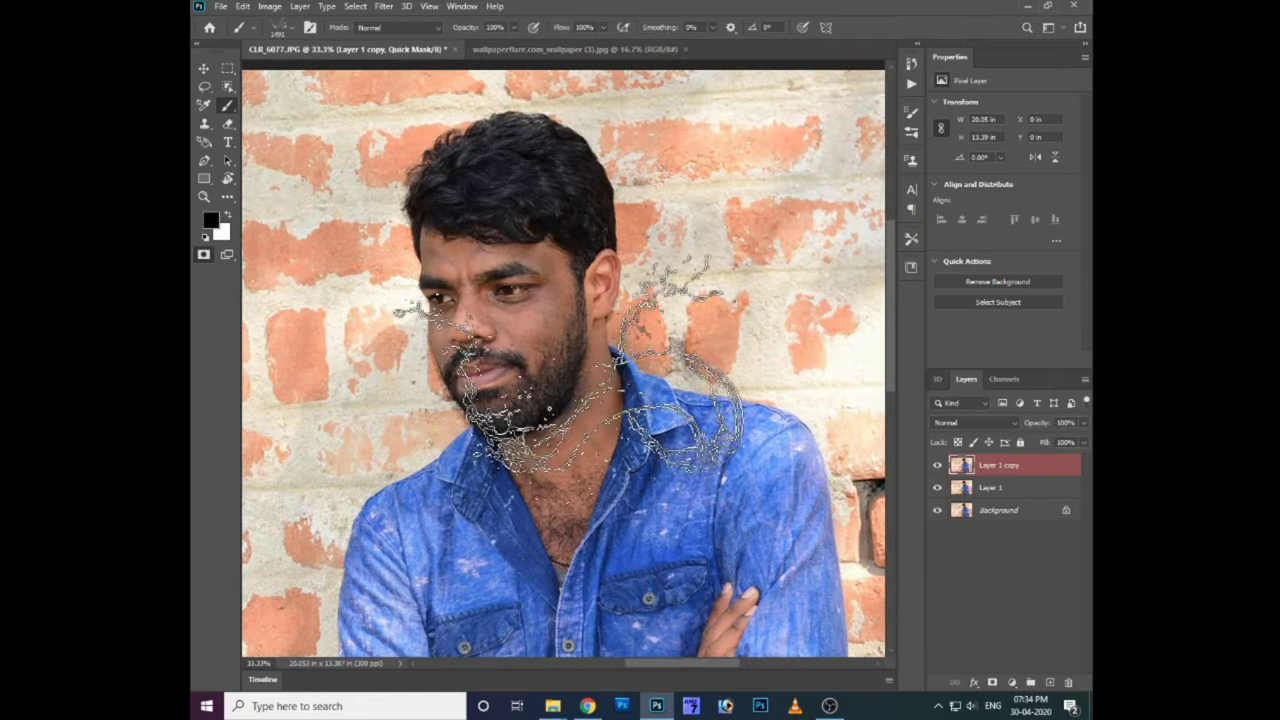
right_click(486, 329)
mouse_move(430, 300)
mouse_down()
mouse_move(560, 420)
mouse_move(608, 487)
mouse_up()
key(q)
key(shift+F6)
key(Return)
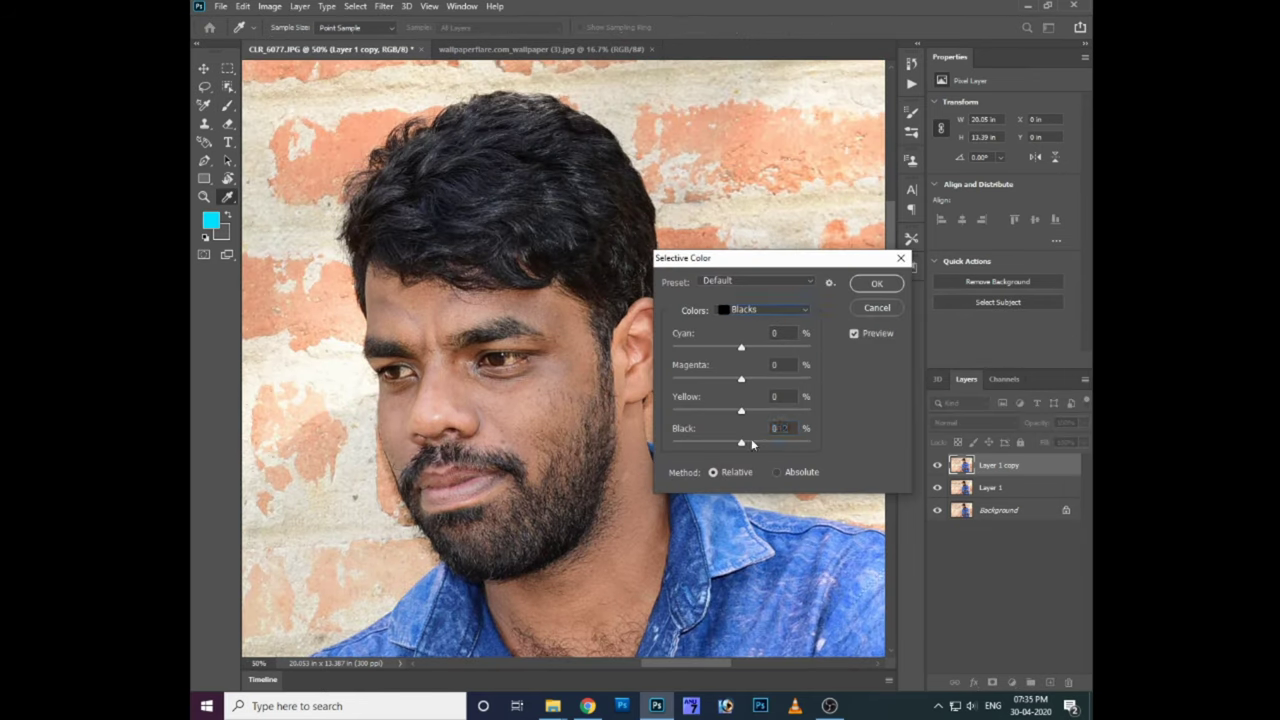
key(w)
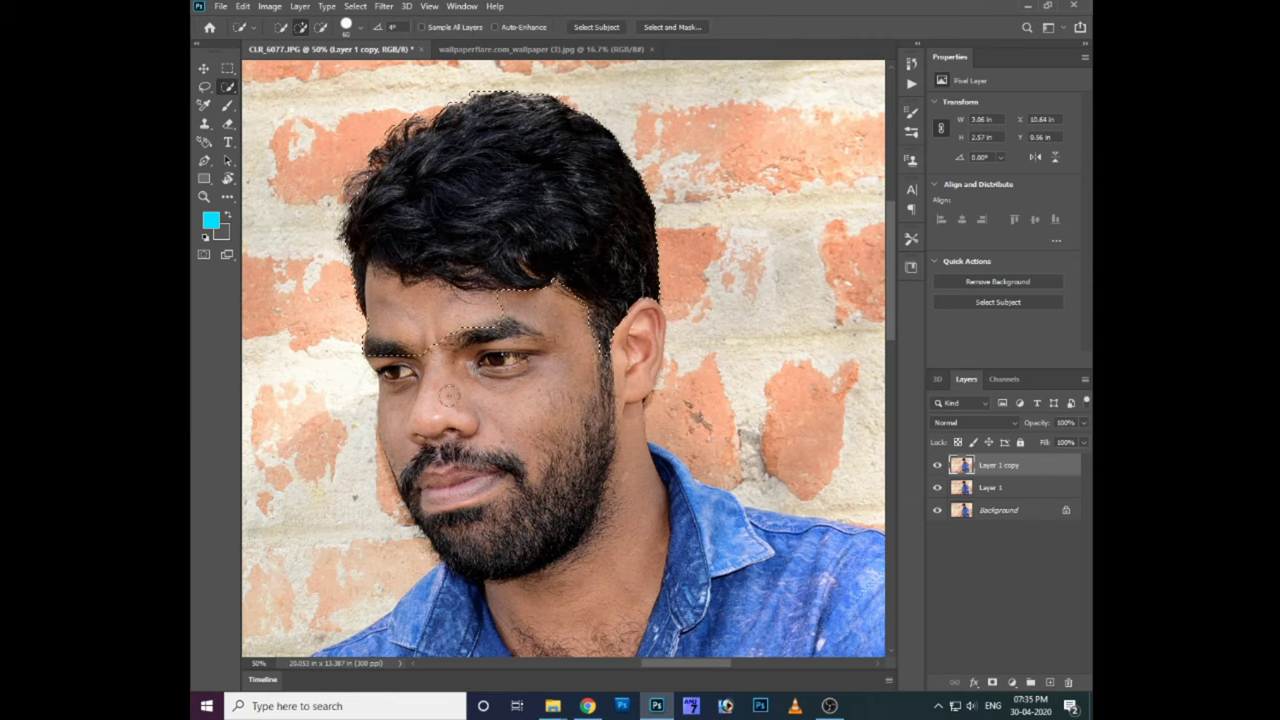
Step: Brush a quick selection over the man's hair, face, beard, shirt and crossed arms on Layer 1 copy
mouse_move(520, 135)
mouse_down()
mouse_move(400, 452)
mouse_move(733, 480)
mouse_move(380, 517)
mouse_up()
scroll(733, 480, down, 3)
scroll(380, 517, left, 3)
scroll(380, 450, down, 3)
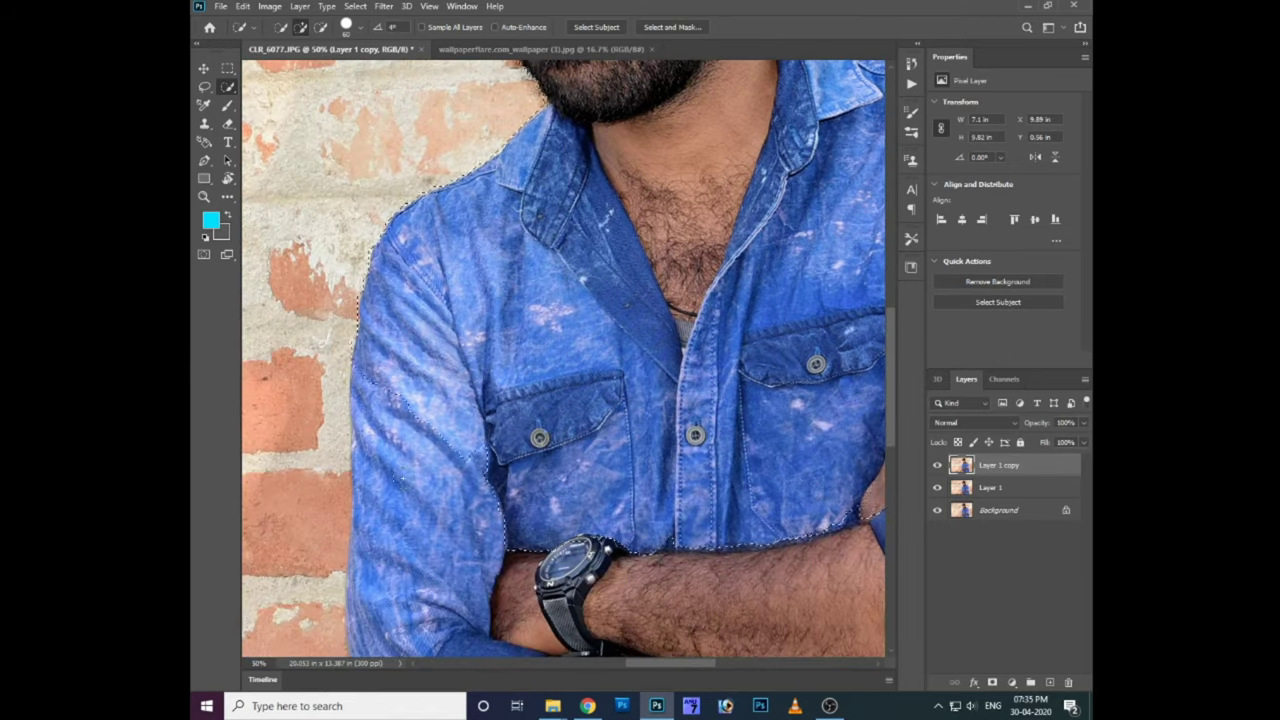
scroll(380, 450, down, 2)
scroll(385, 405, down, 2)
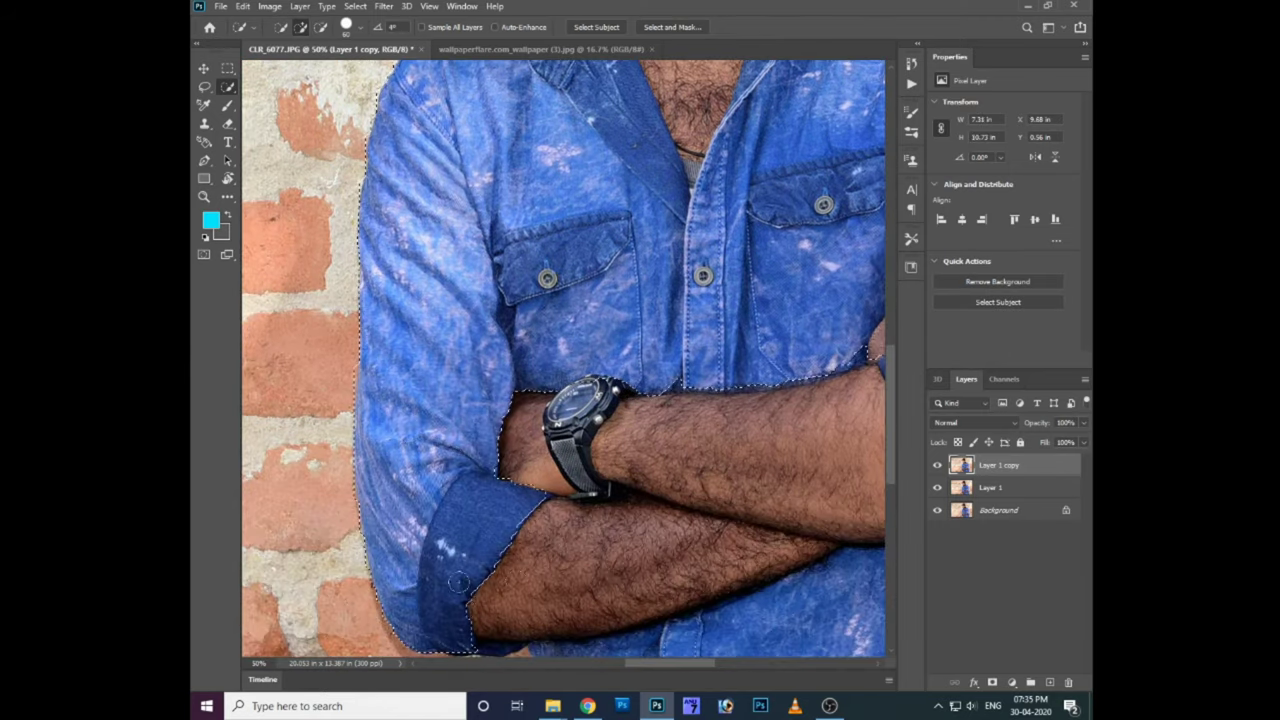
scroll(566, 428, down, 2)
scroll(566, 428, right, 2)
scroll(566, 428, down, 1)
scroll(566, 428, down, 1)
scroll(566, 428, right, 2)
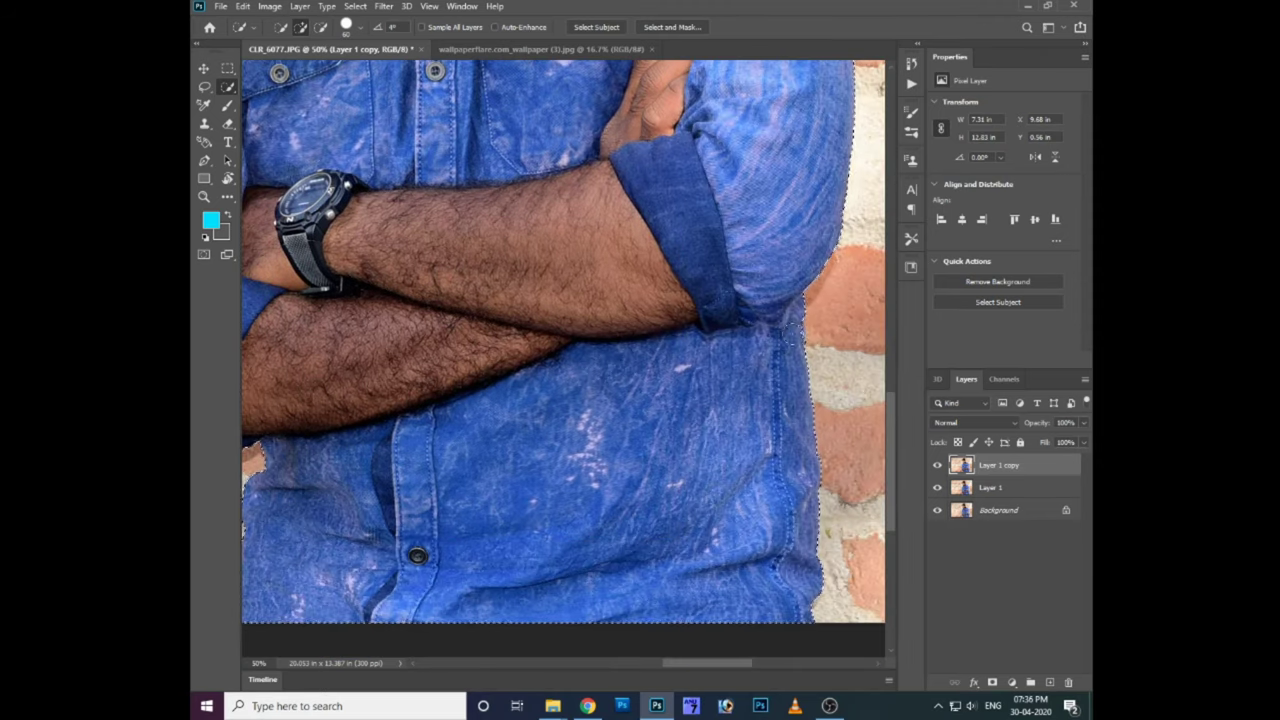
scroll(628, 541, left, 3)
scroll(628, 541, down, 1)
scroll(628, 541, up, 3)
scroll(600, 460, up, 3)
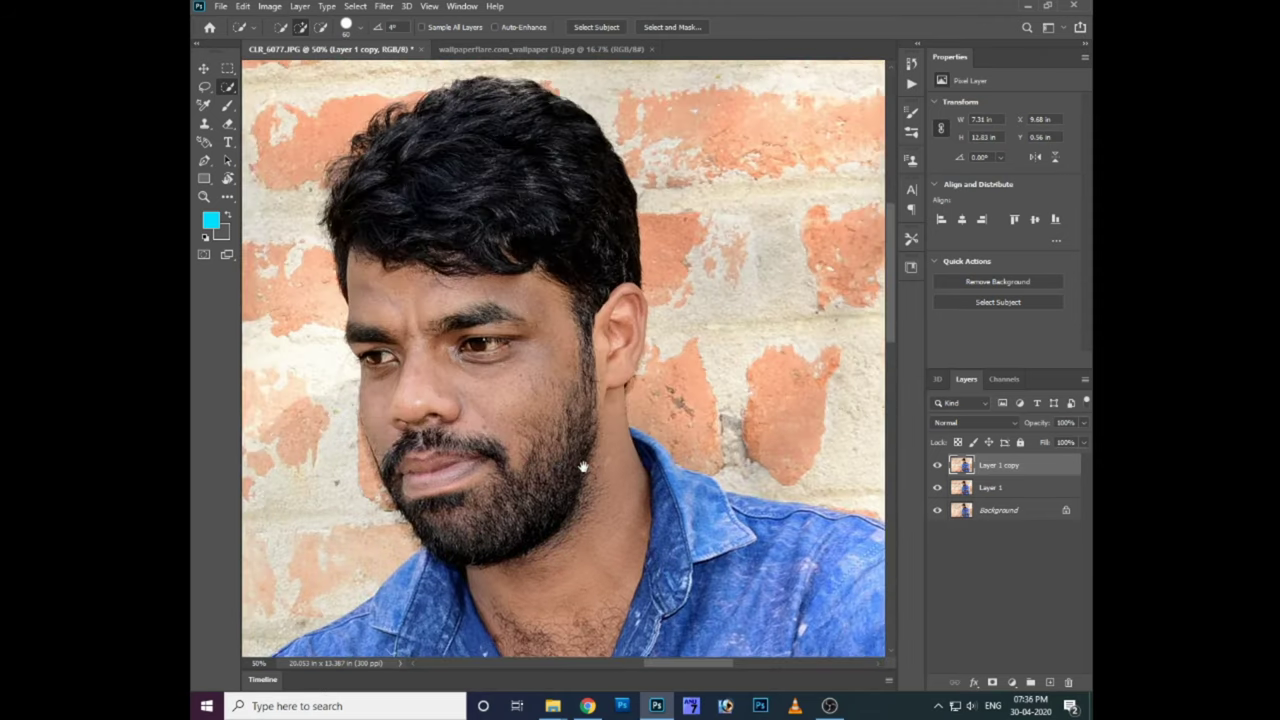
scroll(600, 460, up, 2)
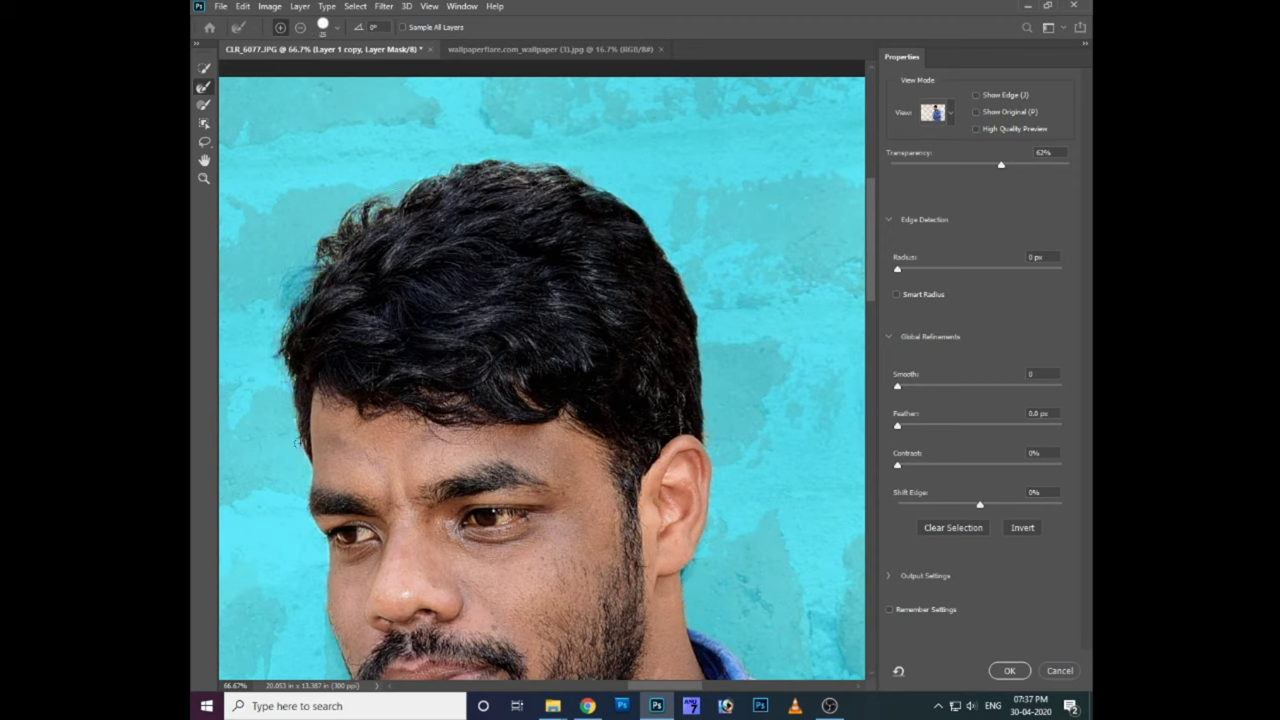
Step: Scroll the Select and Mask preview of the man cut out from the brick wall
scroll(541, 369, down, 2)
scroll(541, 369, down, 2)
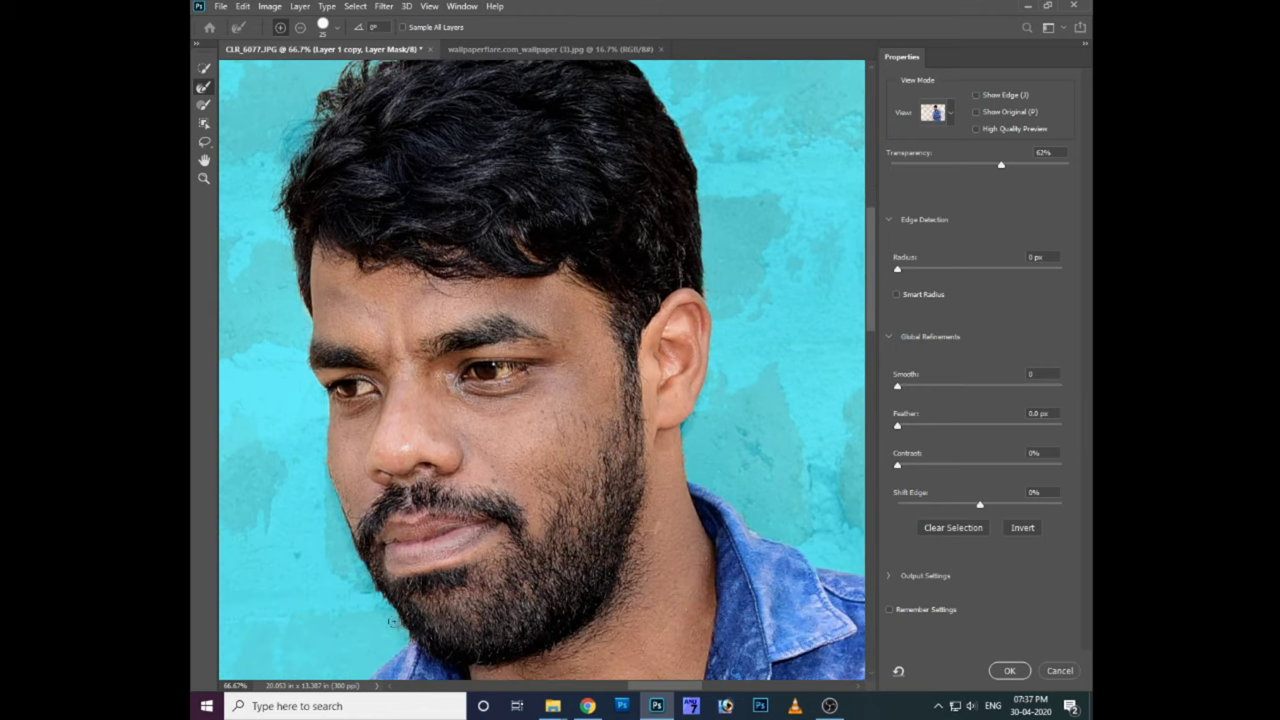
scroll(537, 354, up, 3)
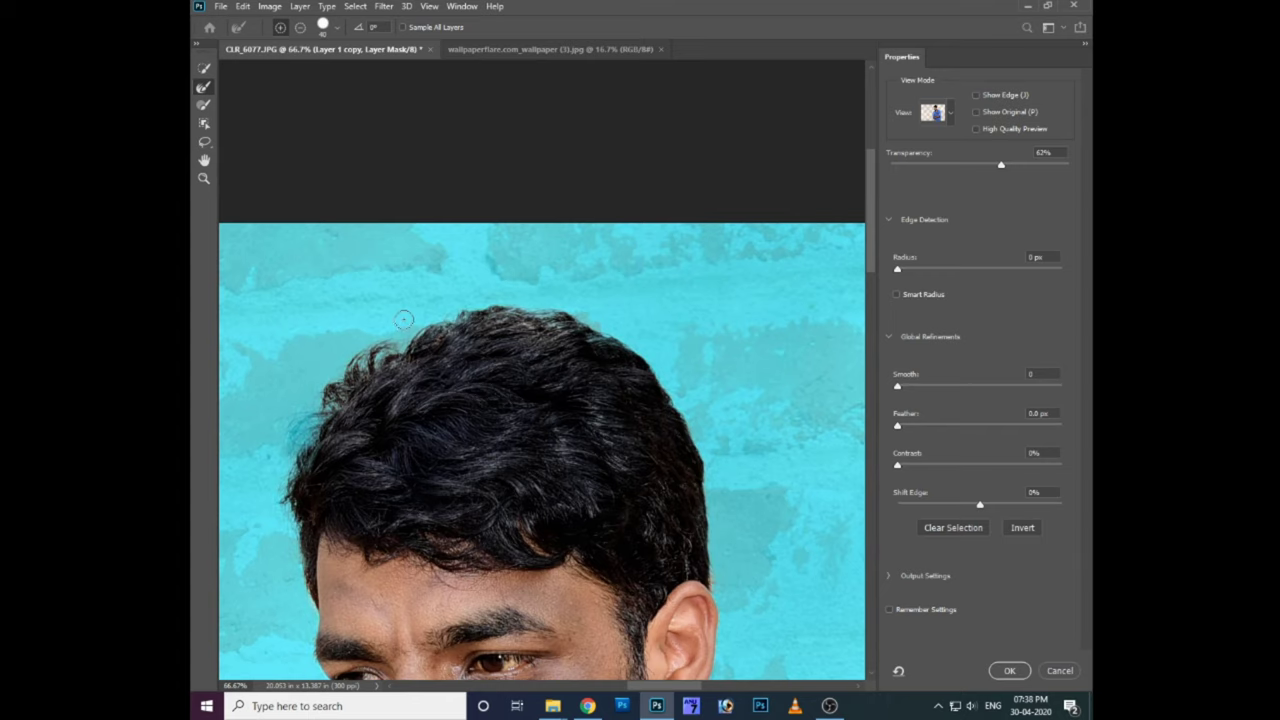
Step: Apply the refined mask and pick a toning tool for Layer 1 copy's hair edges
click(1009, 670)
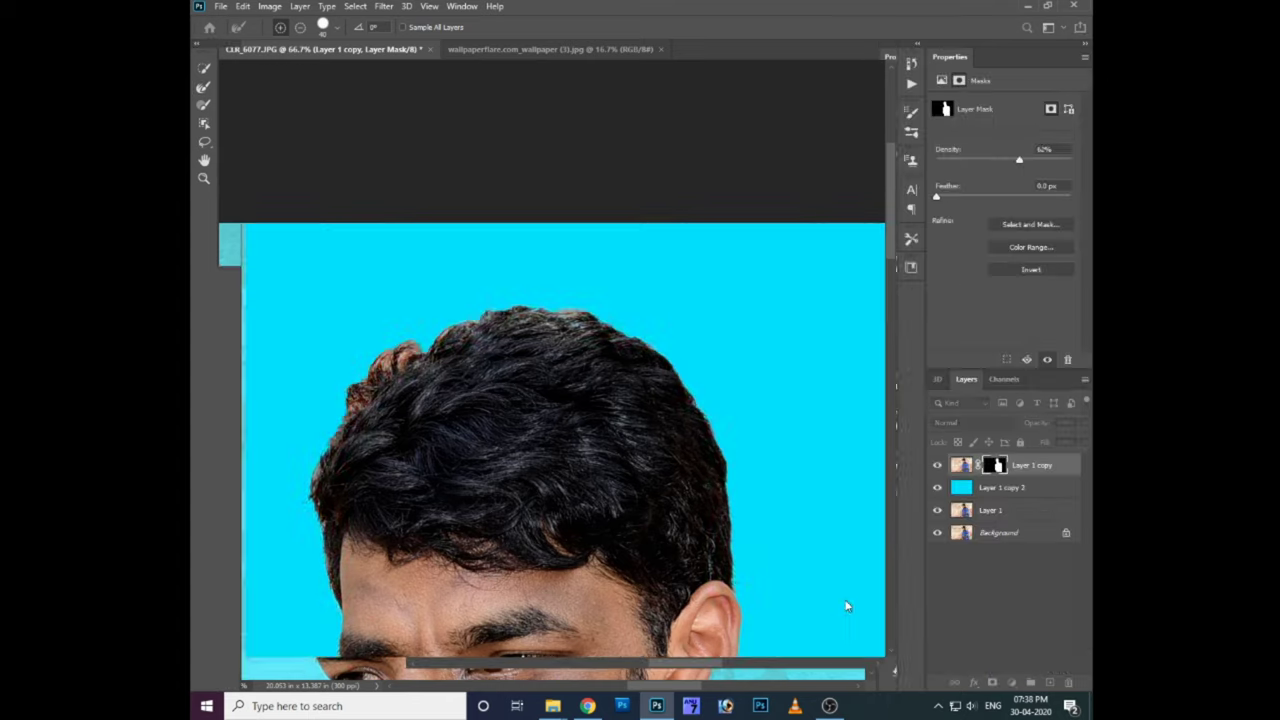
scroll(739, 533, down, 1)
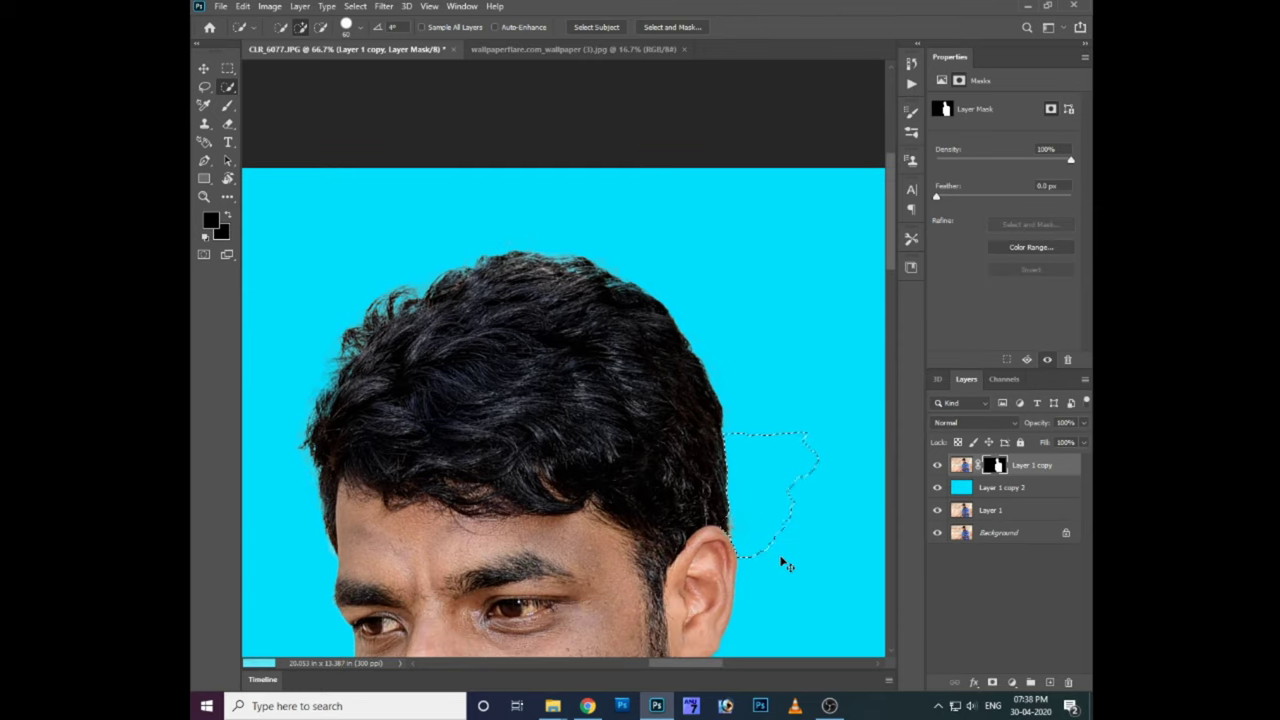
key(o)
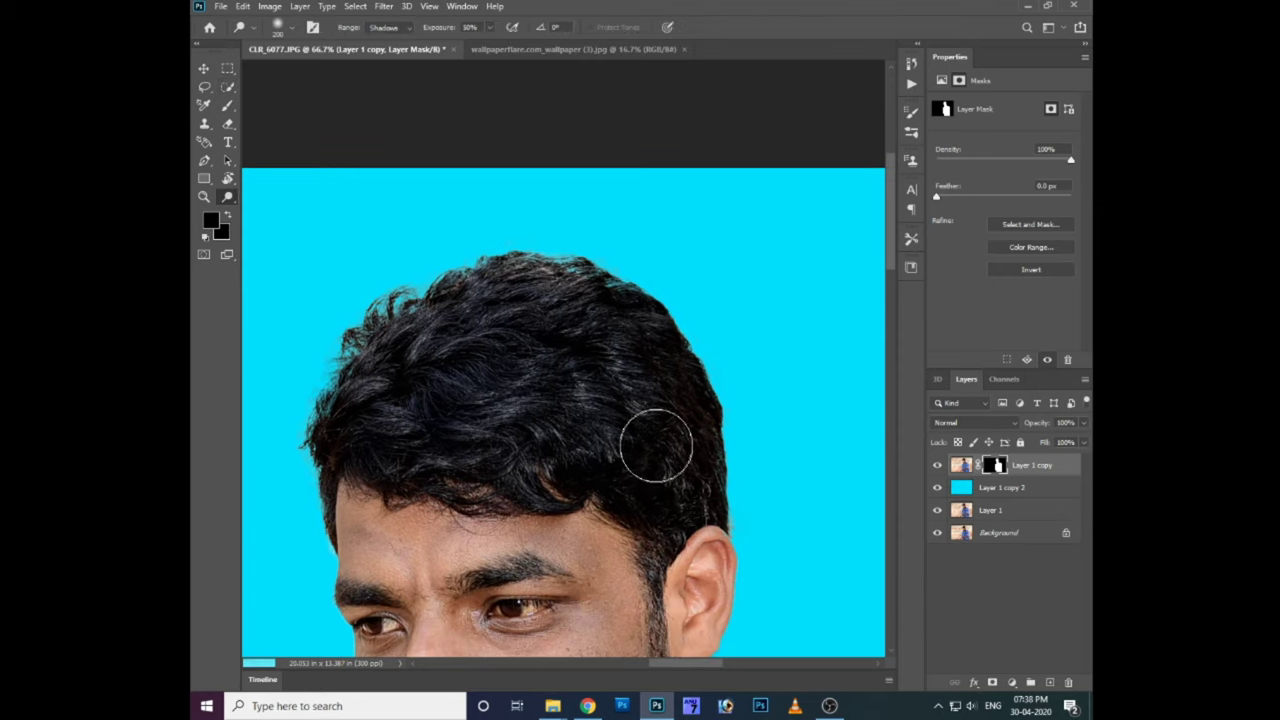
click(947, 467)
right_click(228, 197)
click(300, 209)
Step: Zoom out to the whole image and bring up the neon tunnel wallpaper document
scroll(500, 294, down, 3)
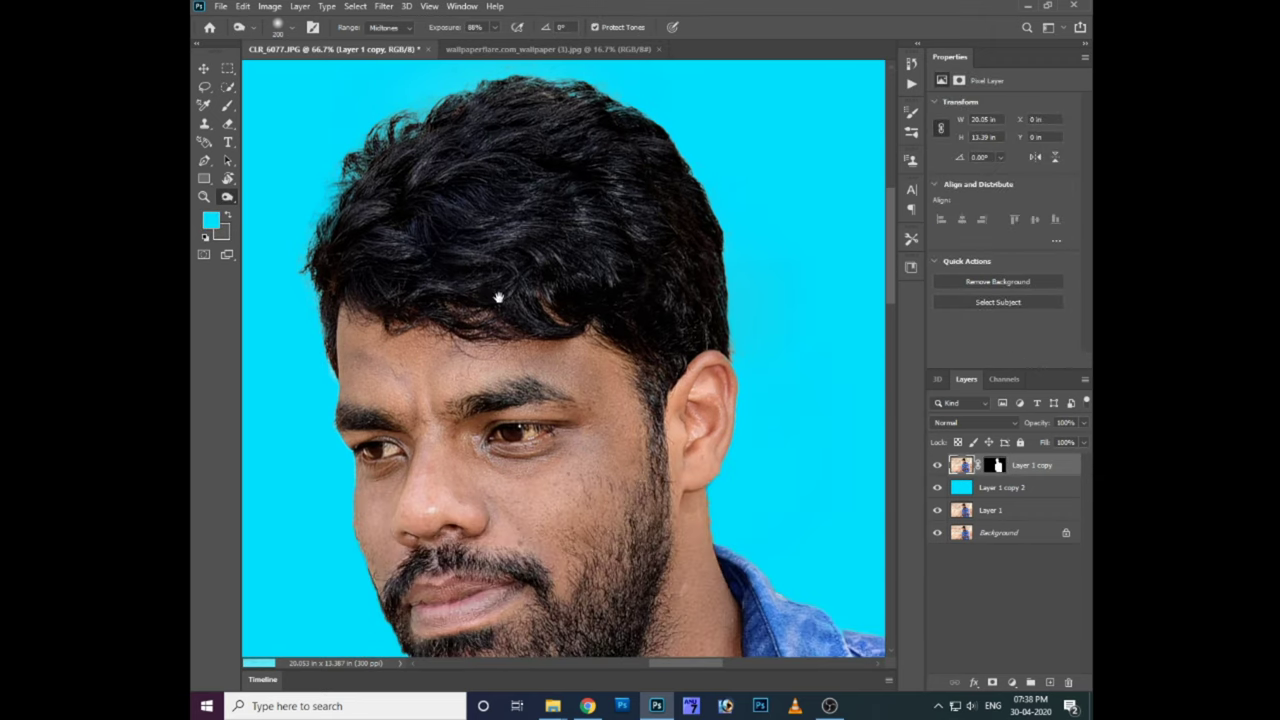
scroll(518, 388, down, 3)
key(ctrl+minus)
key(ctrl+minus)
key(ctrl+minus)
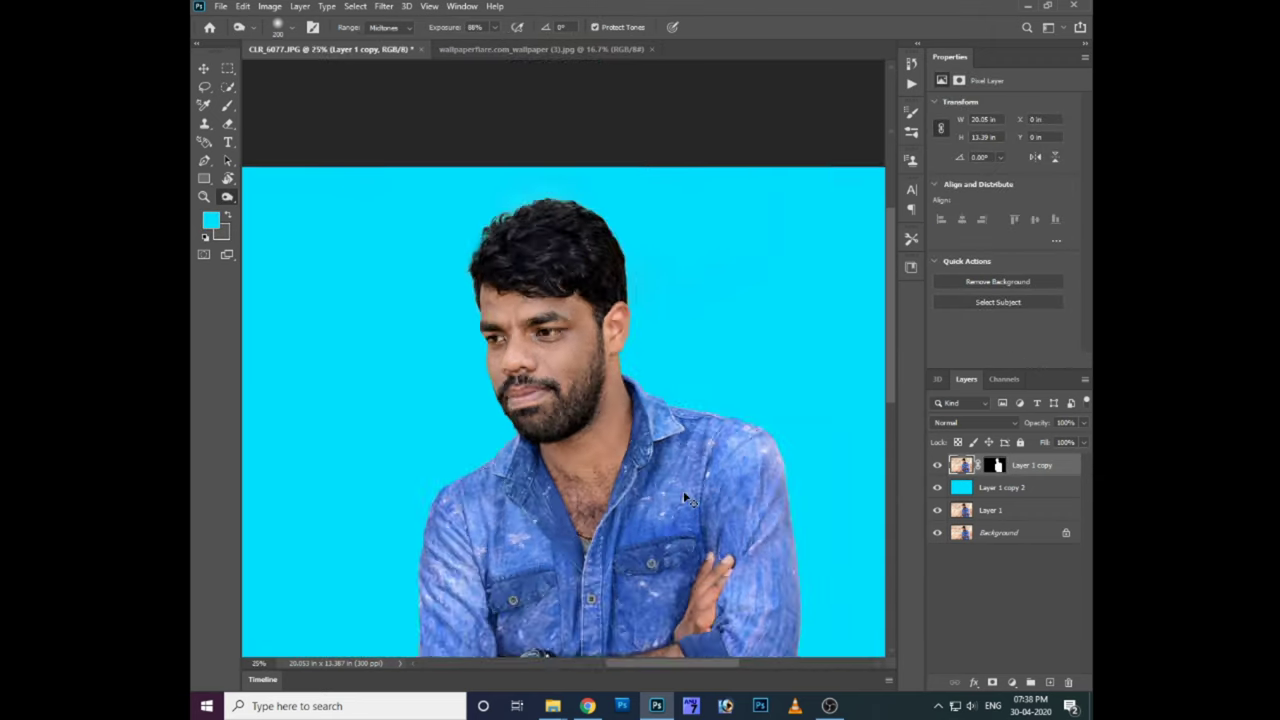
key(ctrl+minus)
key(ctrl+minus)
key(ctrl+Tab)
Step: Paste the neon tunnel into a new 16×9 in document, scale it to fill, and duplicate it
key(ctrl+a)
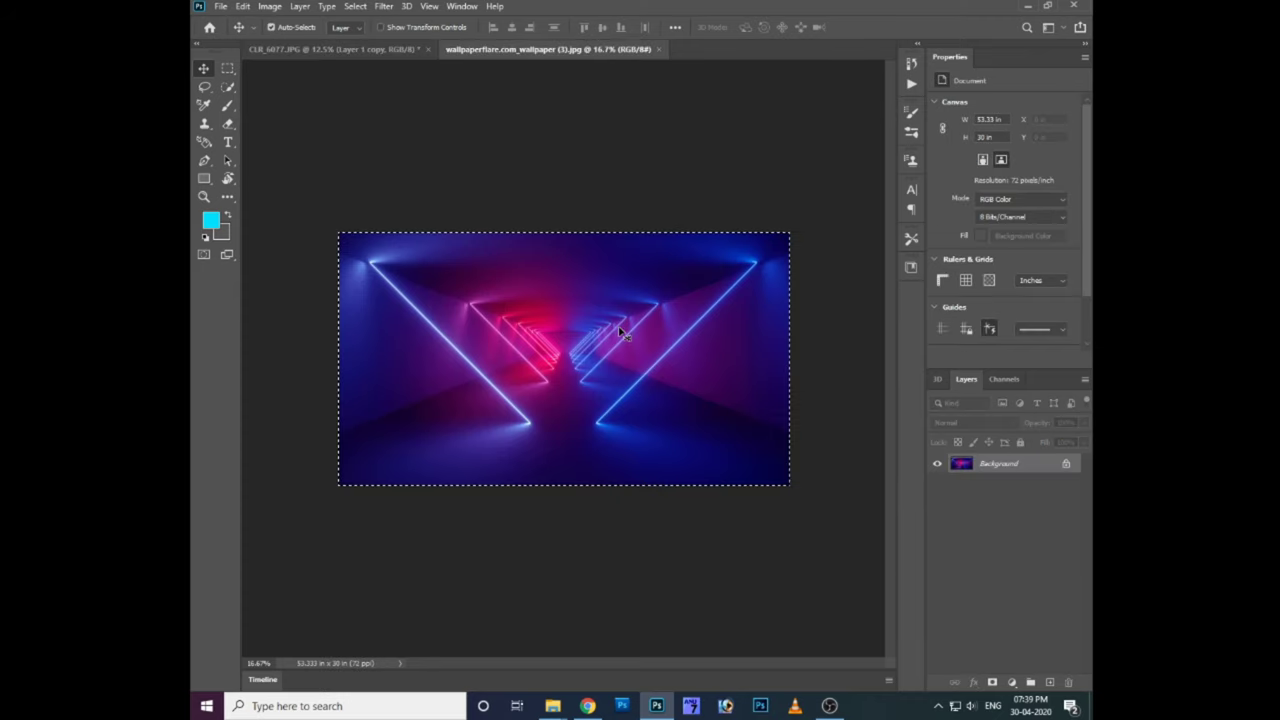
key(ctrl+w)
key(ctrl+n)
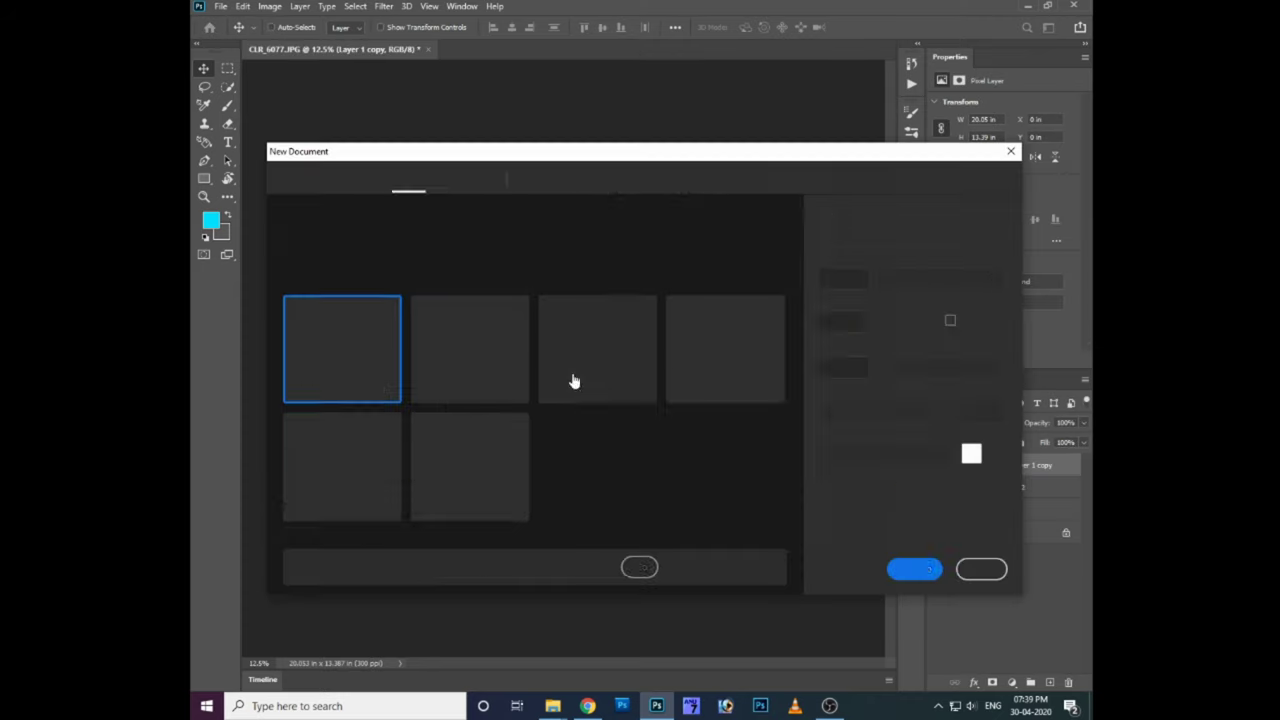
key(ctrl+v)
key(ctrl+t)
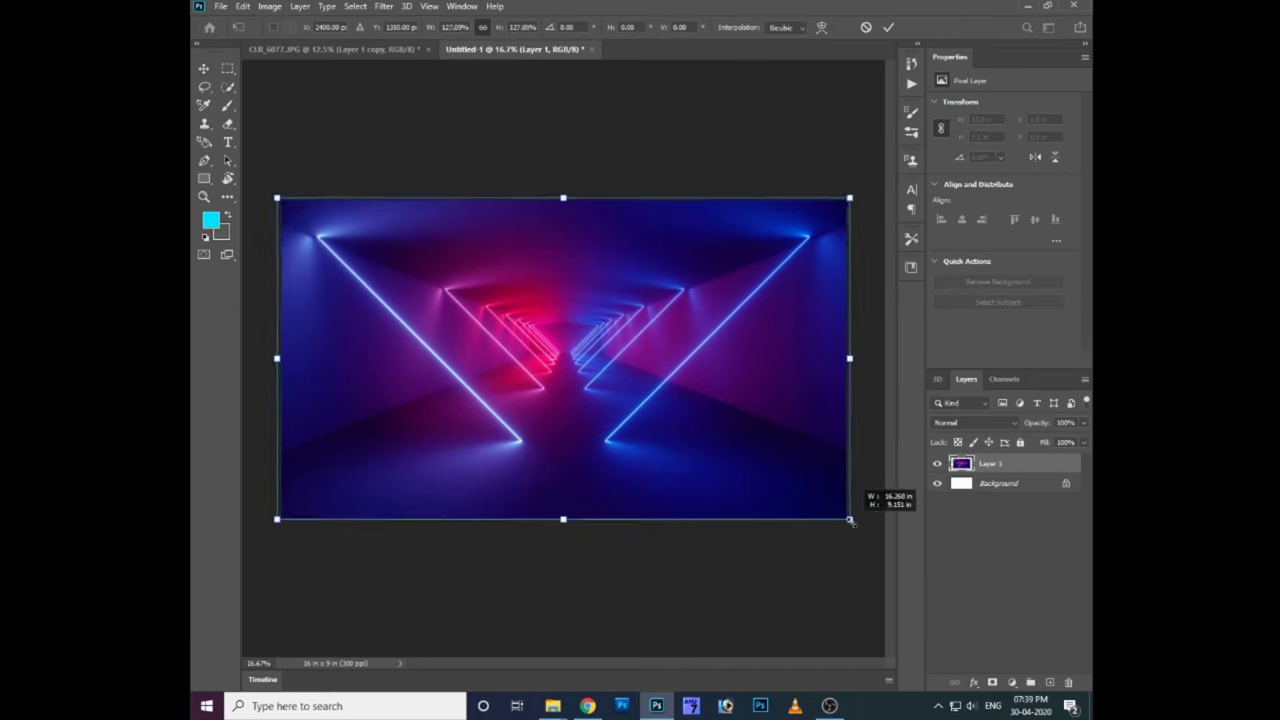
drag(790, 487, 903, 503)
key(Return)
key(ctrl+j)
Step: Raise the tunnel copy's Vibrance and Saturation to +74
key(alt+i)
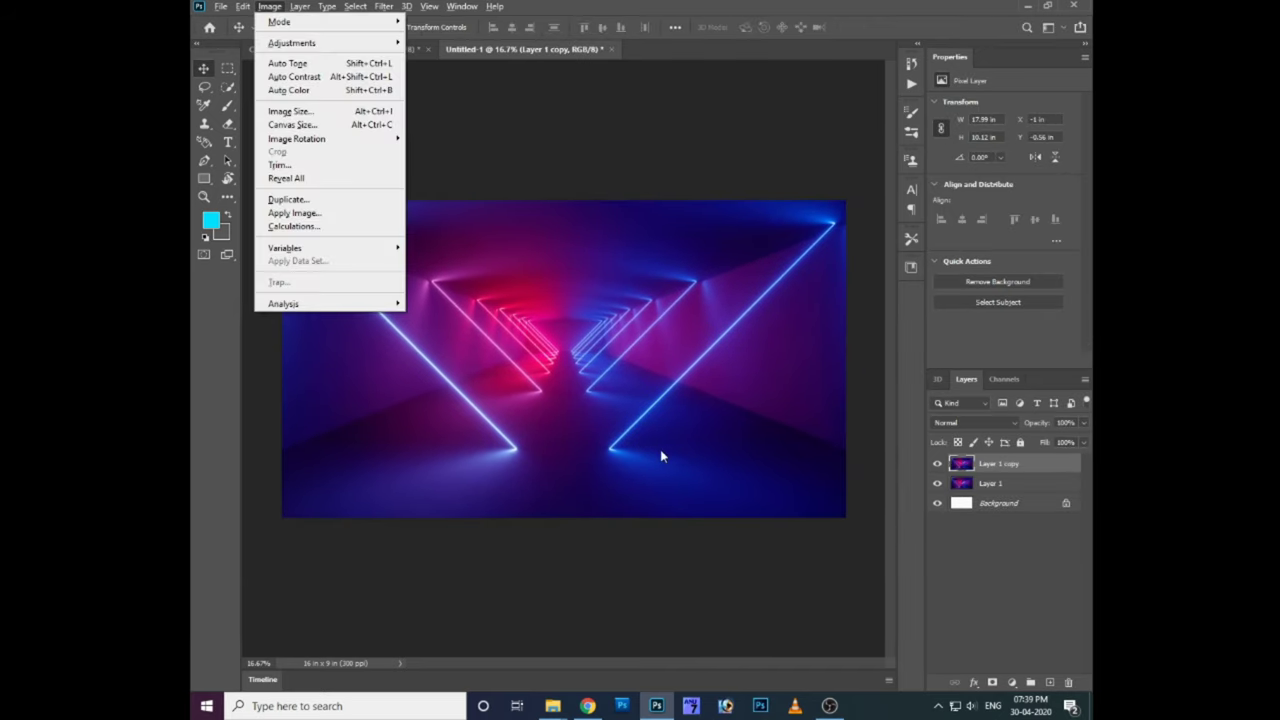
click(441, 105)
drag(820, 495, 859, 495)
drag(820, 535, 876, 538)
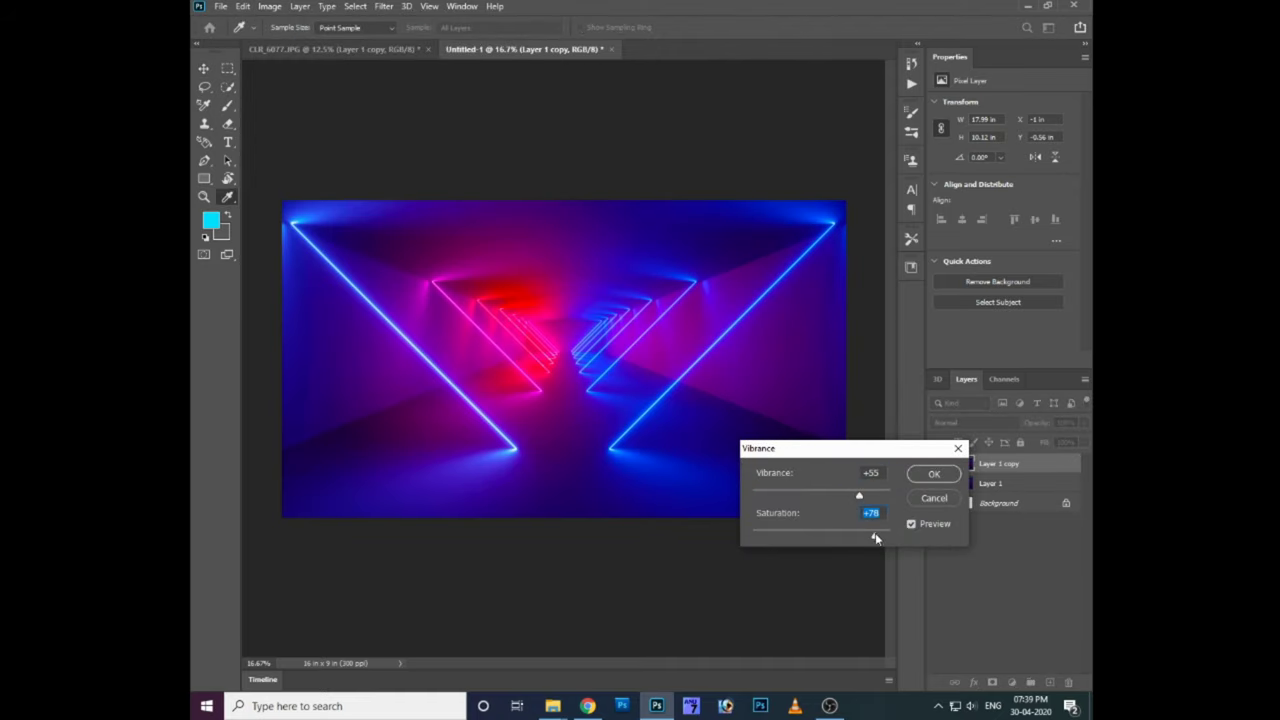
click(911, 523)
click(911, 523)
Step: Drag the masked man layer from CLR_6077 into the Untitled-1 tunnel document
key(Return)
key(v)
click(325, 49)
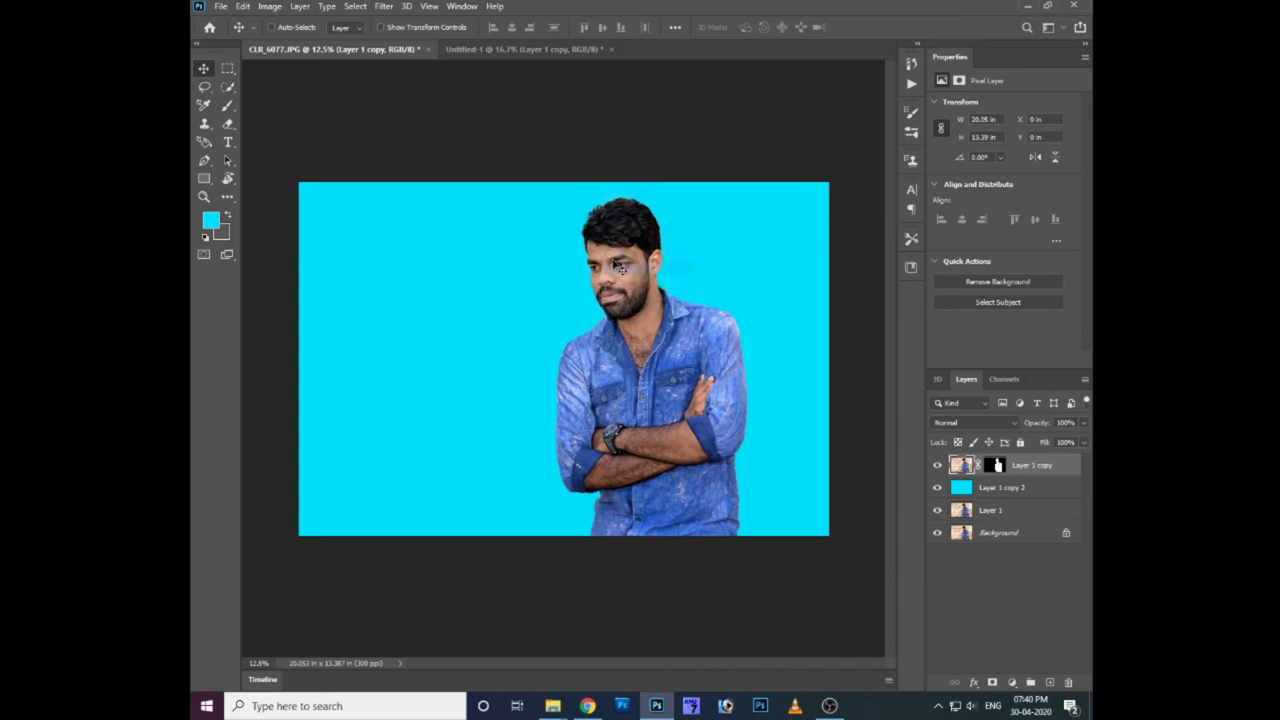
drag(621, 268, 540, 200)
Step: Scale the man down and move him toward the bottom edge of the tunnel
key(ctrl+t)
key(ctrl+minus)
drag(746, 138, 694, 171)
drag(583, 307, 604, 360)
drag(717, 203, 738, 228)
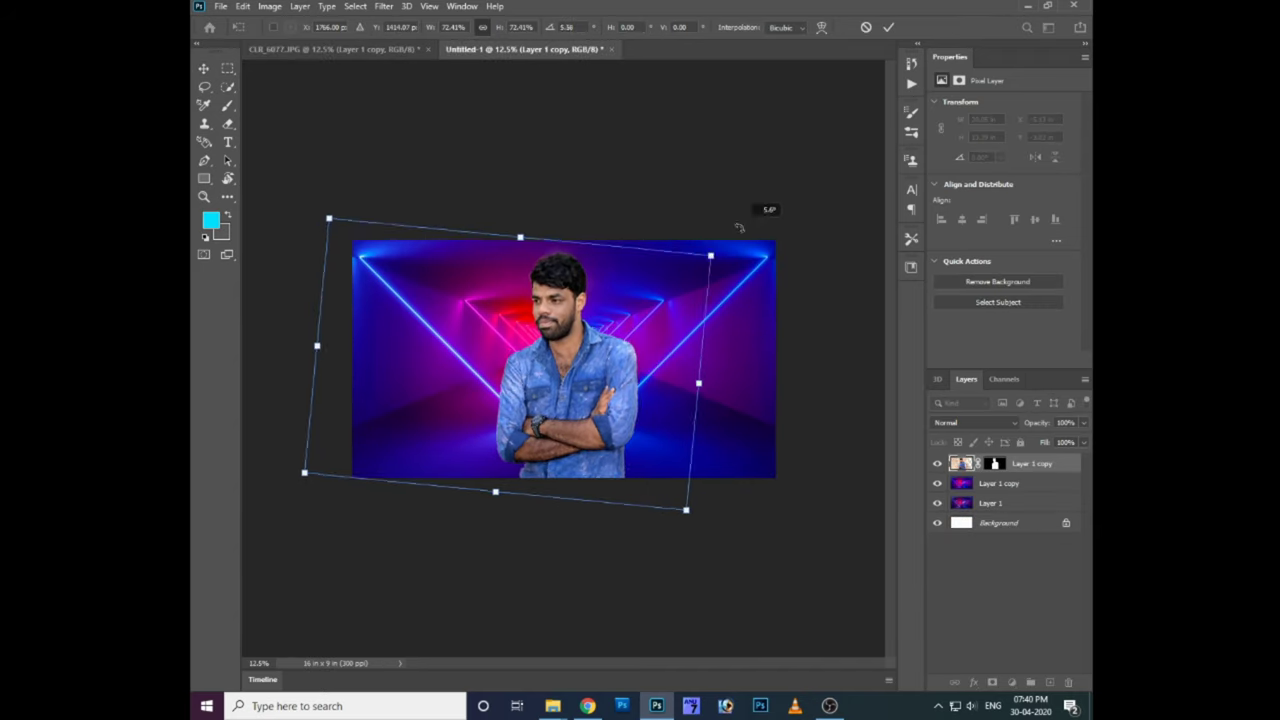
key(Return)
Step: Nudge the man into his final centred position, duplicate his layer, and load his outline
key(ctrl+plus)
key(ctrl+minus)
key(ctrl+plus)
key(ctrl+t)
drag(760, 261, 762, 262)
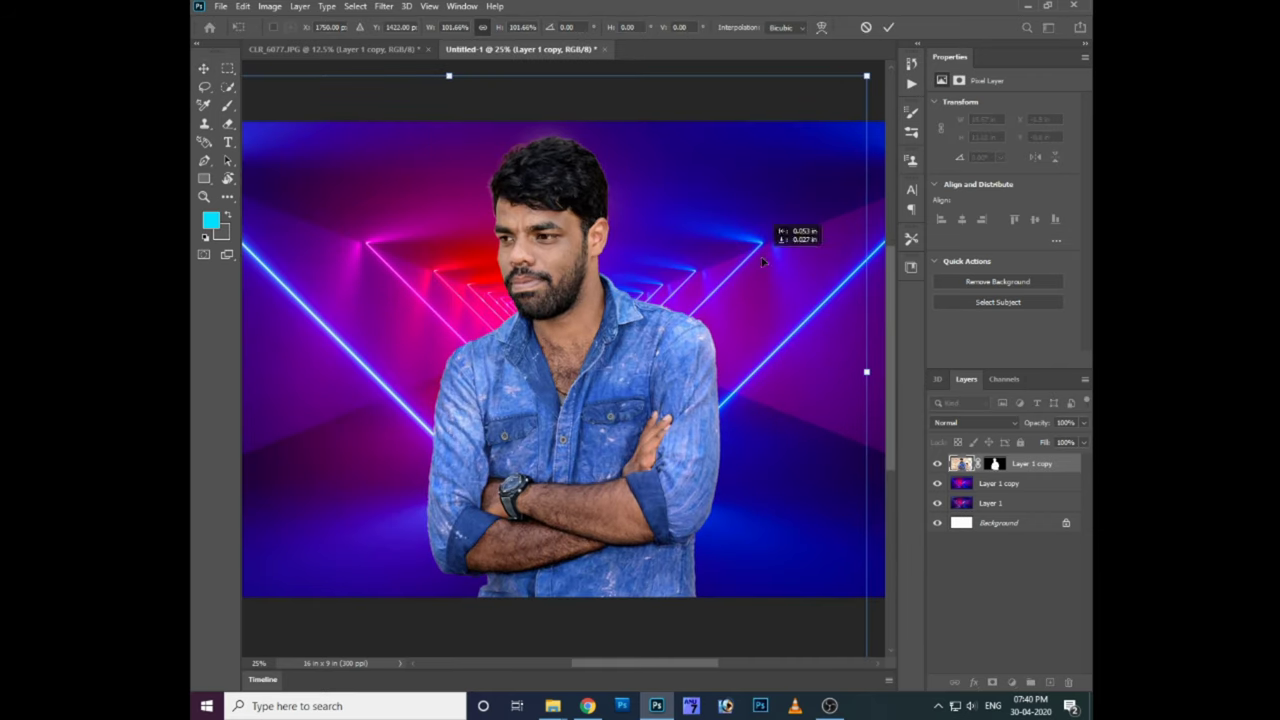
key(Return)
key(ctrl+j)
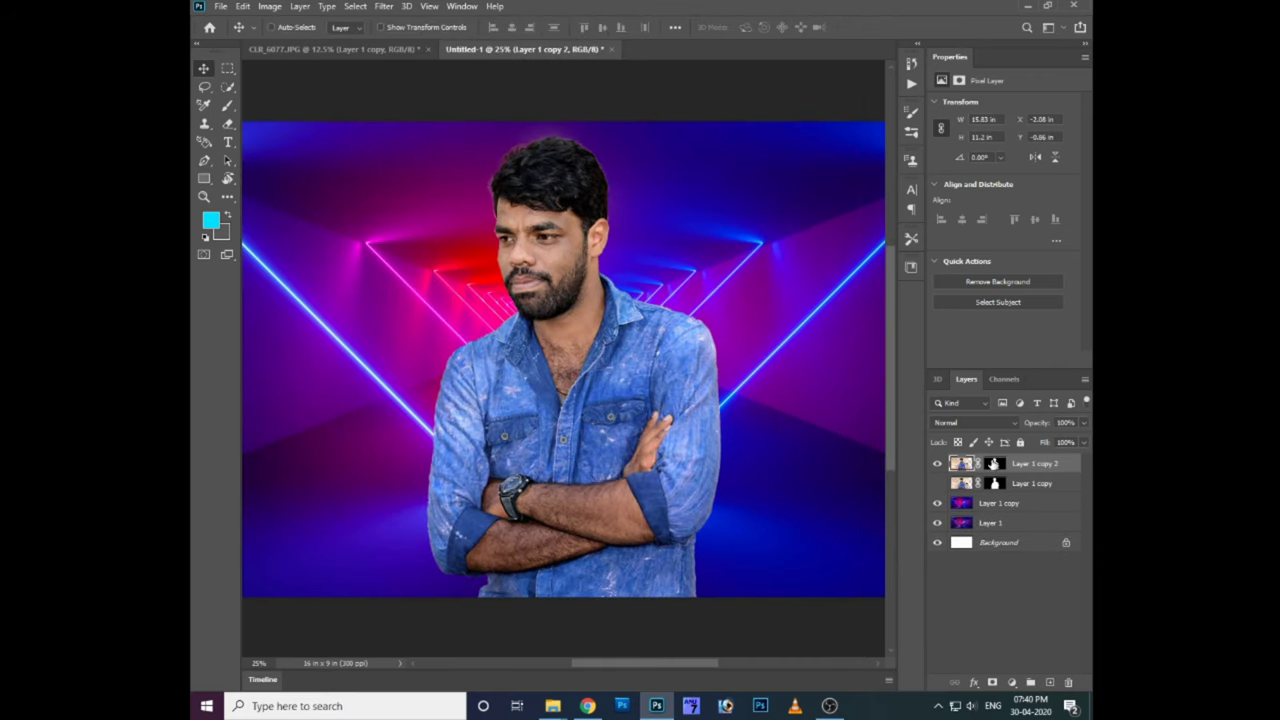
ctrl+click(993, 463)
Step: Add a Curves adjustment masked to the man with a point at input 139, output 95
click(1012, 682)
click(1000, 488)
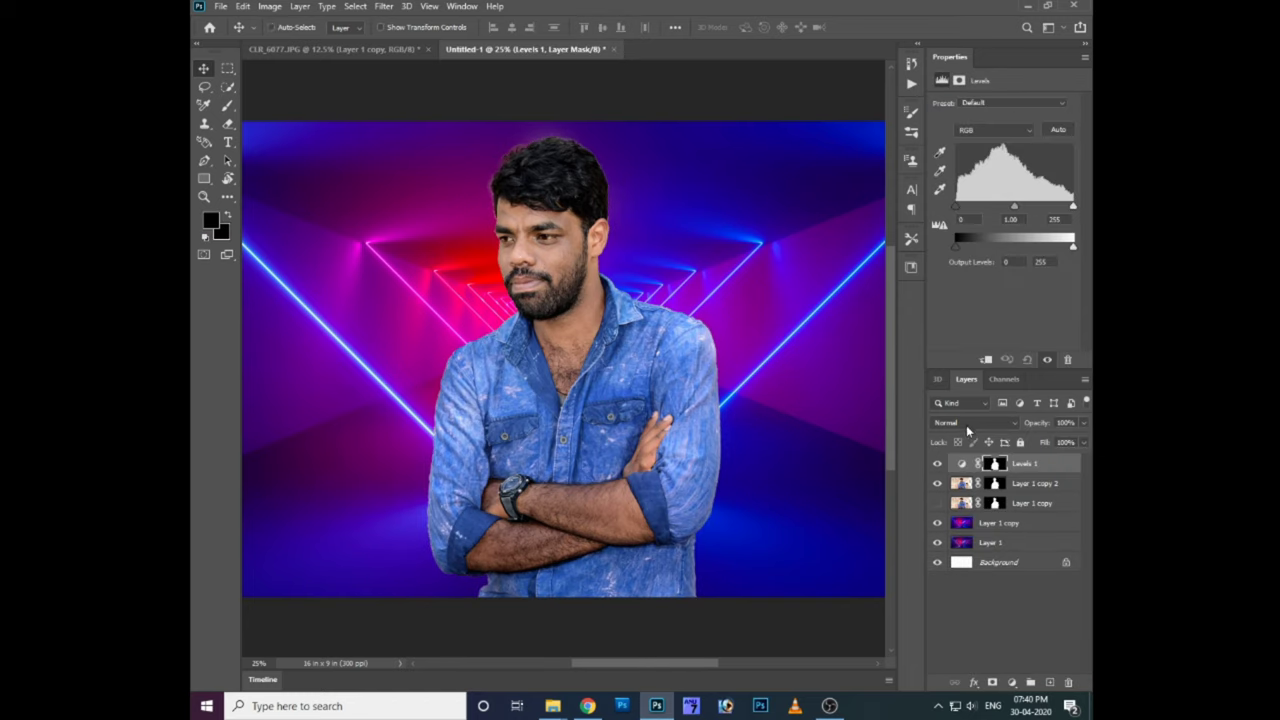
key(ctrl+z)
click(1012, 682)
click(1000, 500)
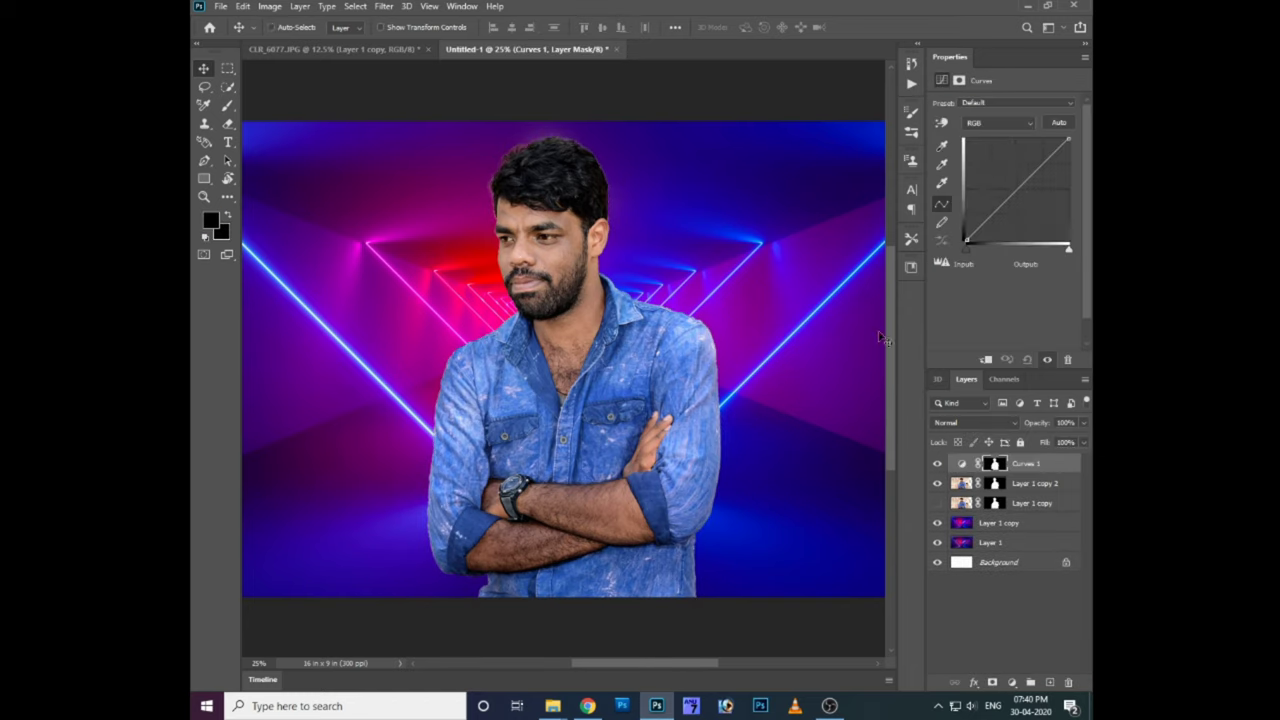
mouse_move(1060, 142)
mouse_down()
mouse_move(1069, 172)
mouse_move(1080, 142)
mouse_up()
drag(1020, 197, 1022, 205)
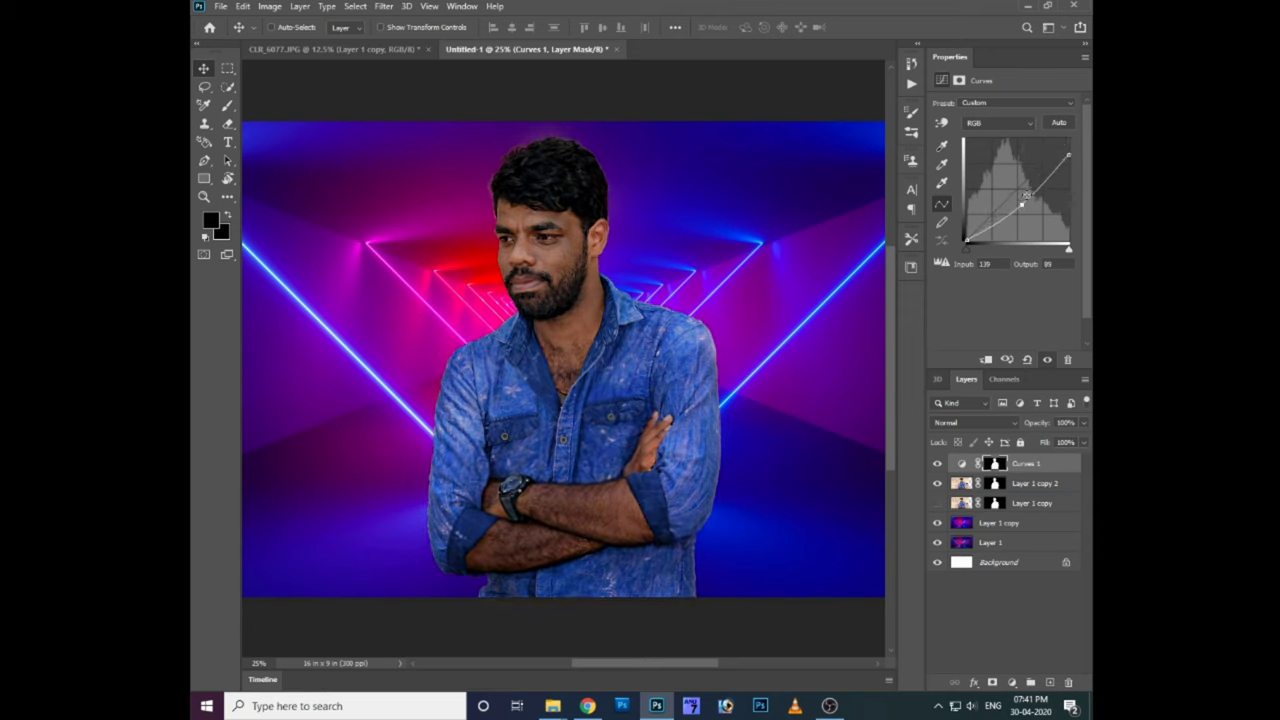
Step: Add a Curves 2 adjustment masked to the man and raise its RGB curve
ctrl+click(993, 484)
click(1011, 682)
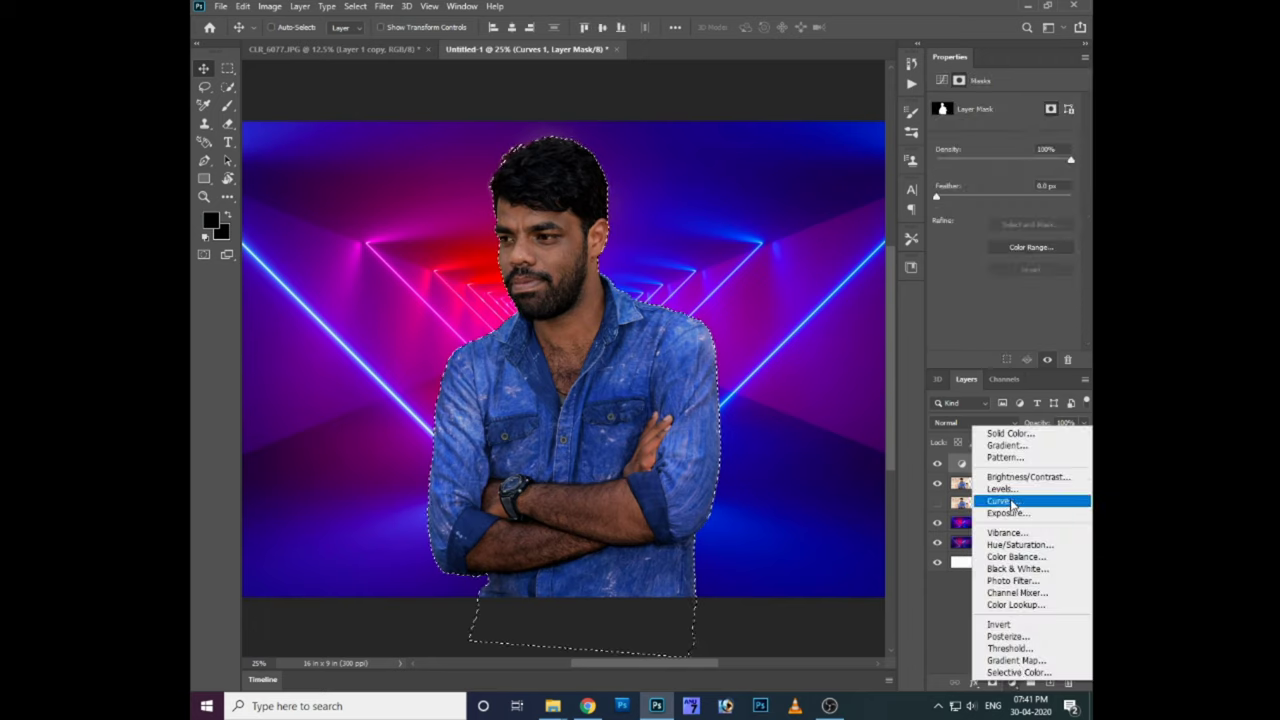
click(986, 500)
mouse_move(1001, 207)
mouse_down()
mouse_move(1000, 173)
mouse_move(1012, 185)
mouse_up()
key(alt+3)
click(998, 122)
click(985, 124)
Step: Warm Curves 2 by lifting Red and lowering Green, then fill its mask black
click(983, 123)
click(985, 161)
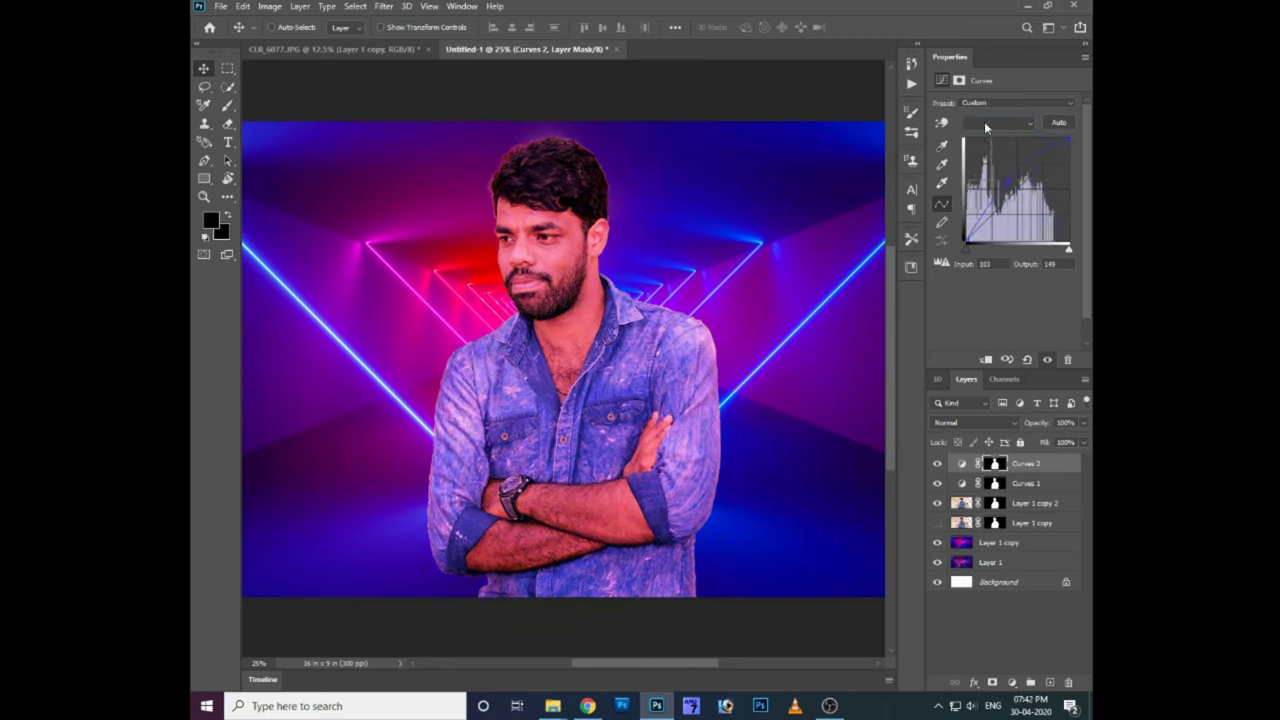
key(alt+3)
drag(1000, 176, 990, 173)
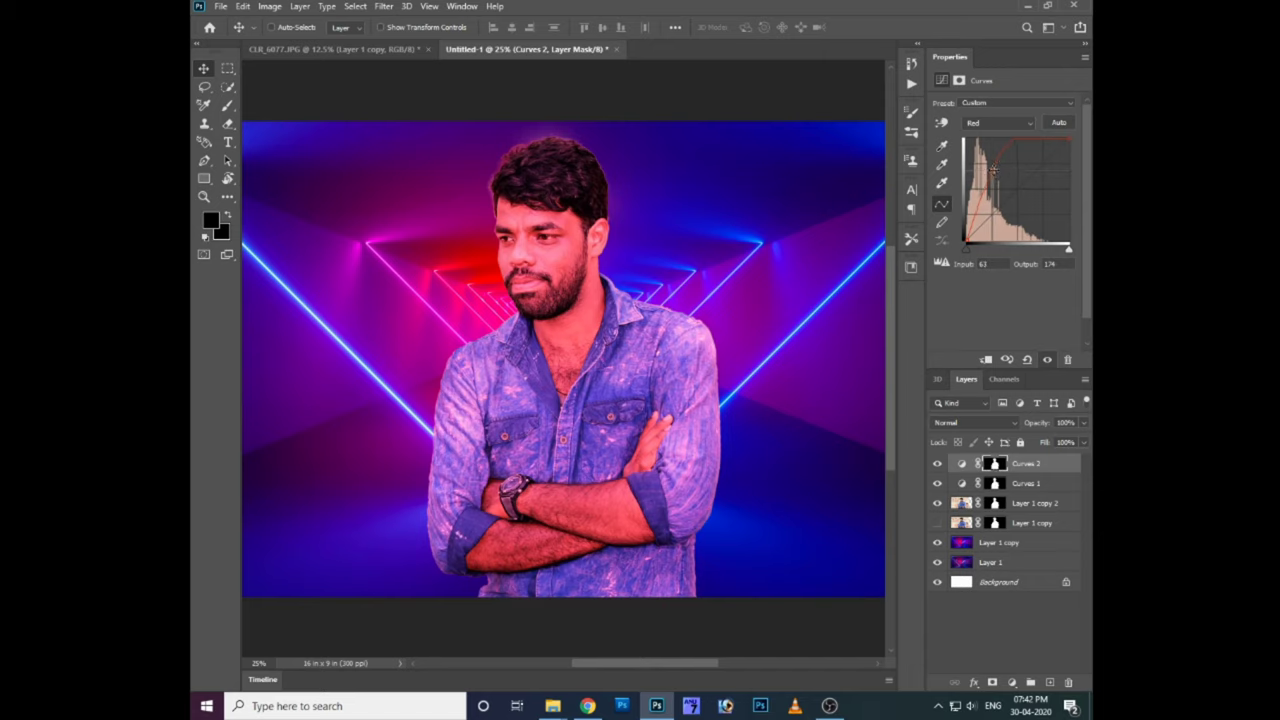
click(978, 124)
click(985, 150)
drag(1018, 194, 1022, 197)
click(995, 465)
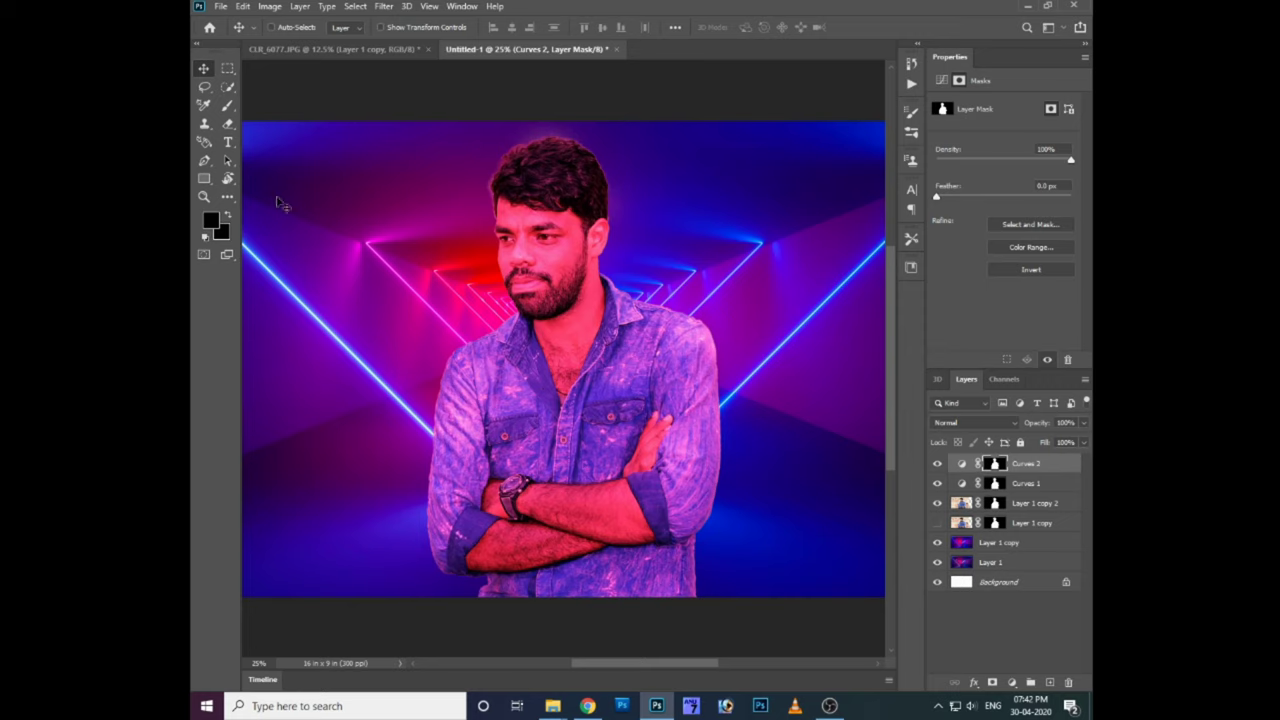
key(e)
key(ctrl+BackSpace)
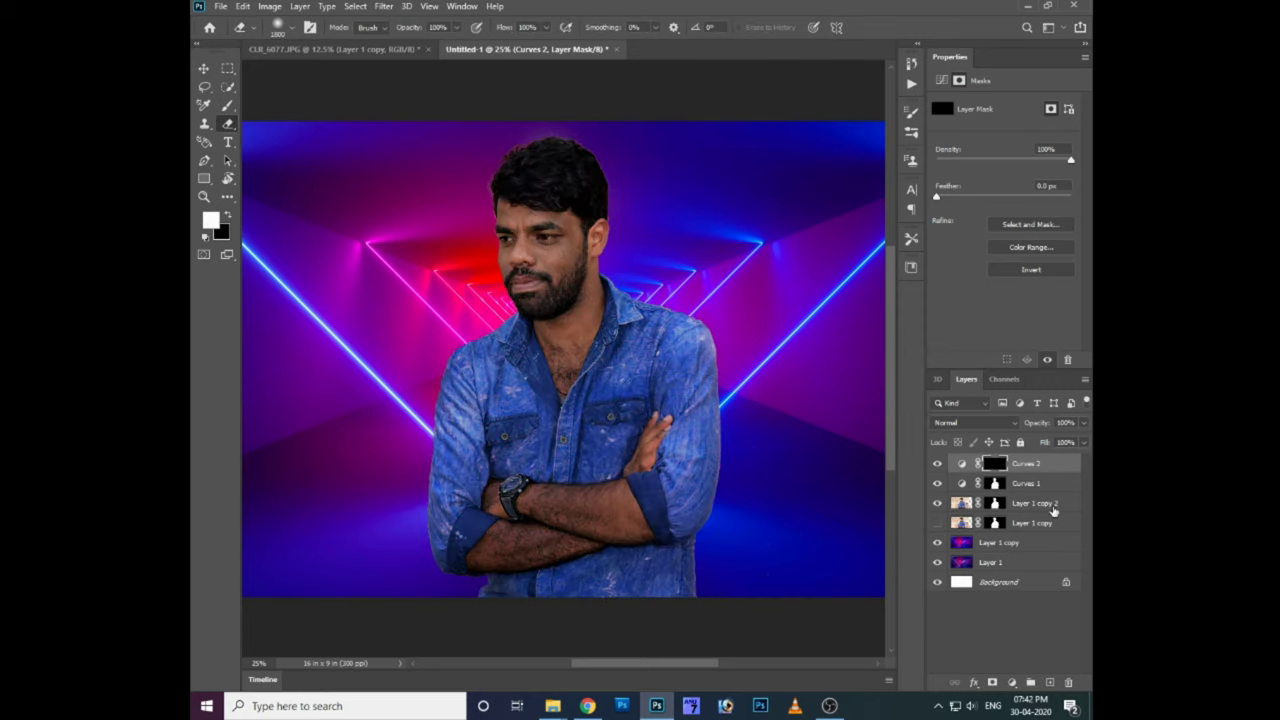
Step: Add a Curves 3 layer for the man, raising RGB and pulling Red down to cool him
ctrl+click(997, 503)
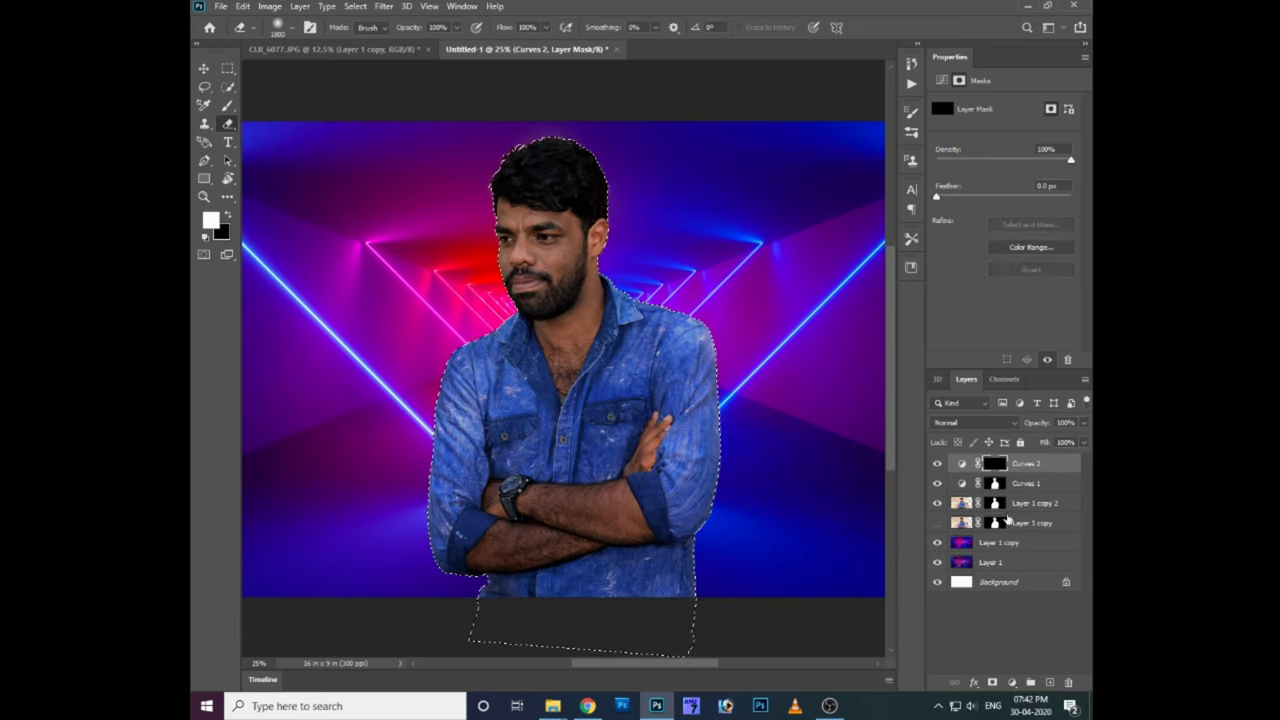
click(1012, 682)
click(1003, 502)
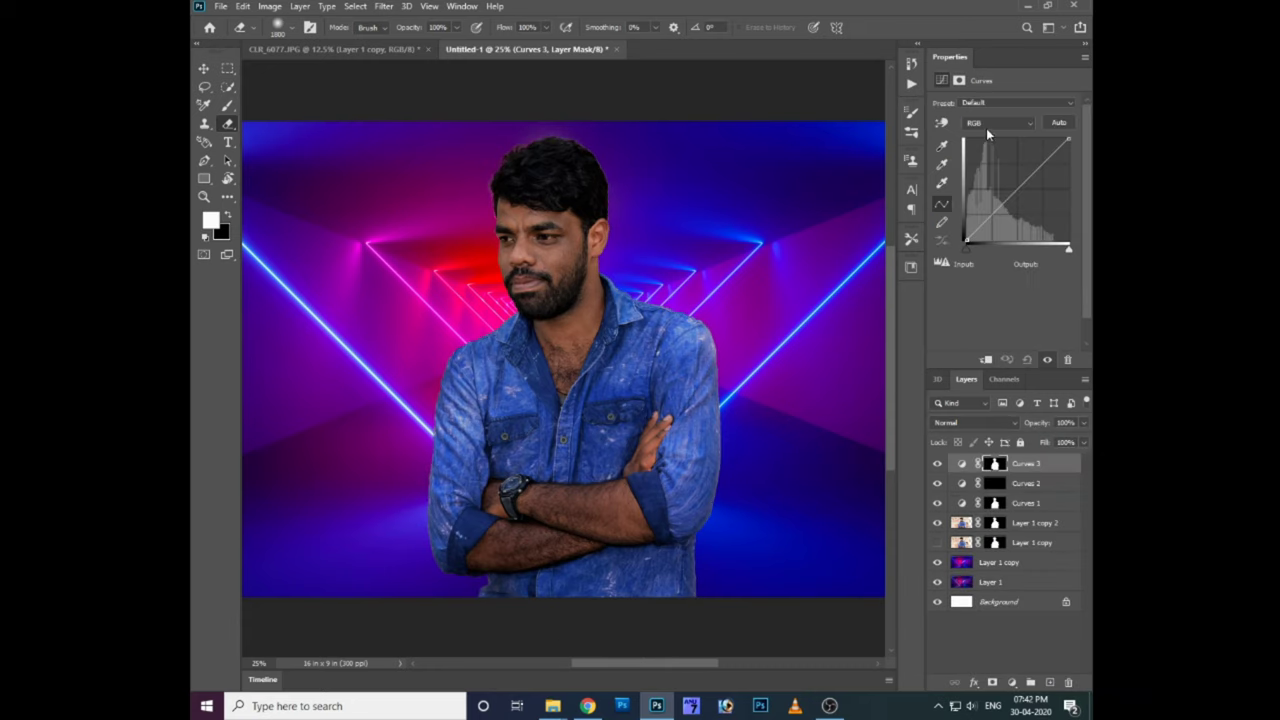
drag(1012, 198, 1012, 186)
key(alt+5)
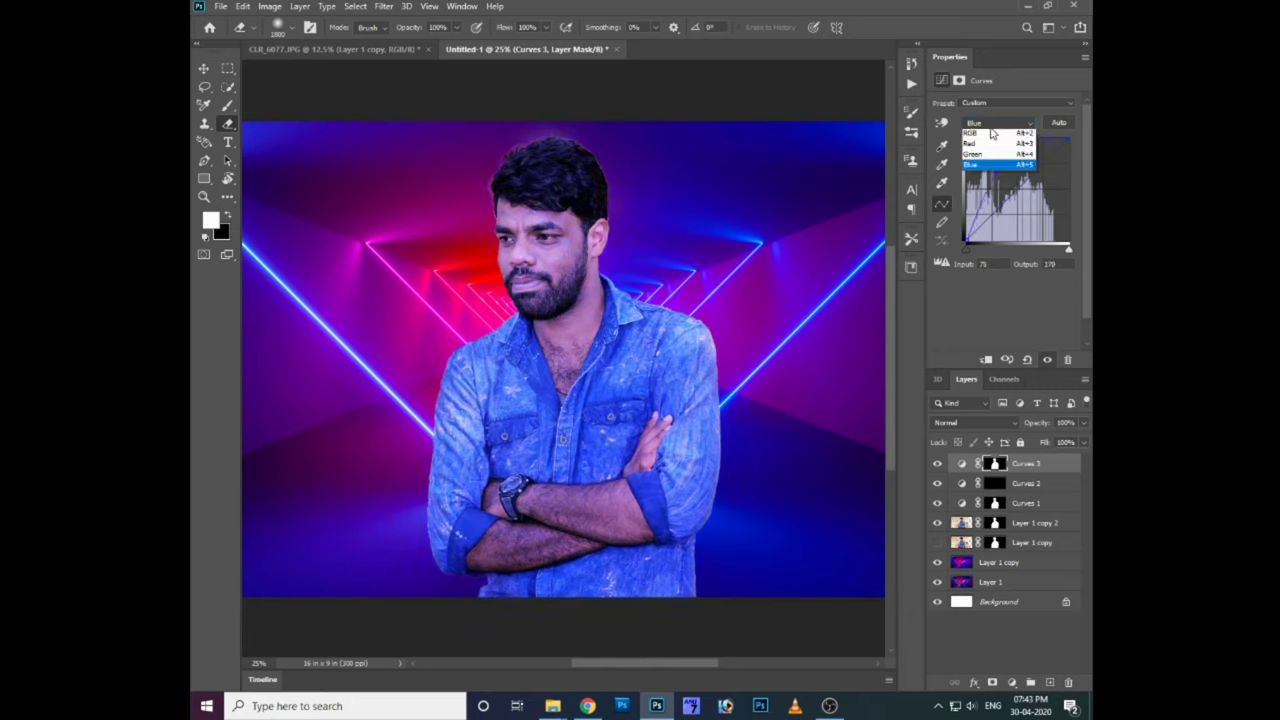
key(alt+3)
drag(1030, 178, 1030, 200)
key(alt+4)
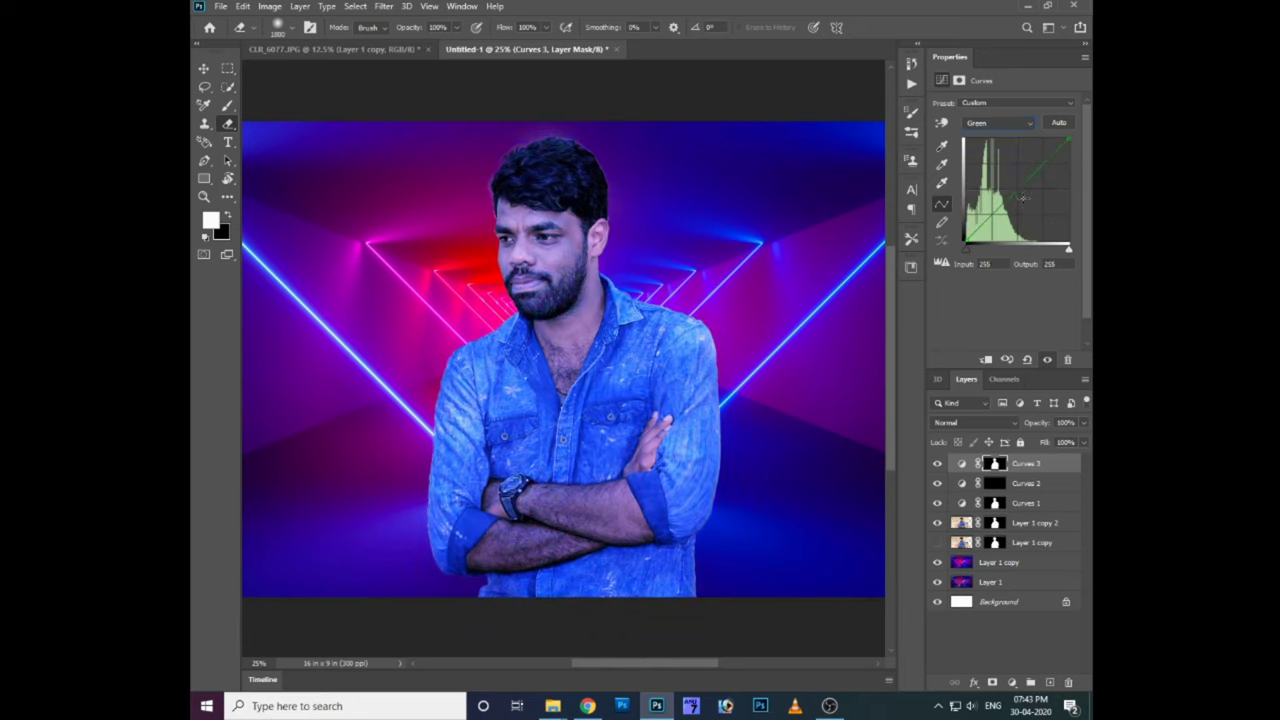
click(974, 166)
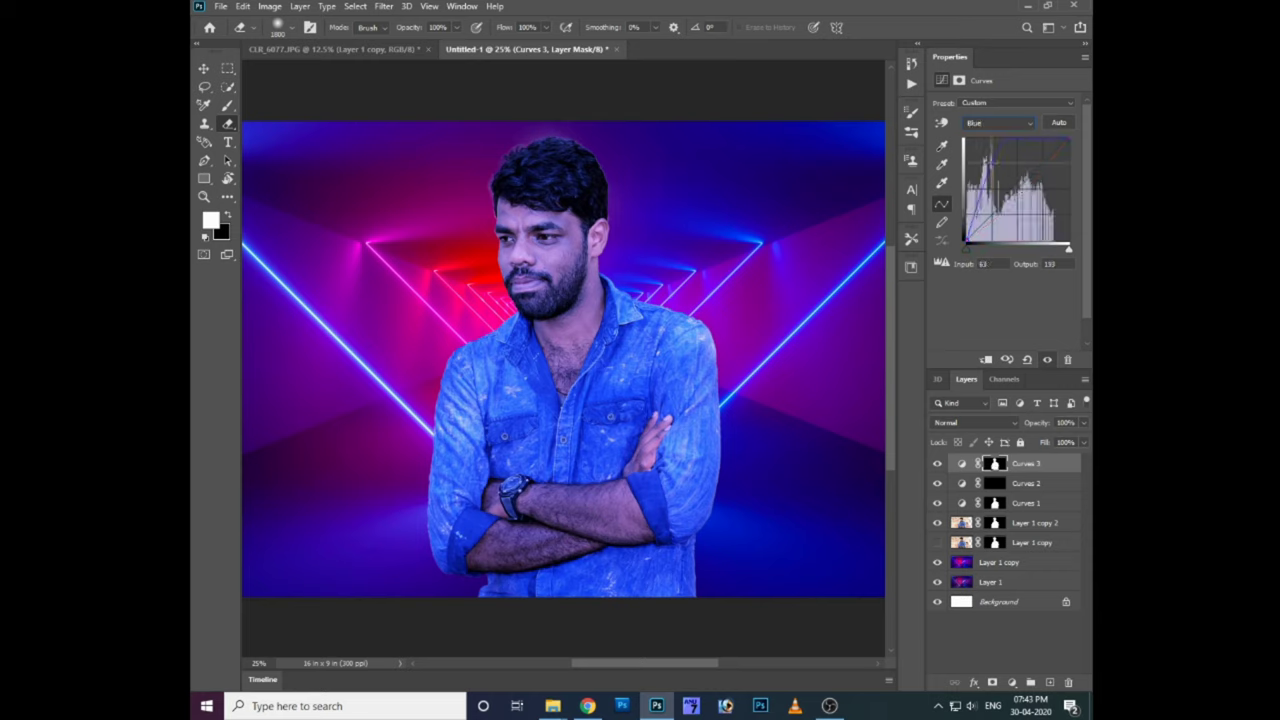
click(1002, 125)
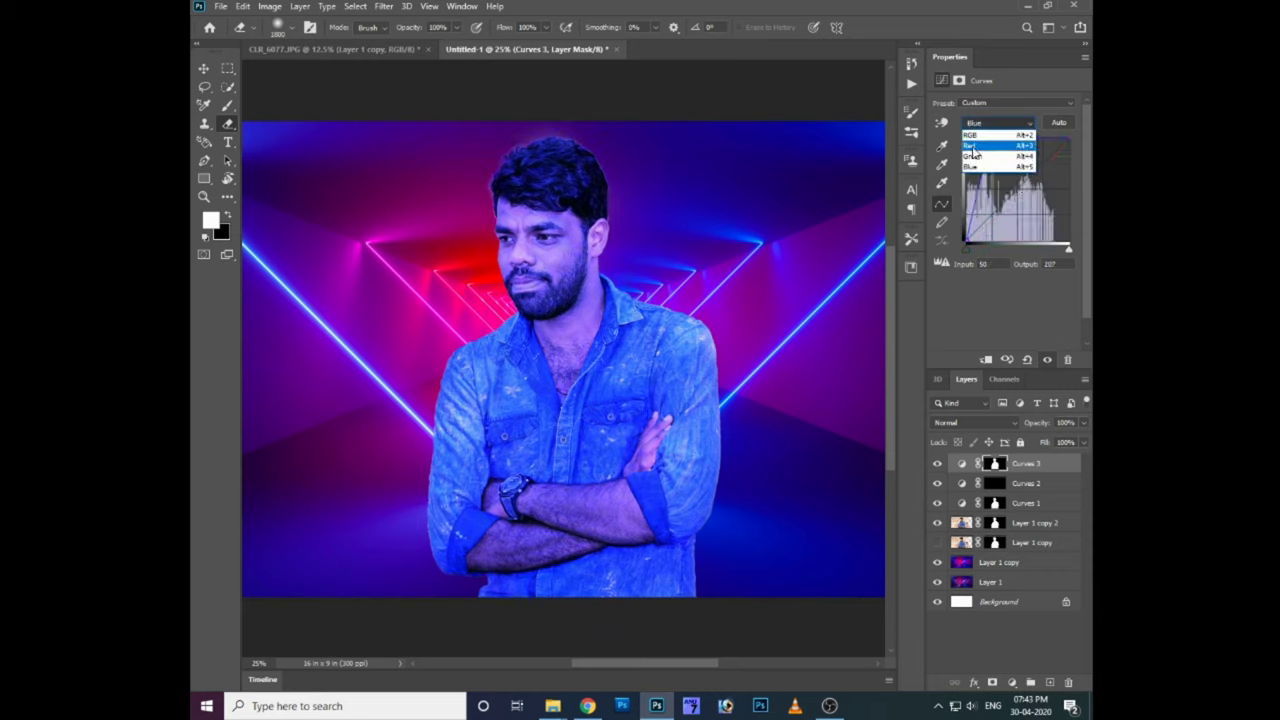
click(1005, 146)
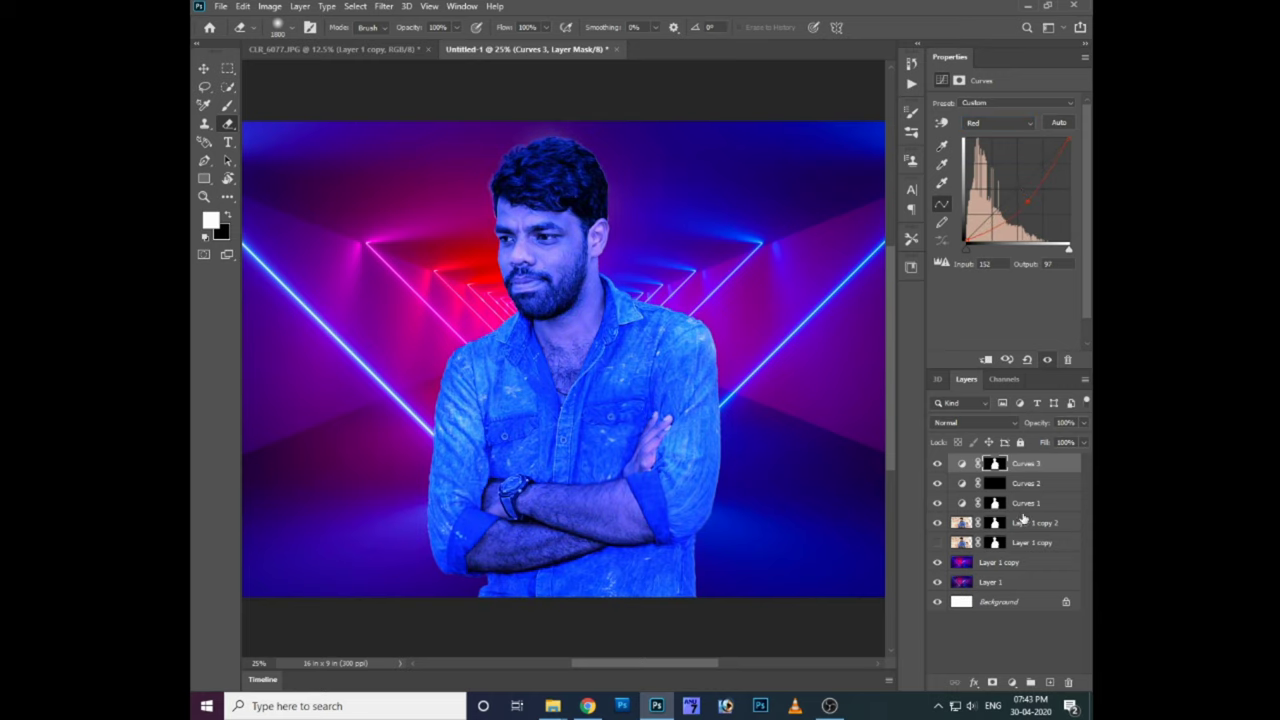
Step: Hide Curves 3's blue tint with its mask and rename Curves 2 to red
click(994, 463)
mouse_move(640, 230)
mouse_down()
mouse_move(597, 540)
mouse_move(429, 186)
mouse_up()
double_click(1027, 483)
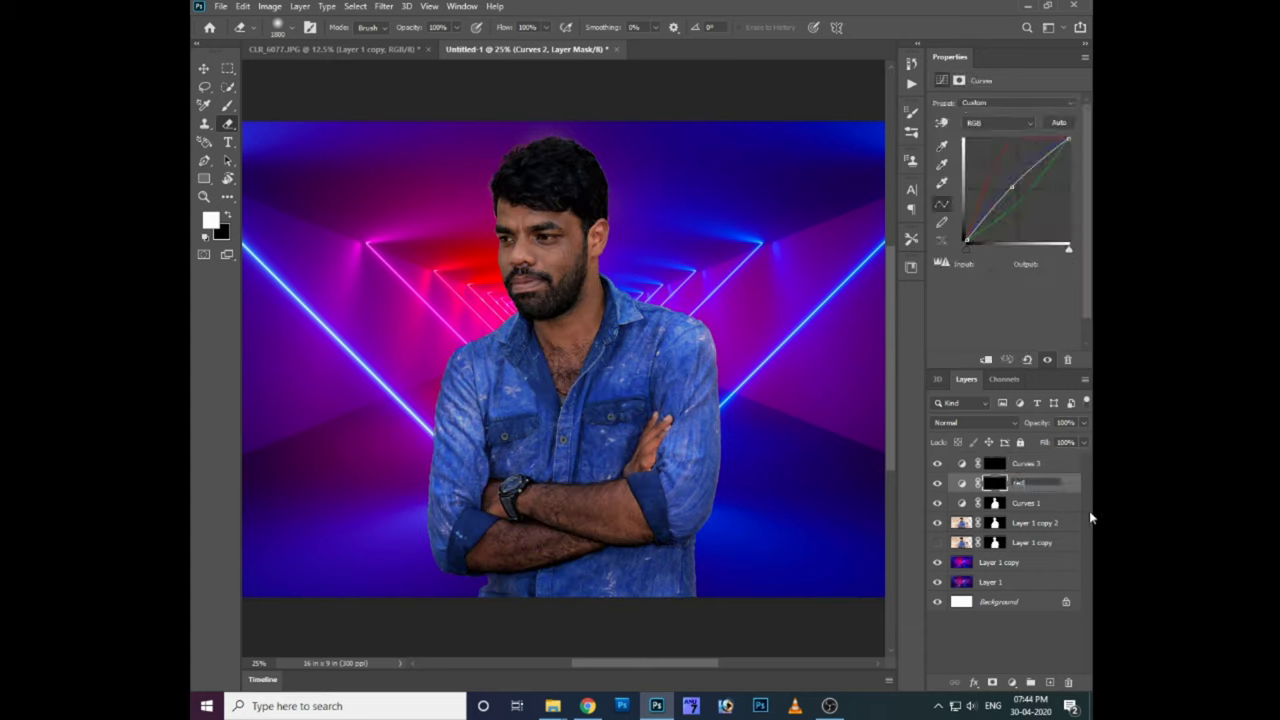
Step: Rename Curves 3 to blue and duplicate Layer 1 copy 2 above Curves 1
double_click(1025, 464)
text(blue)
key(Return)
click(1025, 527)
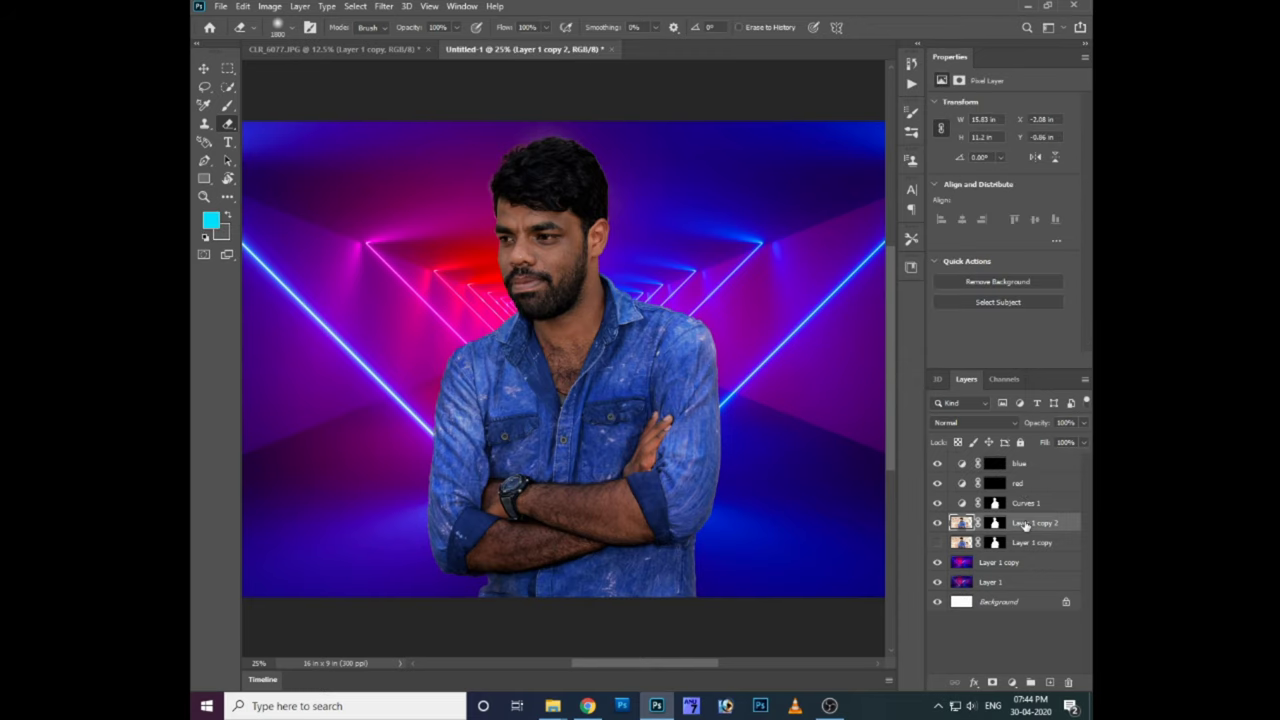
key(ctrl+j)
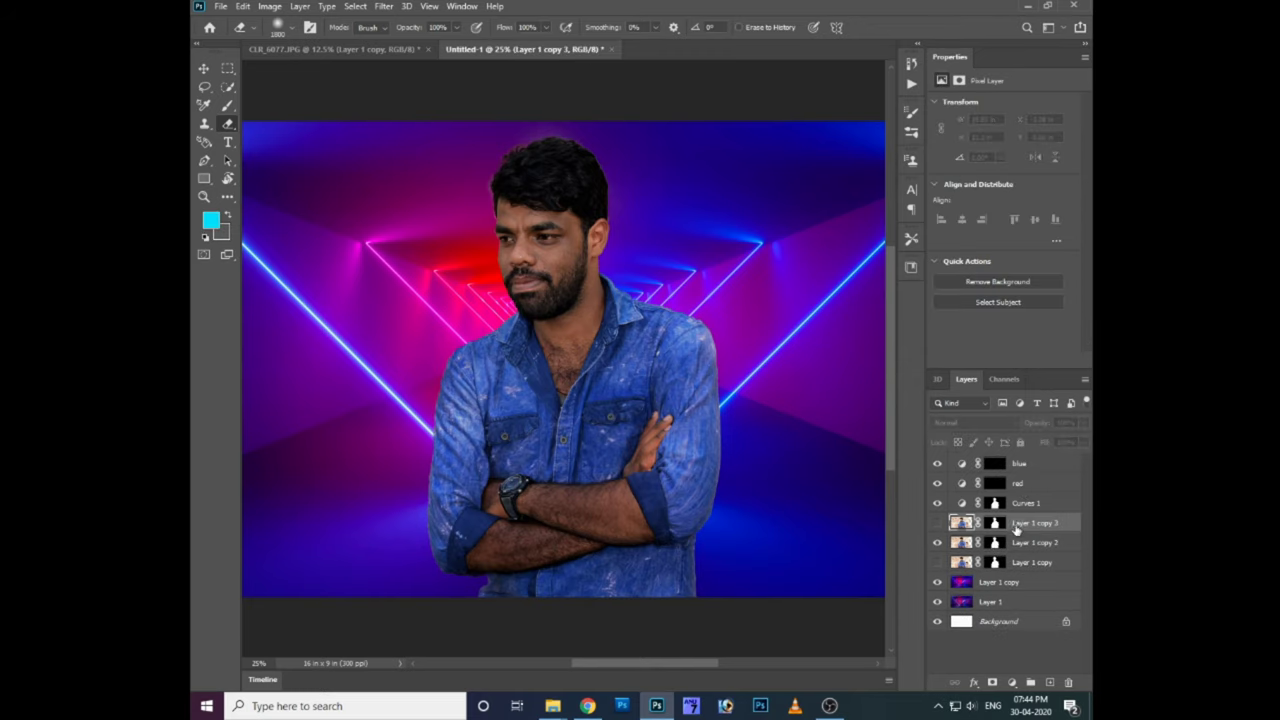
drag(1016, 530, 1016, 510)
Step: Pull the Curves 1 midpoint down to darken the man further
click(994, 503)
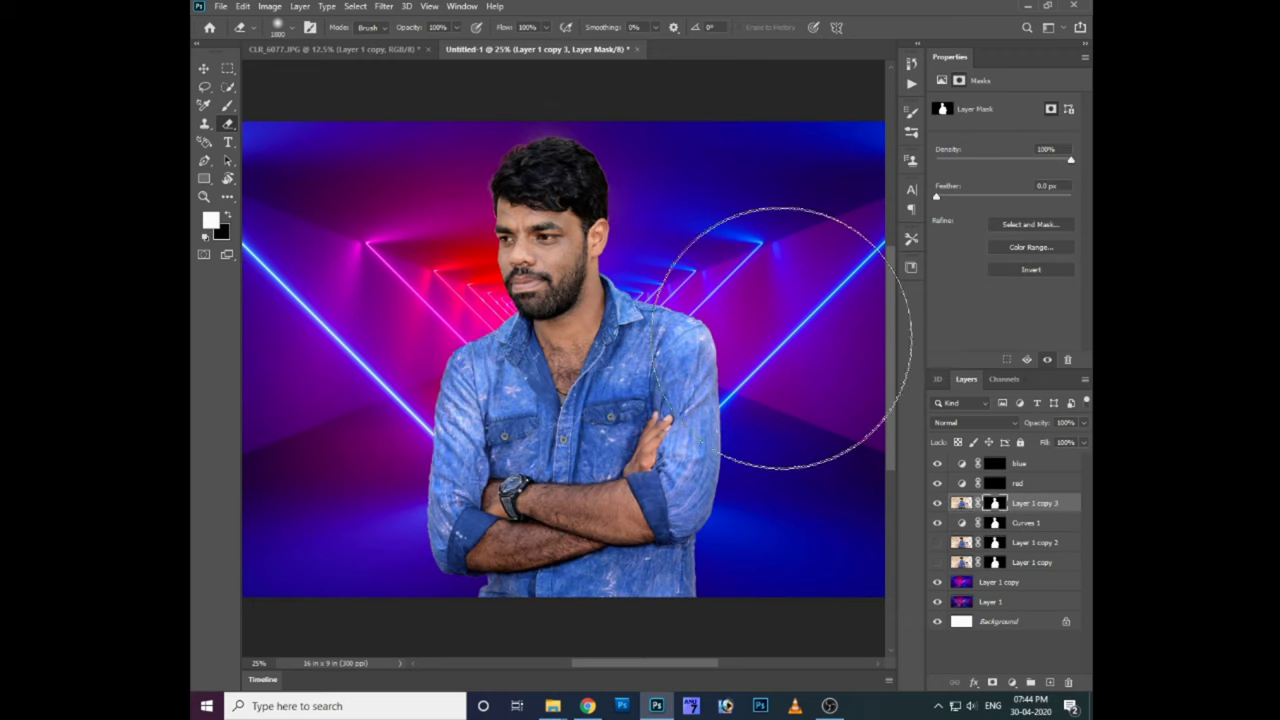
key(bracketright)
key(bracketright)
key(bracketright)
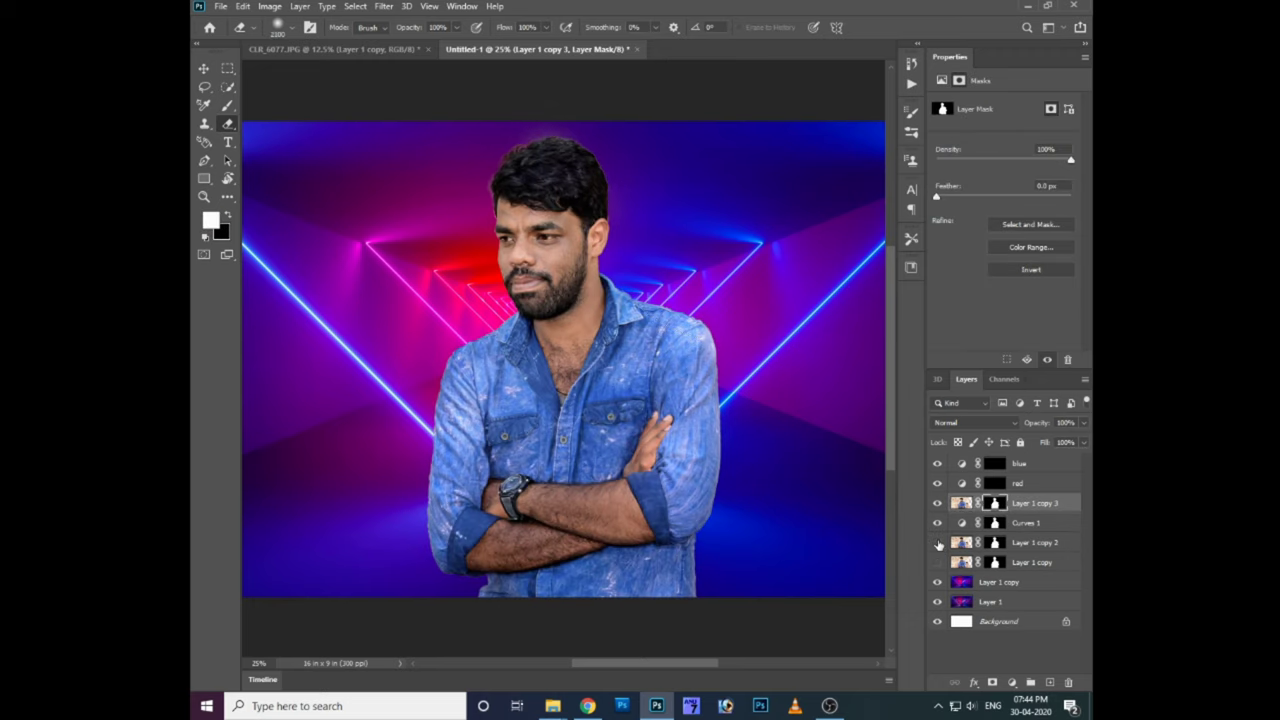
click(961, 503)
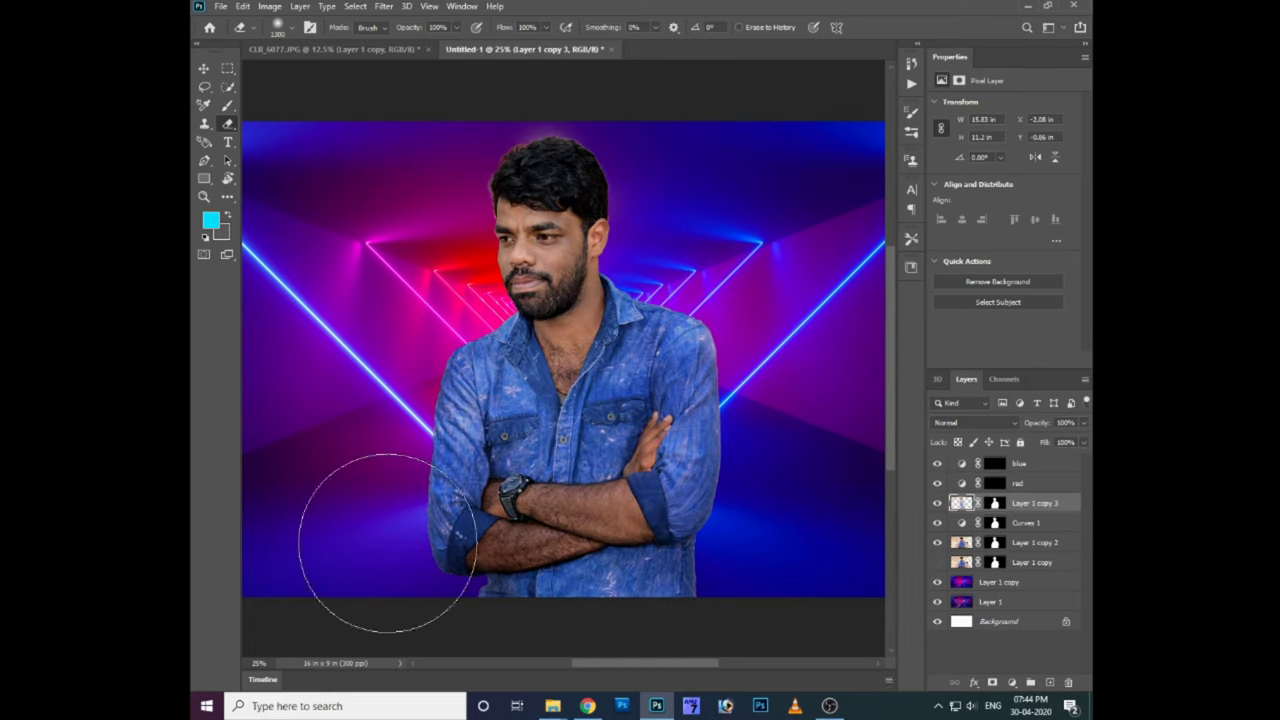
click(966, 526)
drag(1021, 205, 1020, 226)
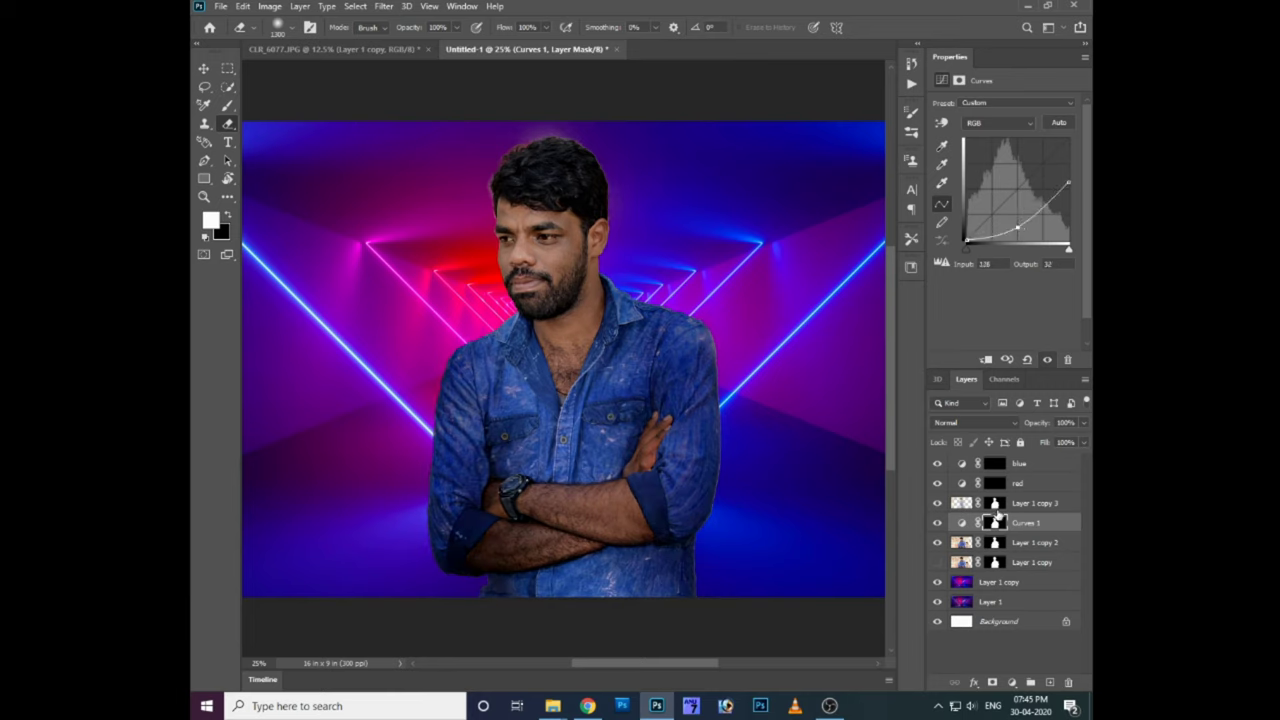
ctrl+click(994, 542)
Step: Paint a red tint at 25% brush flow along the man's left arm and shirt
click(1017, 483)
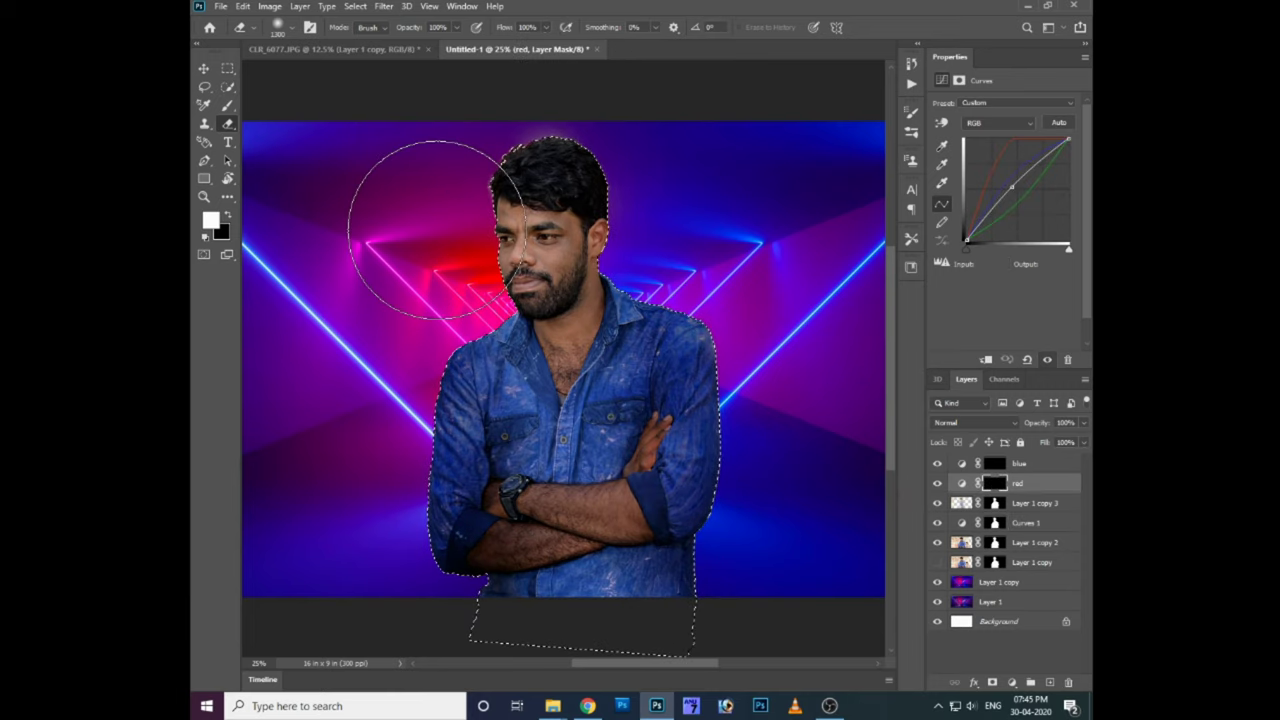
key(b)
drag(420, 340, 428, 580)
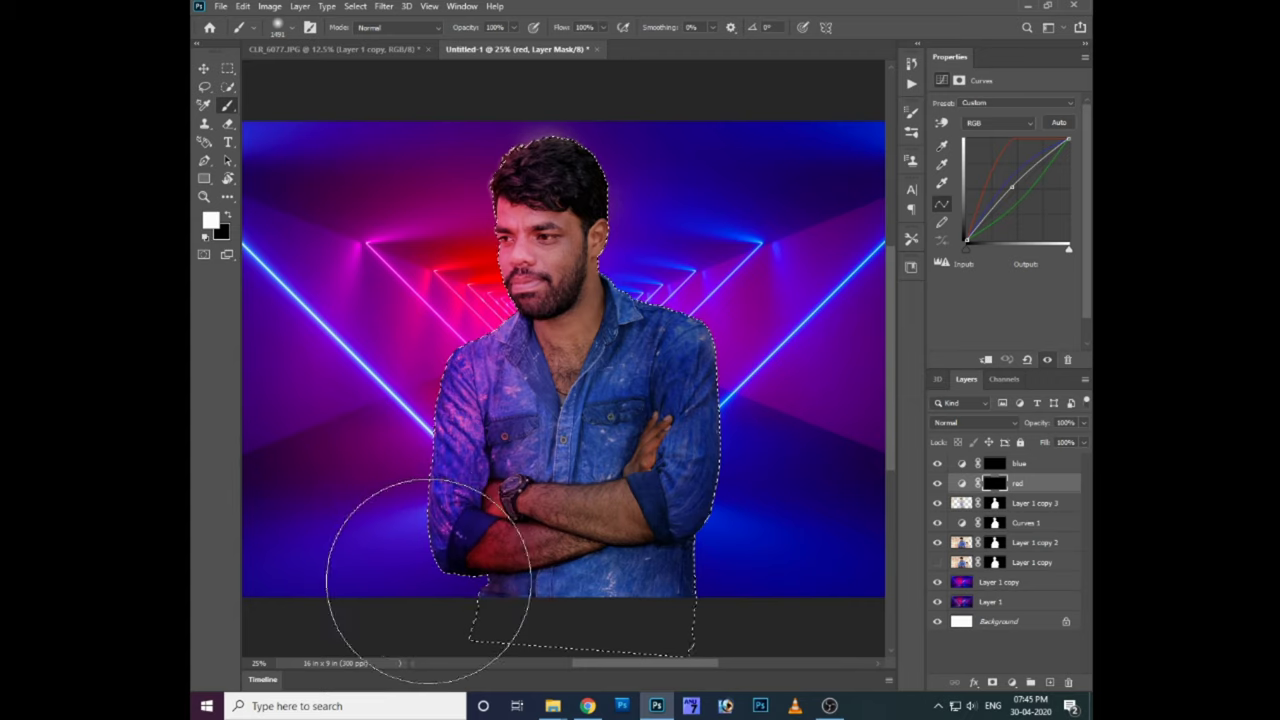
key(ctrl+z)
drag(555, 47, 552, 47)
drag(450, 380, 470, 560)
key(bracketleft)
key(bracketleft)
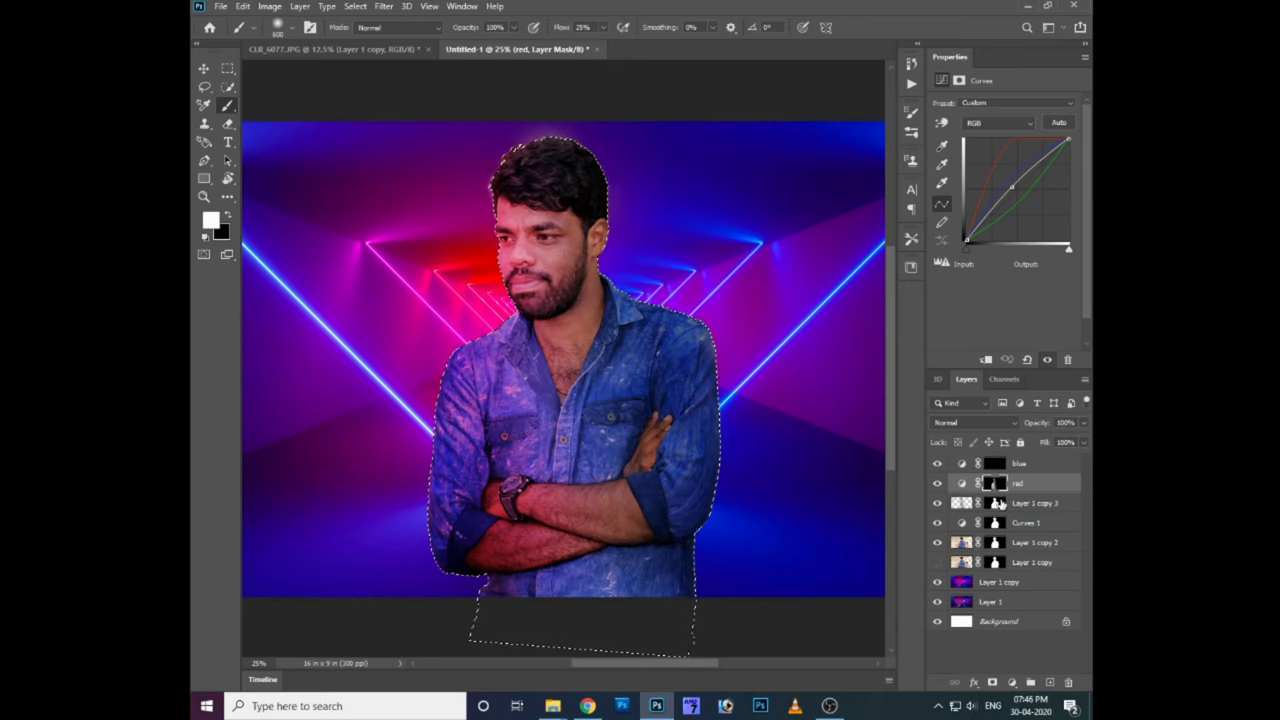
Step: Paint a blue tint on the blue grade mask along the man's right side and forearms
click(994, 464)
drag(605, 172, 686, 571)
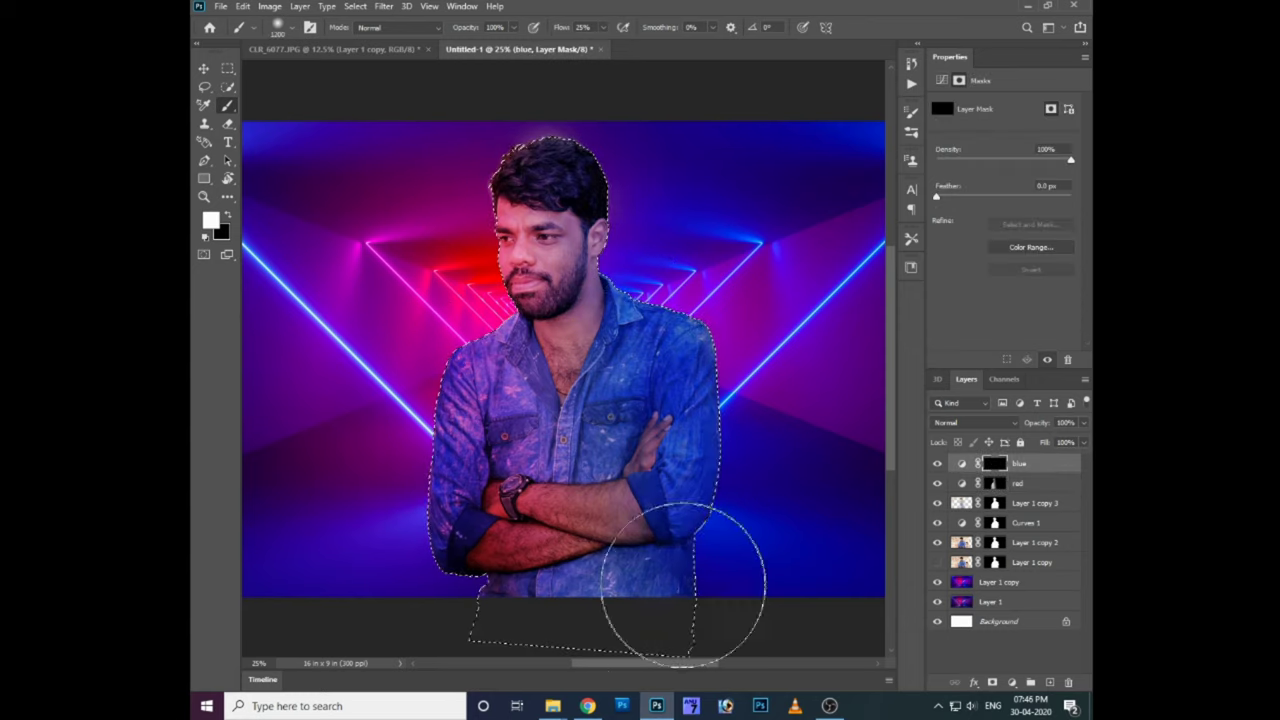
key(bracketleft)
key(bracketleft)
key(bracketleft)
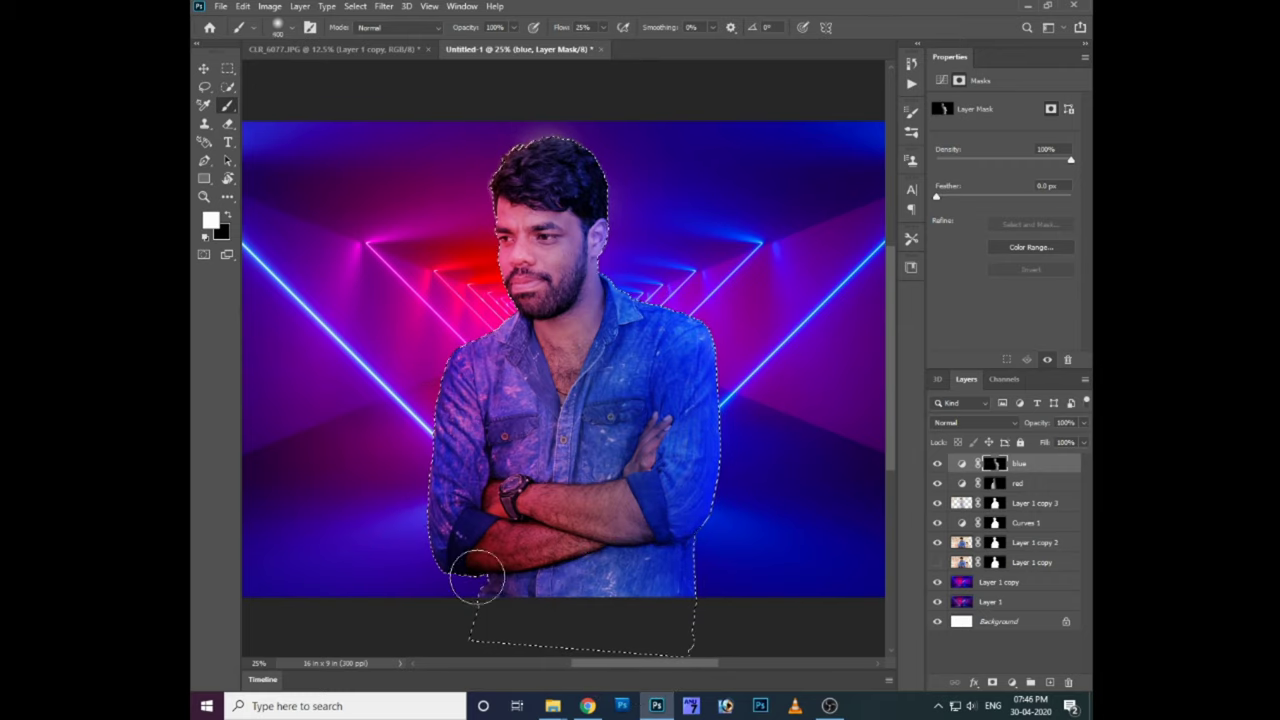
drag(529, 558, 606, 533)
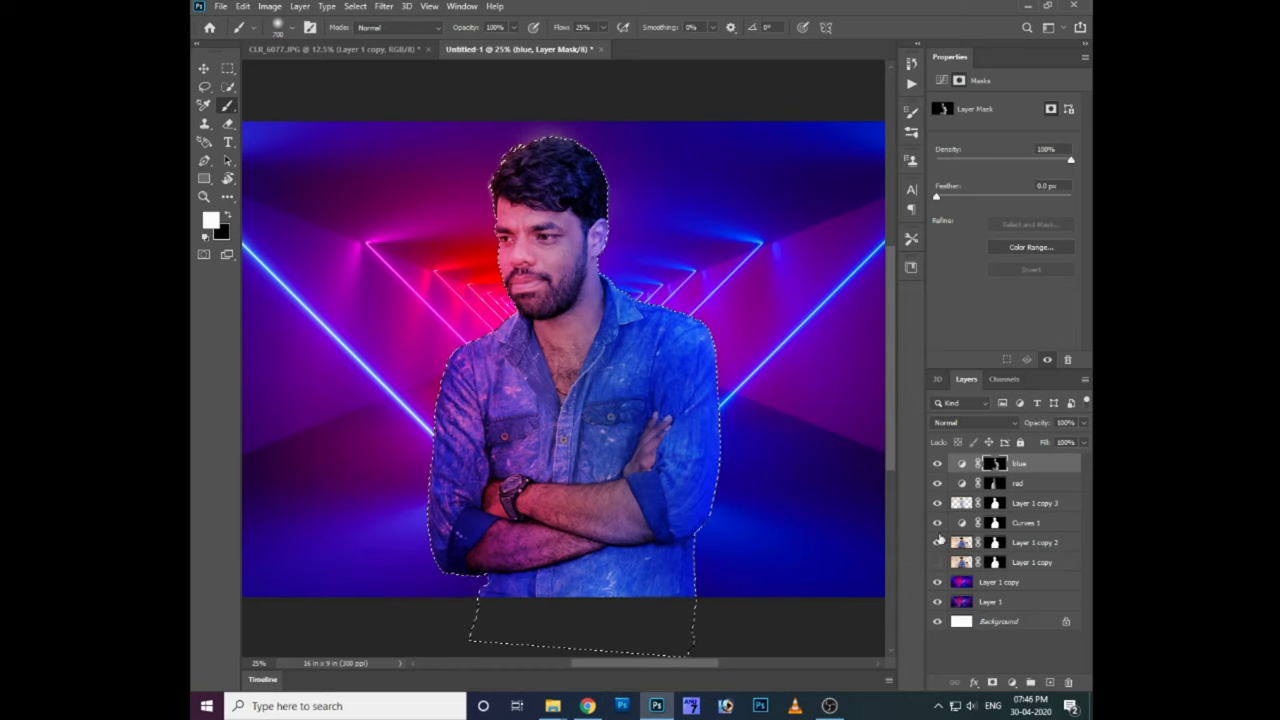
scroll(734, 408, up, 1)
scroll(700, 330, up, 1)
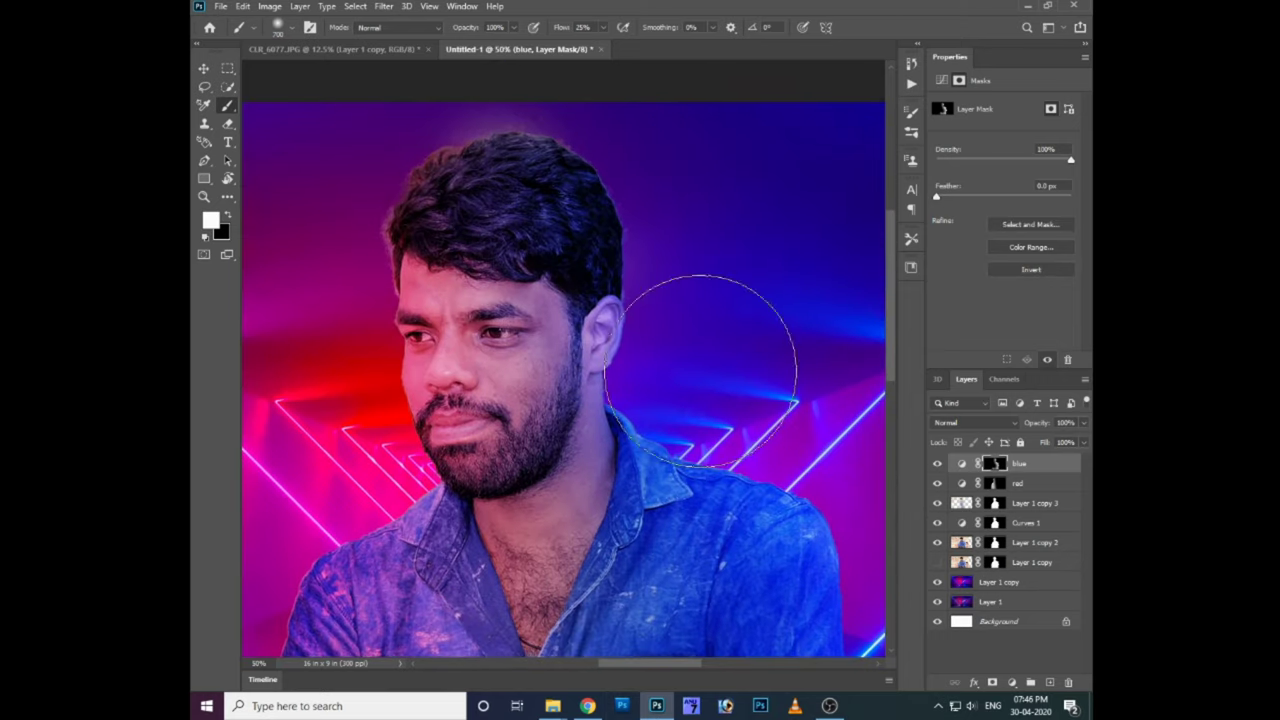
scroll(680, 229, up, 1)
Step: Add a new empty layer on top set to Overlay blending
key(ctrl+shift+n)
key(Return)
click(975, 422)
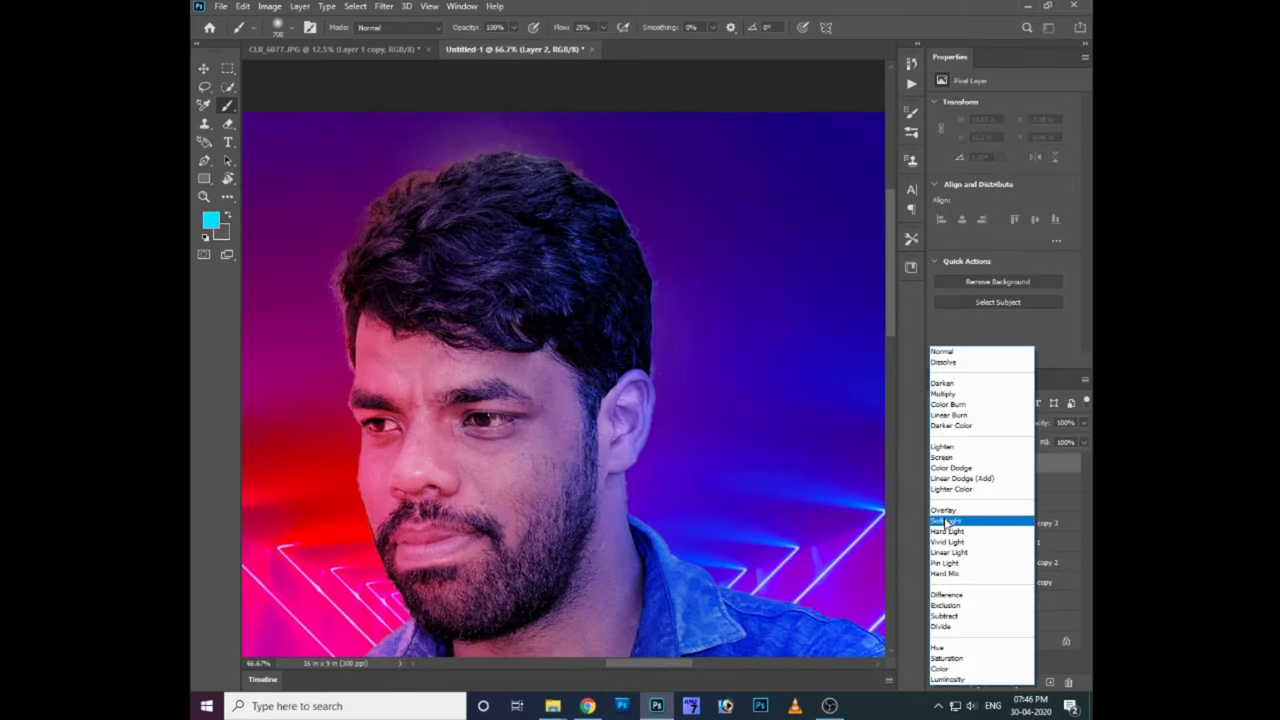
click(975, 520)
Step: Set the painting colour to a pale blue sampled from the neon line, then load the man's selection
click(211, 220)
mouse_move(750, 423)
mouse_down()
mouse_move(730, 607)
mouse_move(698, 618)
mouse_up()
click(581, 647)
drag(740, 655, 740, 660)
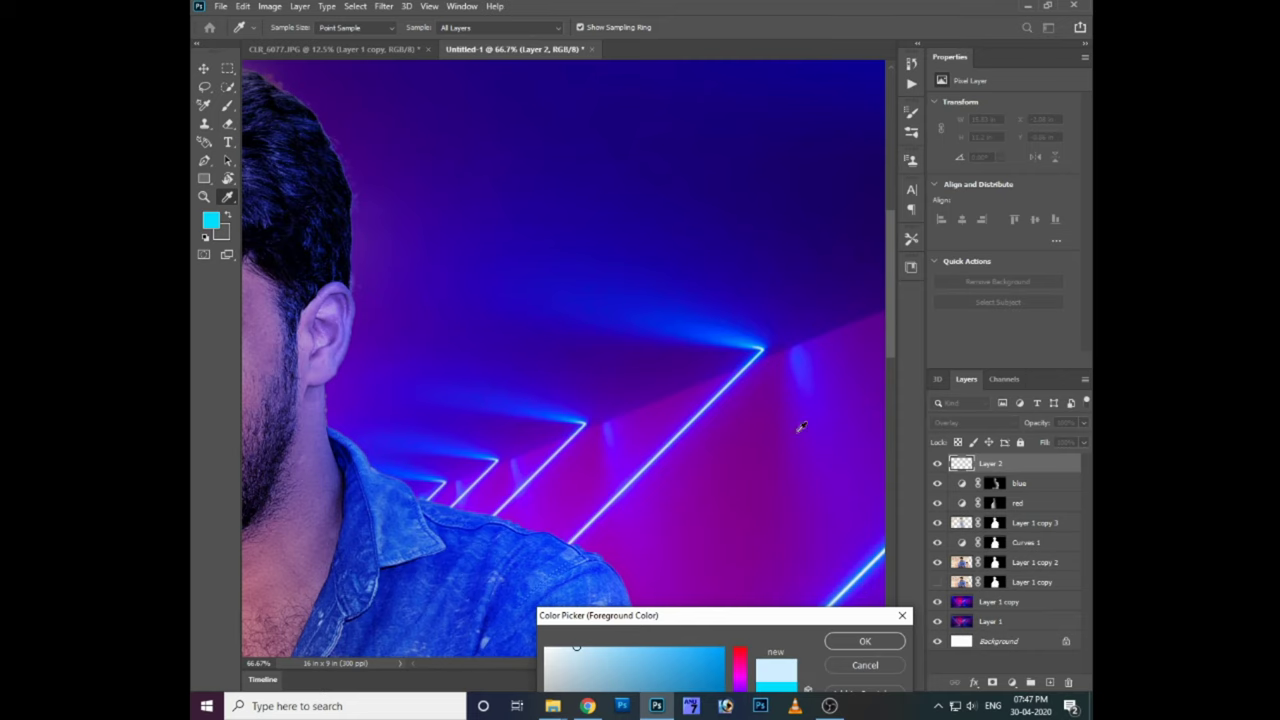
click(758, 341)
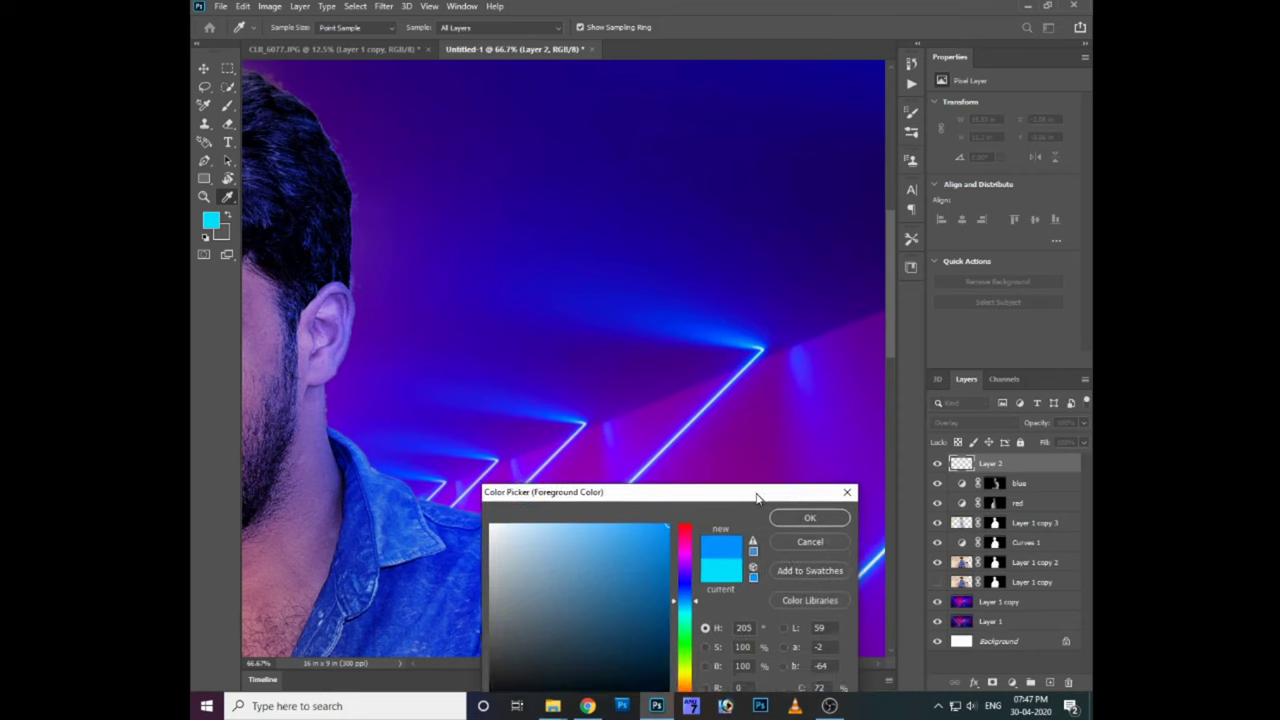
key(Return)
key(b)
scroll(600, 457, left, 3)
ctrl+click(995, 542)
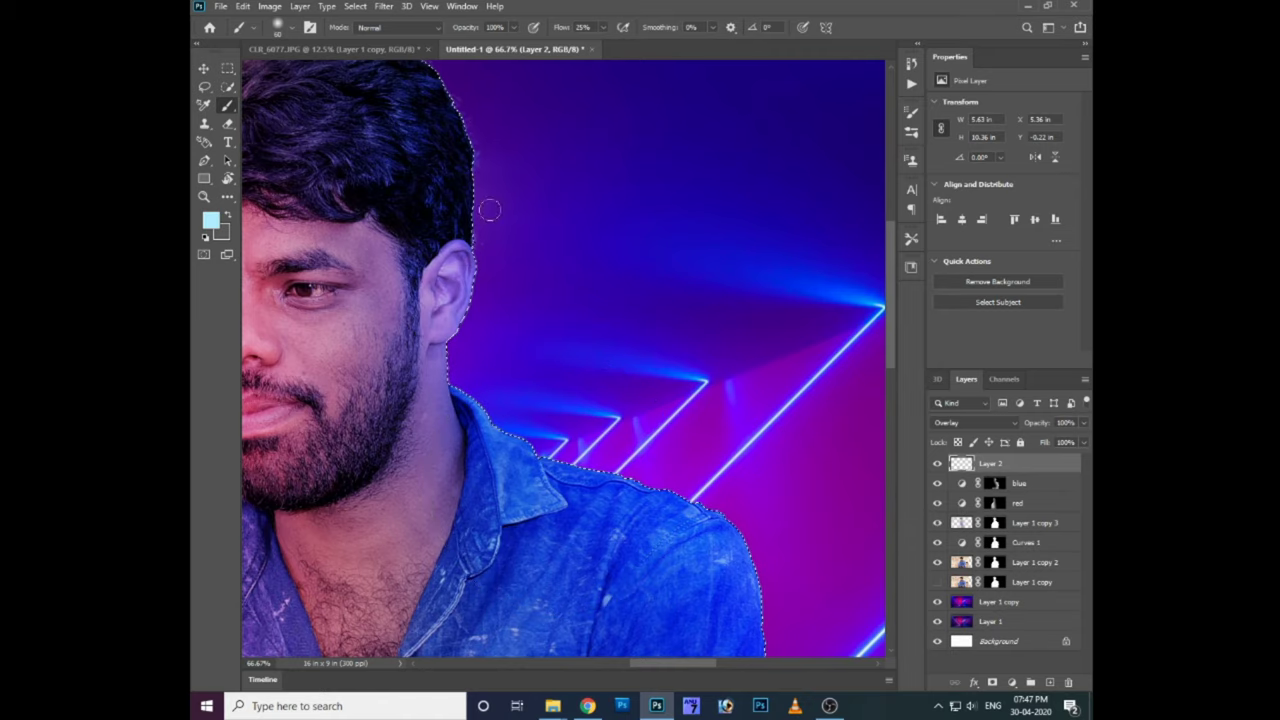
Step: Set the brush flow to 45% and paint light cyan along the man's ear edge
key(shift+0)
scroll(472, 137, up, 3)
scroll(472, 137, left, 1)
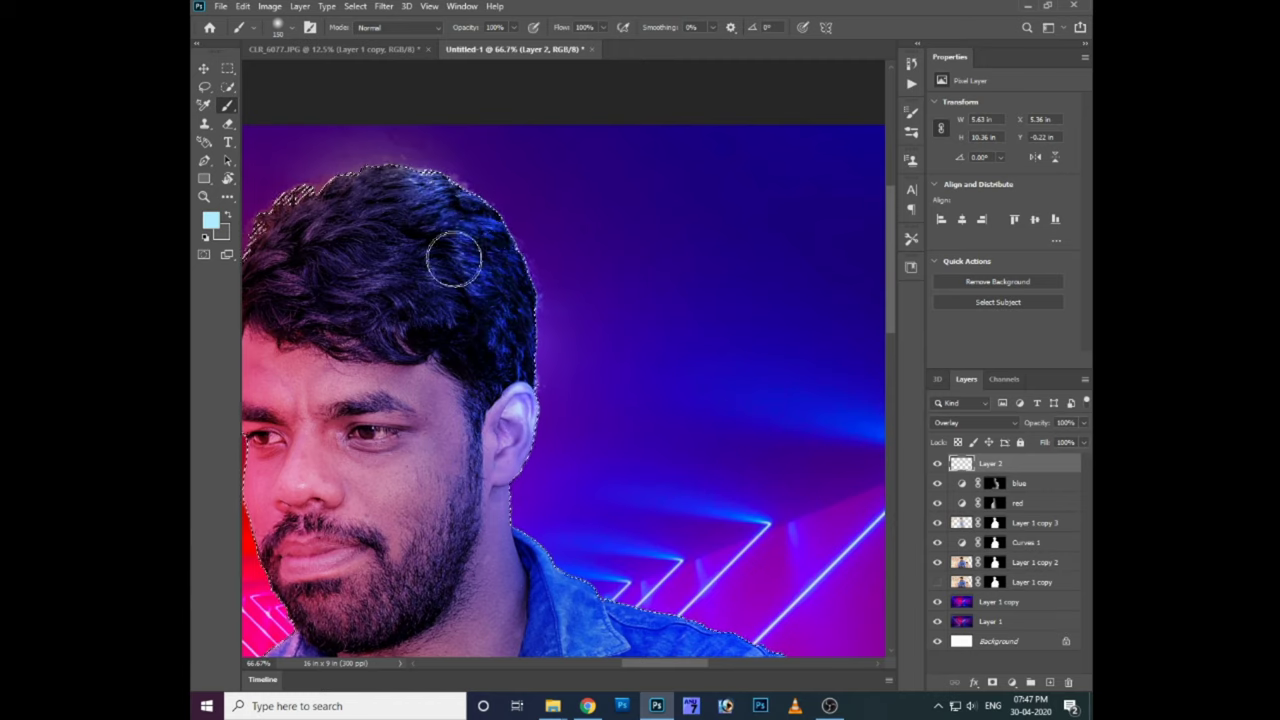
key(shift+4)
key(shift+5)
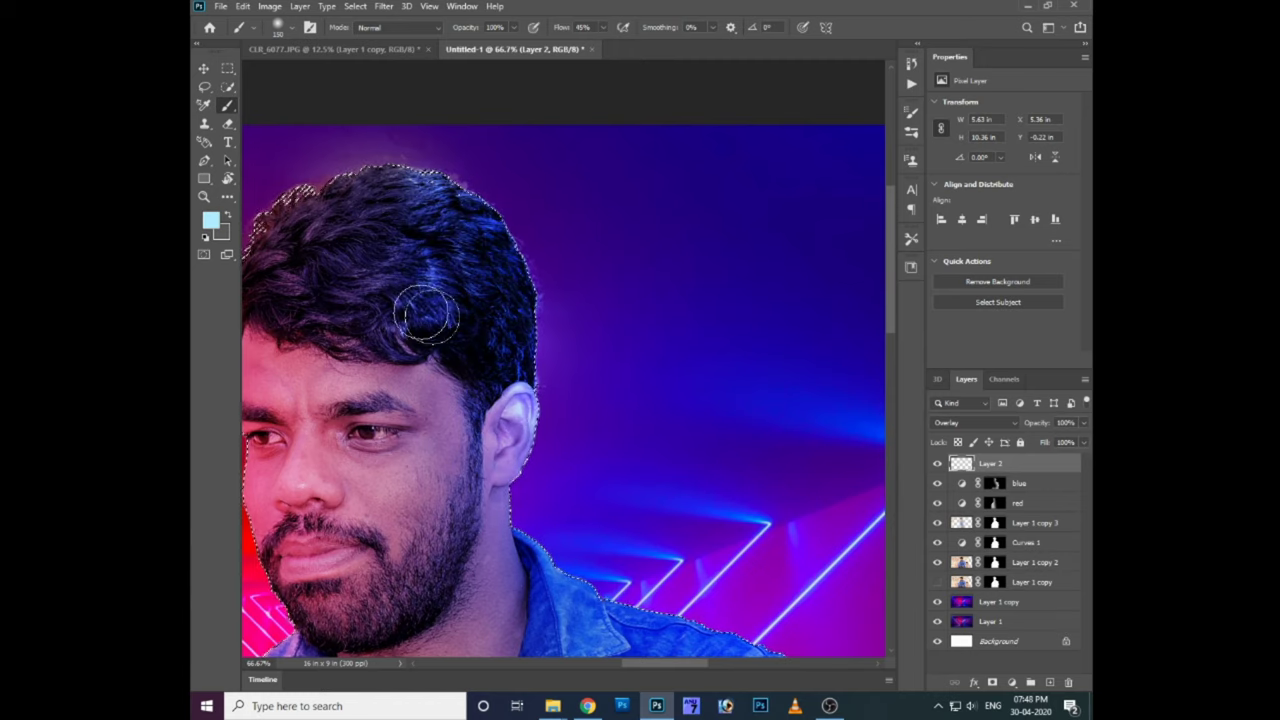
scroll(500, 360, down, 3)
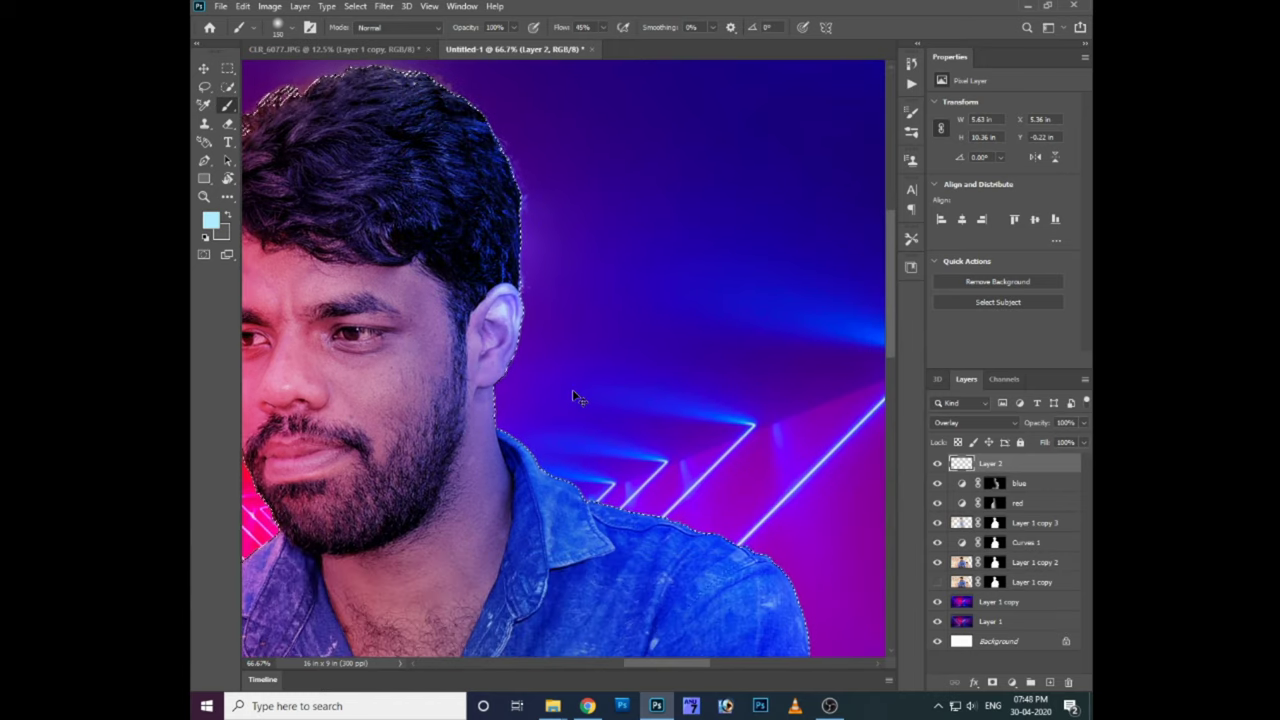
scroll(543, 300, up, 2)
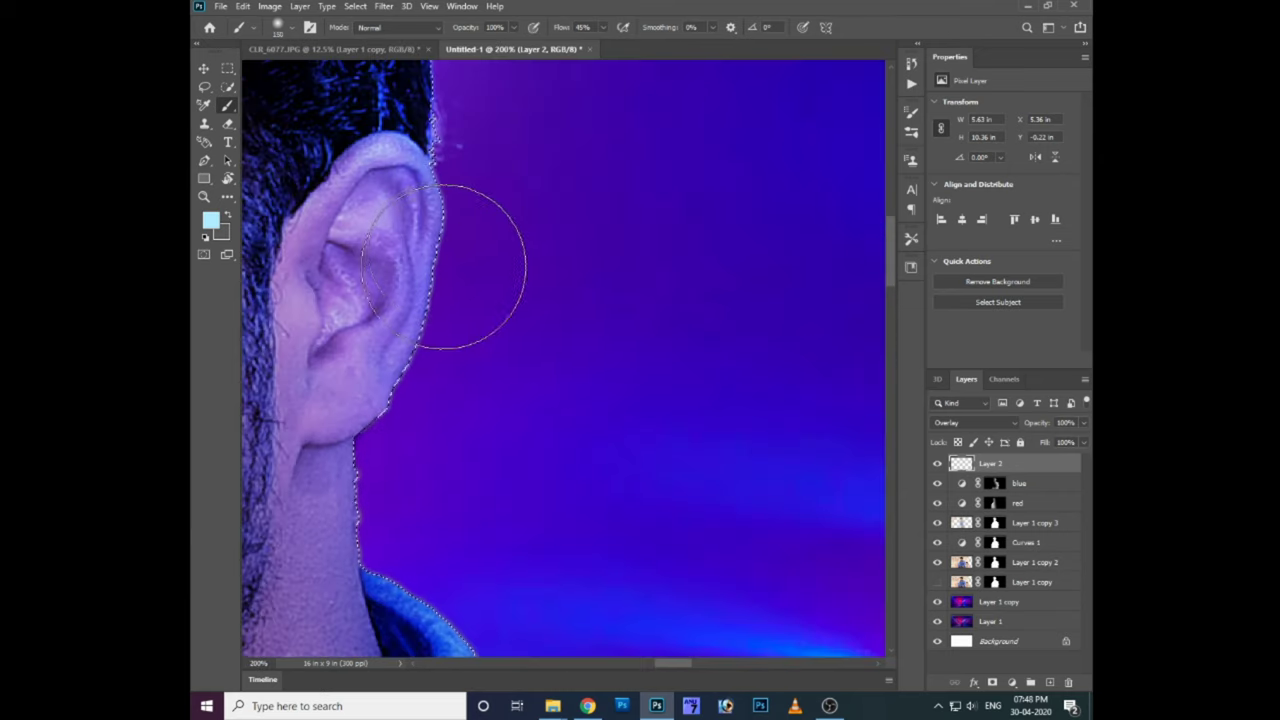
mouse_move(432, 200)
mouse_down()
mouse_move(366, 452)
mouse_move(360, 560)
mouse_up()
Step: Brush cyan glow down the neck and along the jacket's shoulder edge
scroll(408, 337, down, 5)
drag(408, 337, 612, 538)
scroll(612, 540, down, 2)
scroll(612, 540, right, 2)
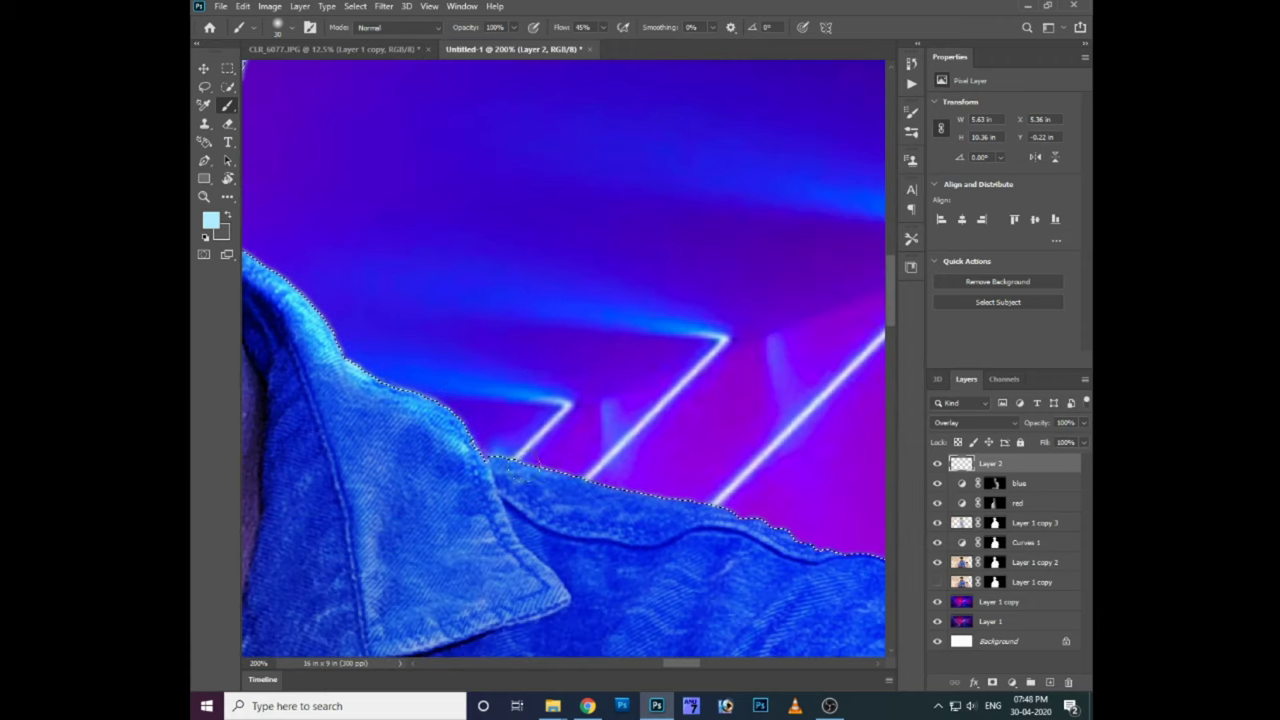
drag(643, 478, 778, 527)
scroll(778, 527, down, 2)
scroll(778, 527, right, 2)
Step: Switch to a slightly more cyan paint colour and keep Layer 2 at Overlay
click(211, 220)
key(Return)
key(ctrl+minus)
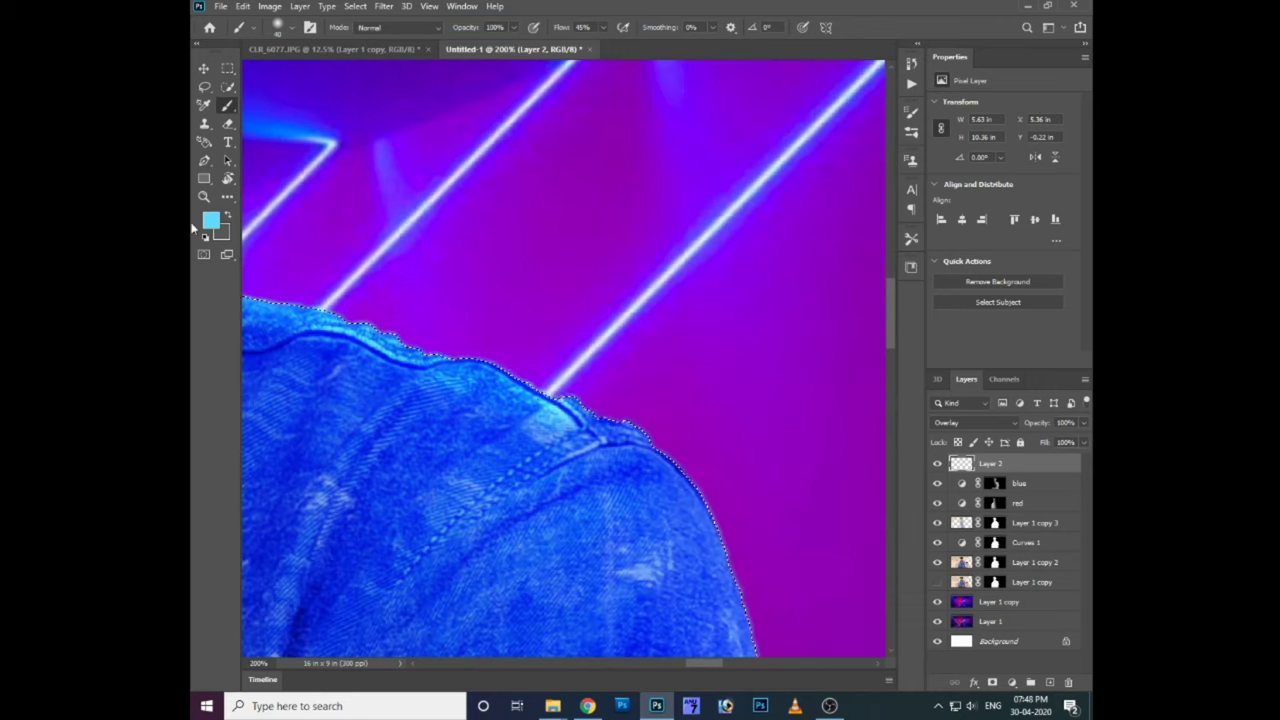
click(975, 422)
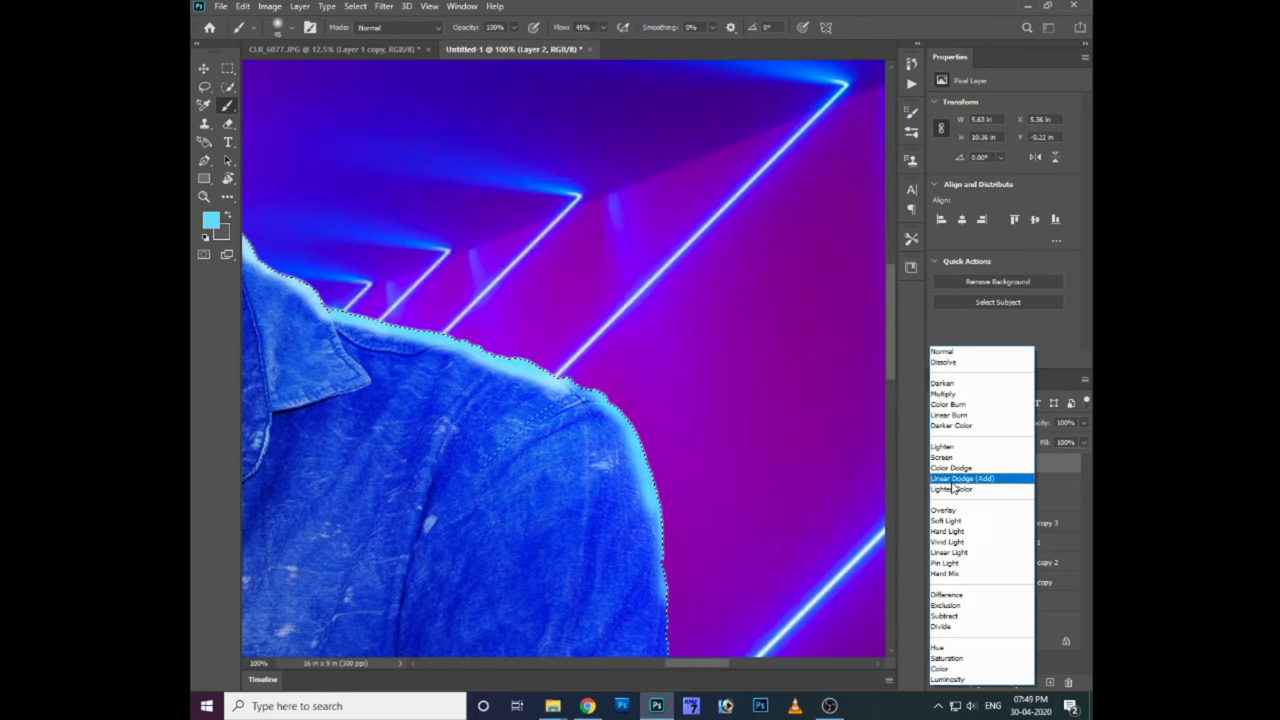
click(950, 511)
drag(668, 531, 653, 436)
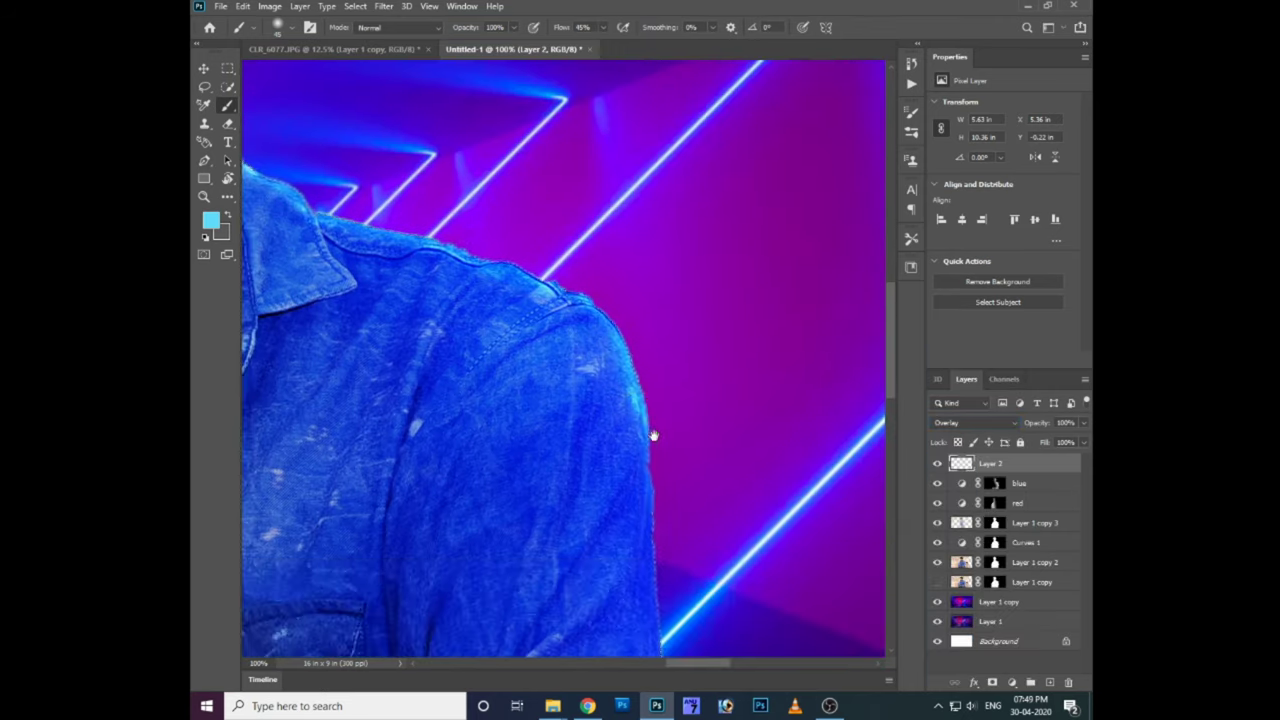
key(ctrl+minus)
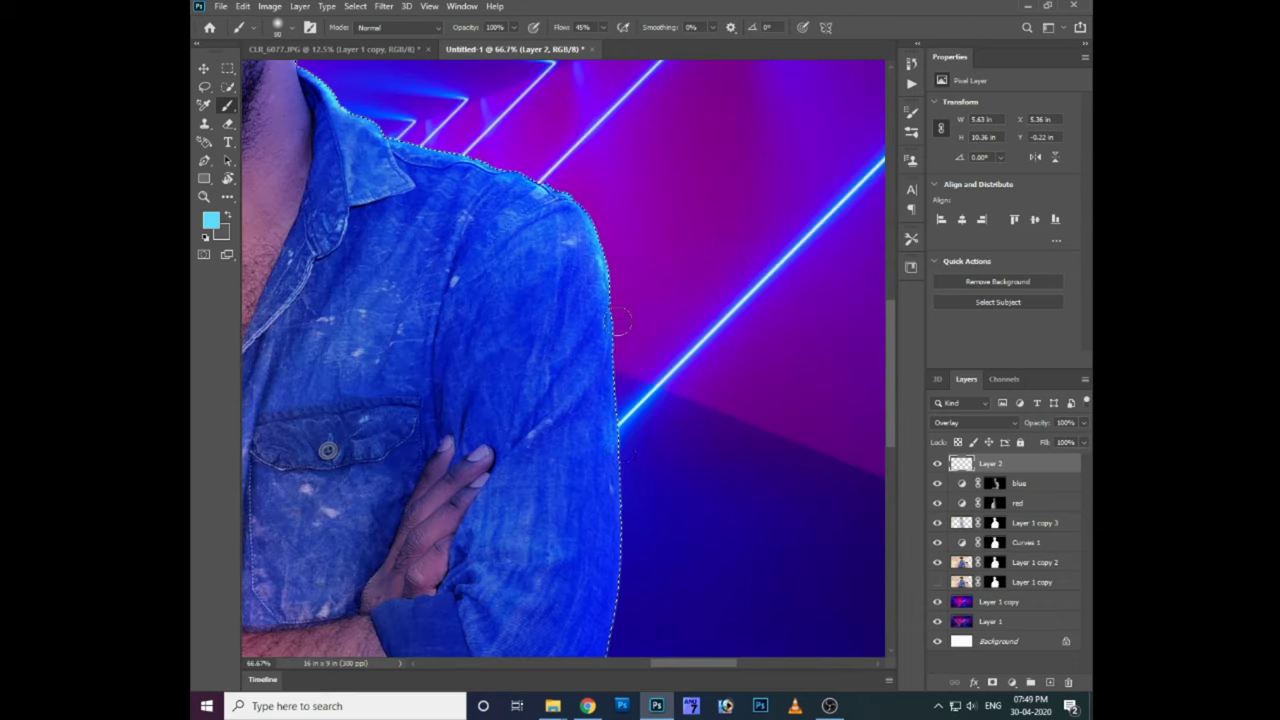
Step: Raise the brush flow to 56% and brighten the jacket shoulder and collar edge
key(shift+5)
key(shift+6)
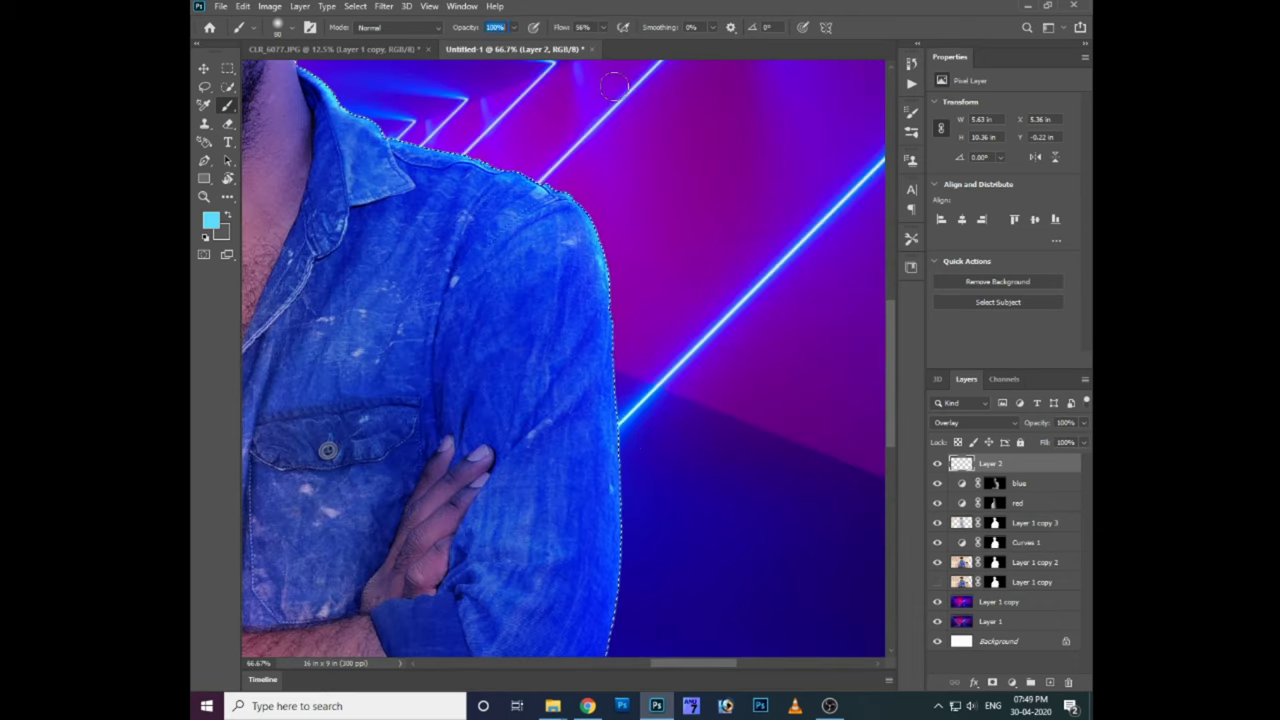
scroll(630, 266, down, 2)
scroll(620, 380, down, 1)
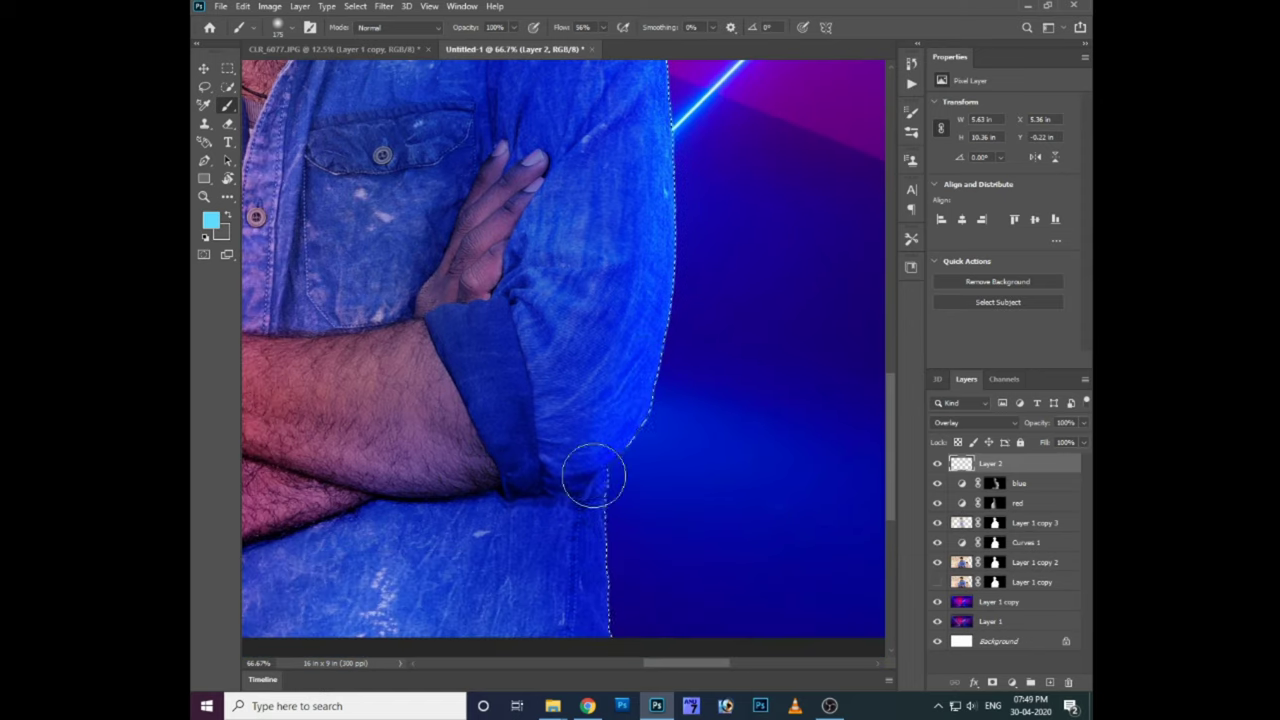
scroll(645, 600, up, 2)
scroll(630, 572, up, 2)
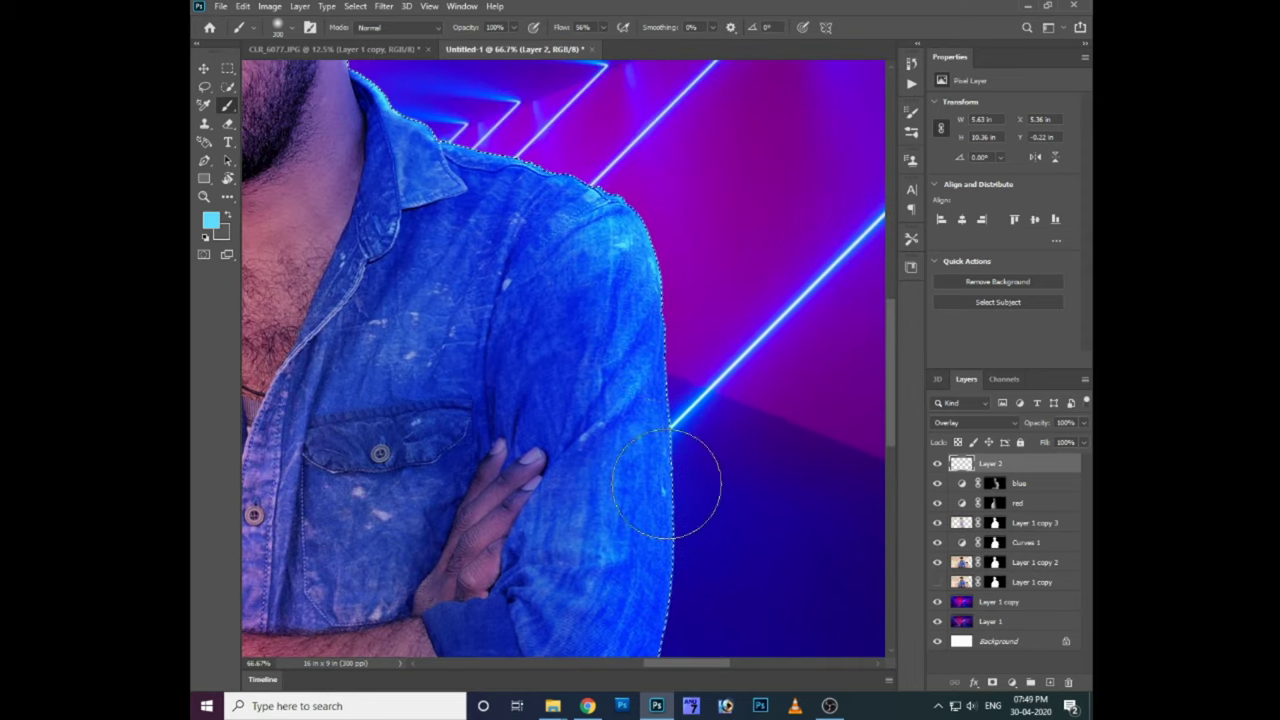
scroll(686, 486, up, 3)
drag(650, 345, 480, 262)
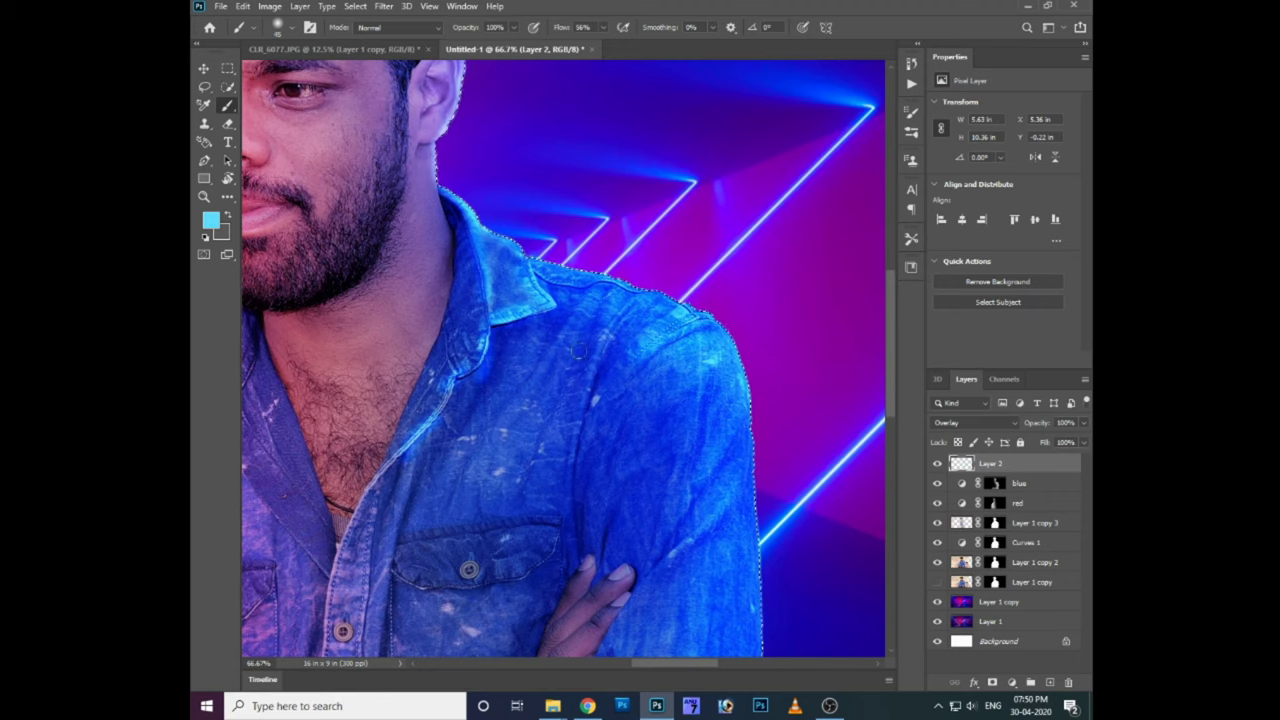
scroll(578, 350, up, 3)
Step: Reduce the brush flow to 17% and add a new empty Layer 3
click(603, 27)
drag(609, 44, 578, 44)
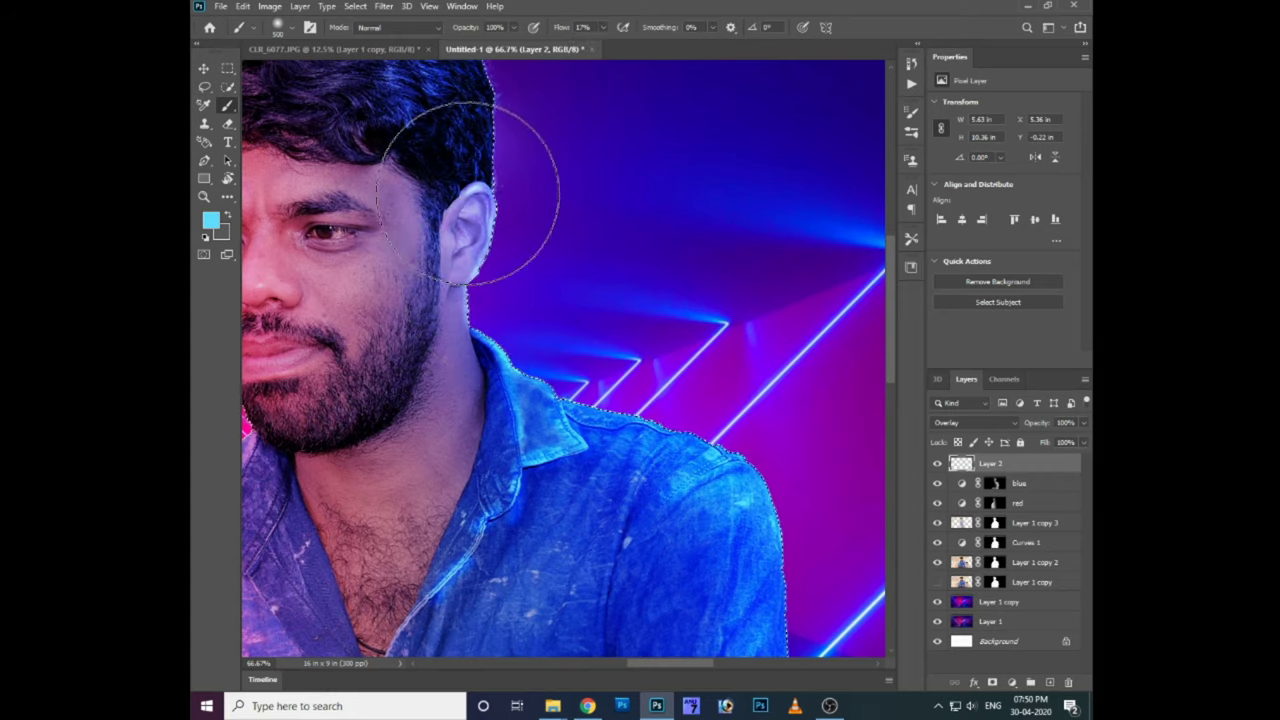
scroll(468, 193, down, 1)
scroll(623, 337, down, 4)
scroll(414, 423, down, 1)
scroll(441, 403, up, 5)
scroll(441, 403, left, 3)
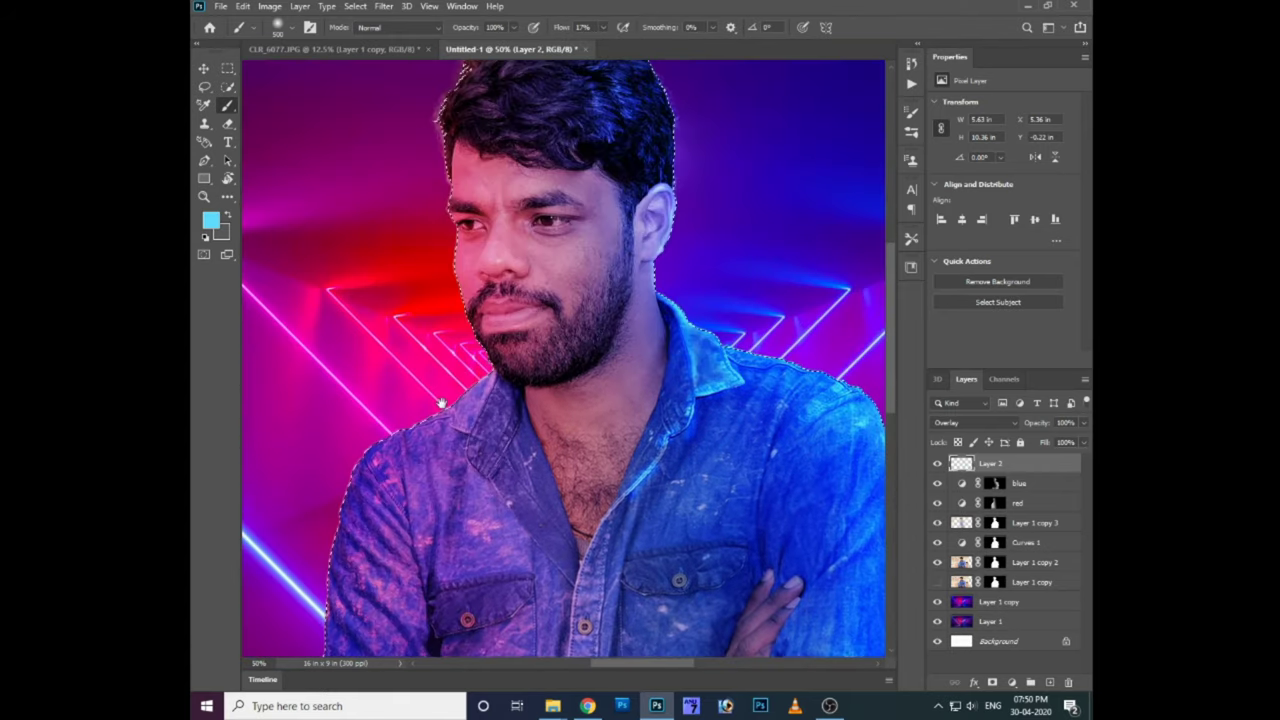
scroll(441, 403, up, 2)
key(ctrl+shift+alt+n)
click(975, 422)
Step: Set Layer 3 to Overlay and sample the tunnel's magenta neon (ff00d0) as painting colour
click(960, 512)
click(210, 220)
click(801, 468)
click(210, 220)
click(327, 440)
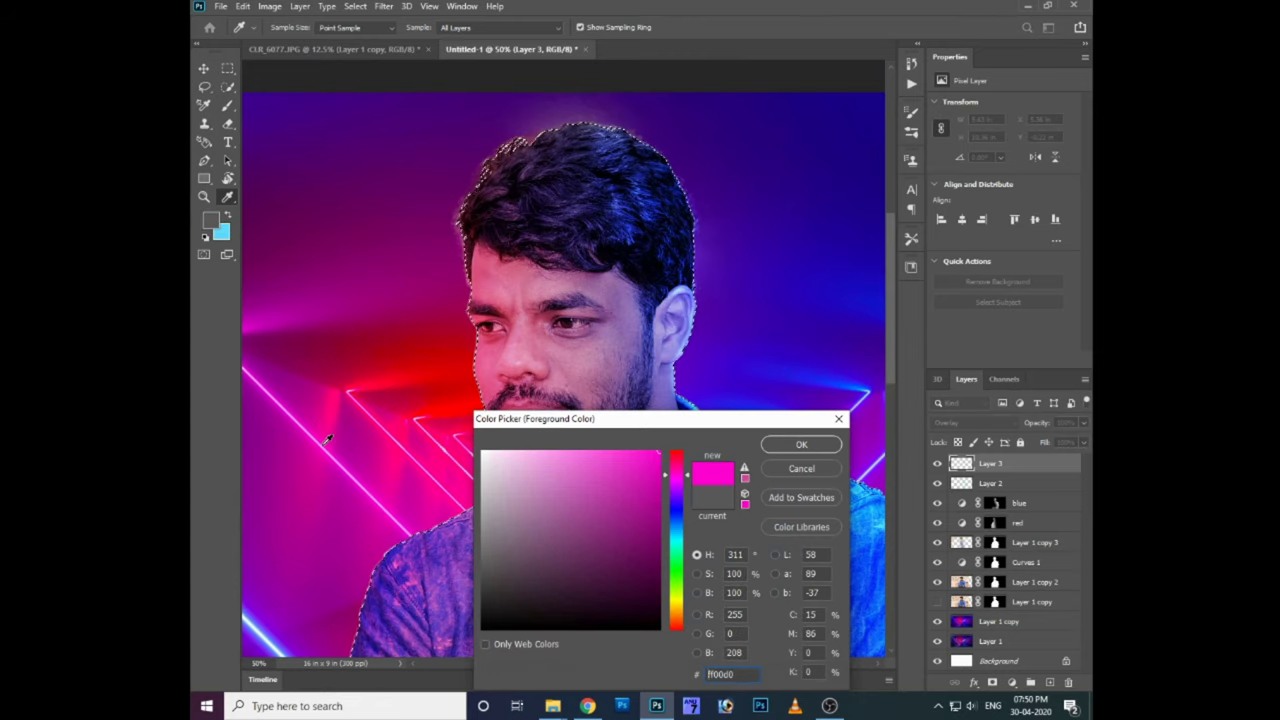
key(Return)
key(b)
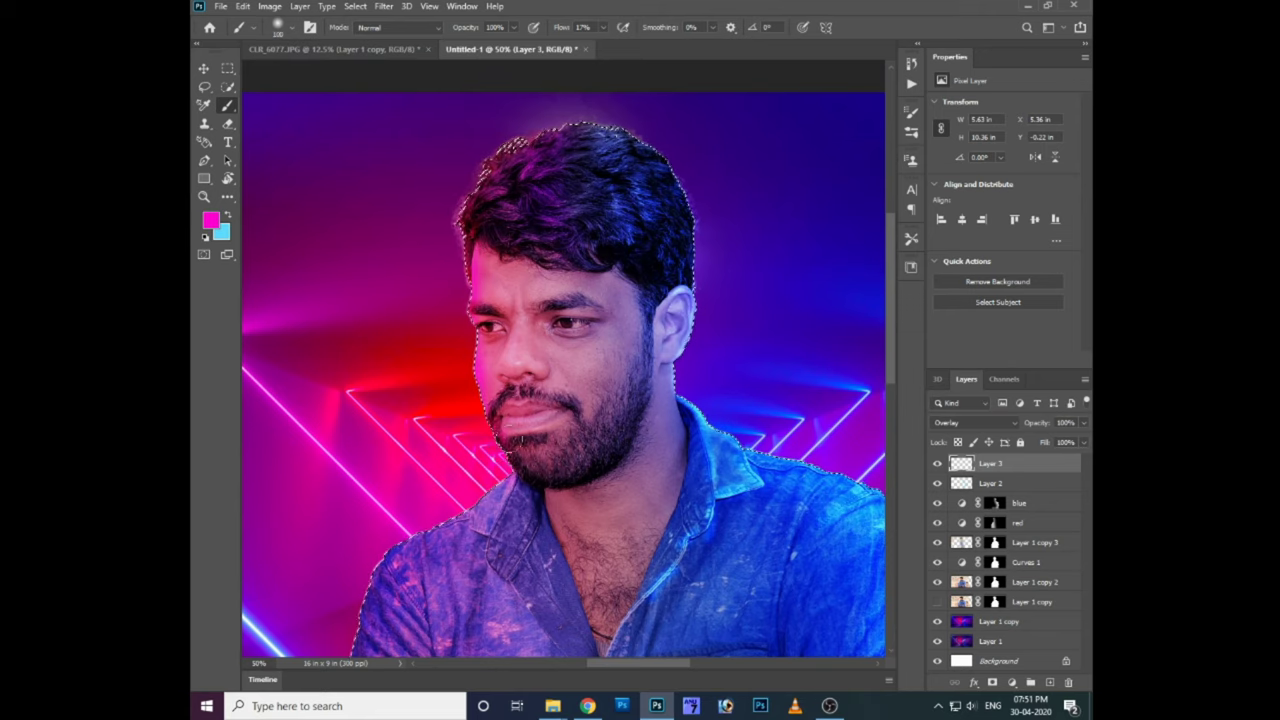
Step: Zoom in on the man's chest, beard and neck, then add a new Layer 4
key(ctrl+plus)
scroll(428, 423, down, 2)
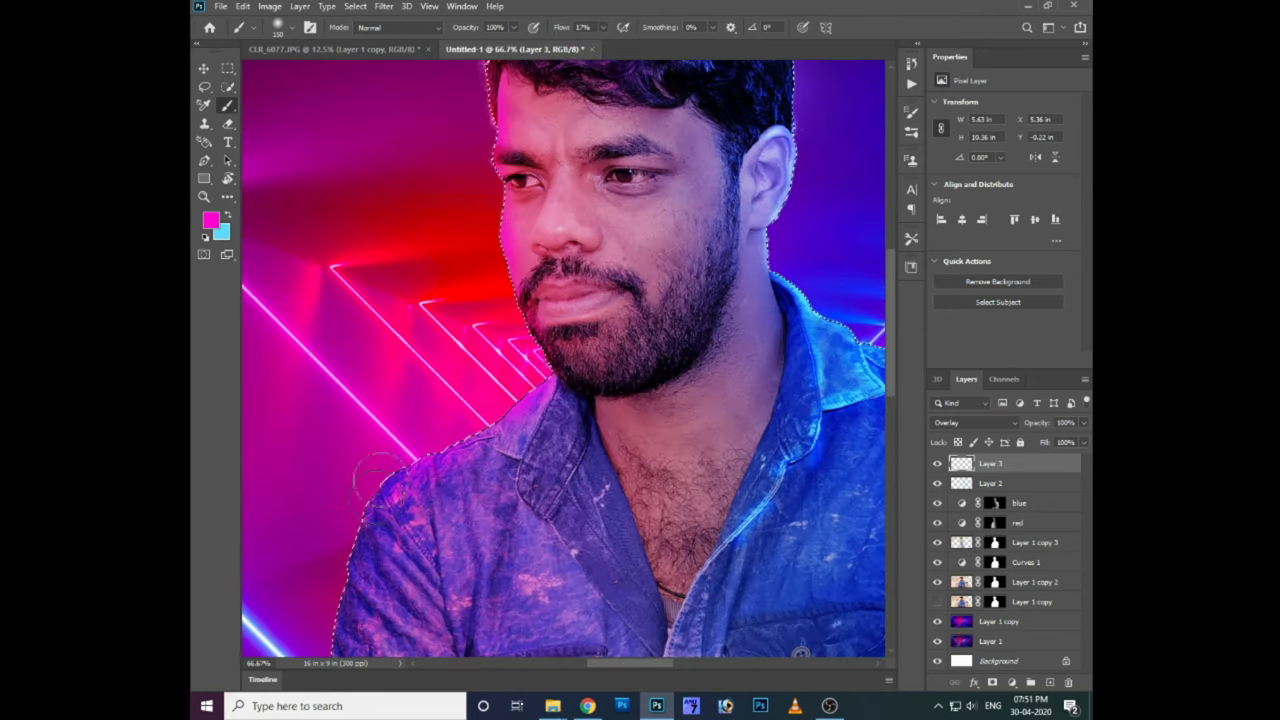
scroll(400, 412, down, 2)
scroll(393, 380, down, 2)
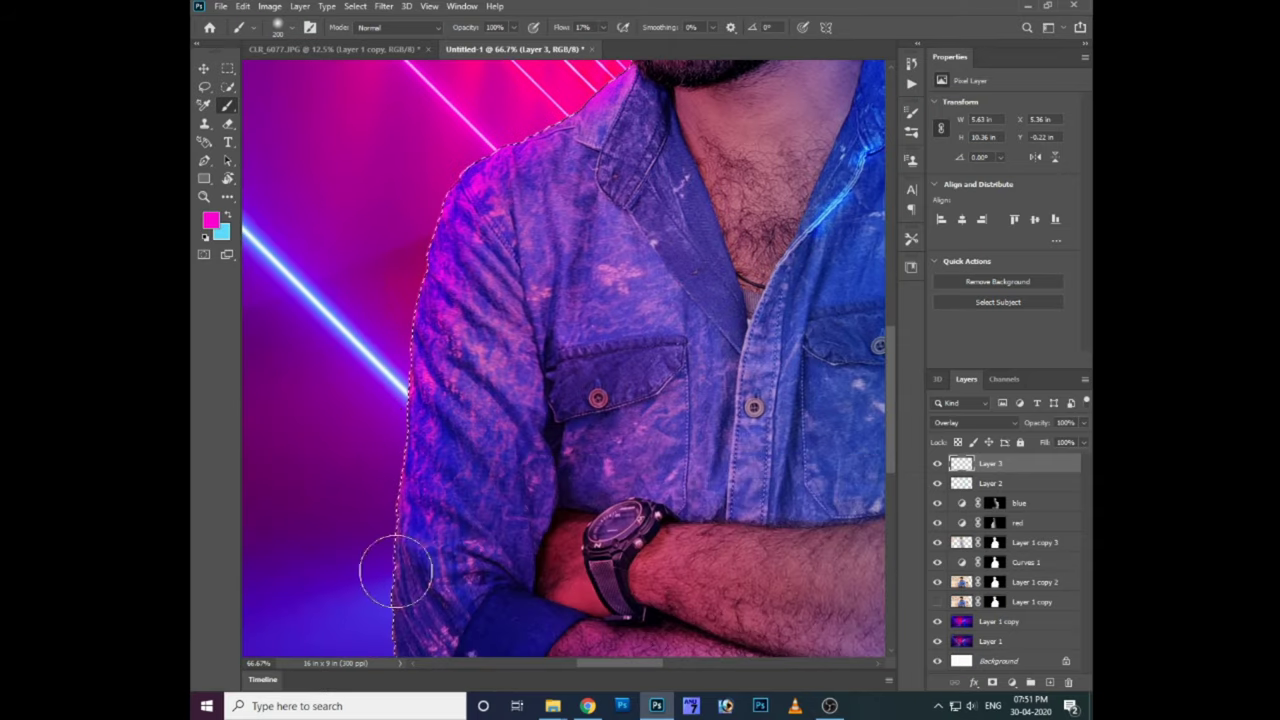
scroll(394, 571, down, 2)
scroll(406, 366, down, 2)
drag(415, 272, 390, 444)
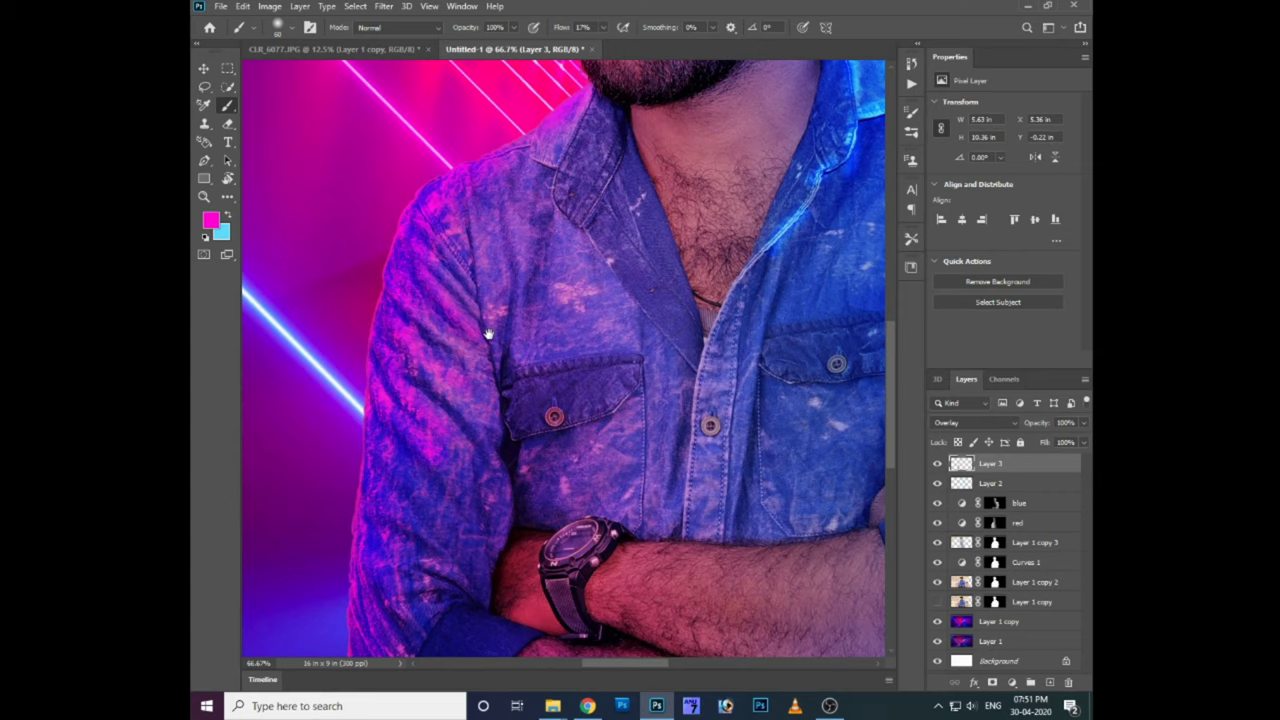
drag(457, 202, 423, 368)
key(ctrl+shift+alt+n)
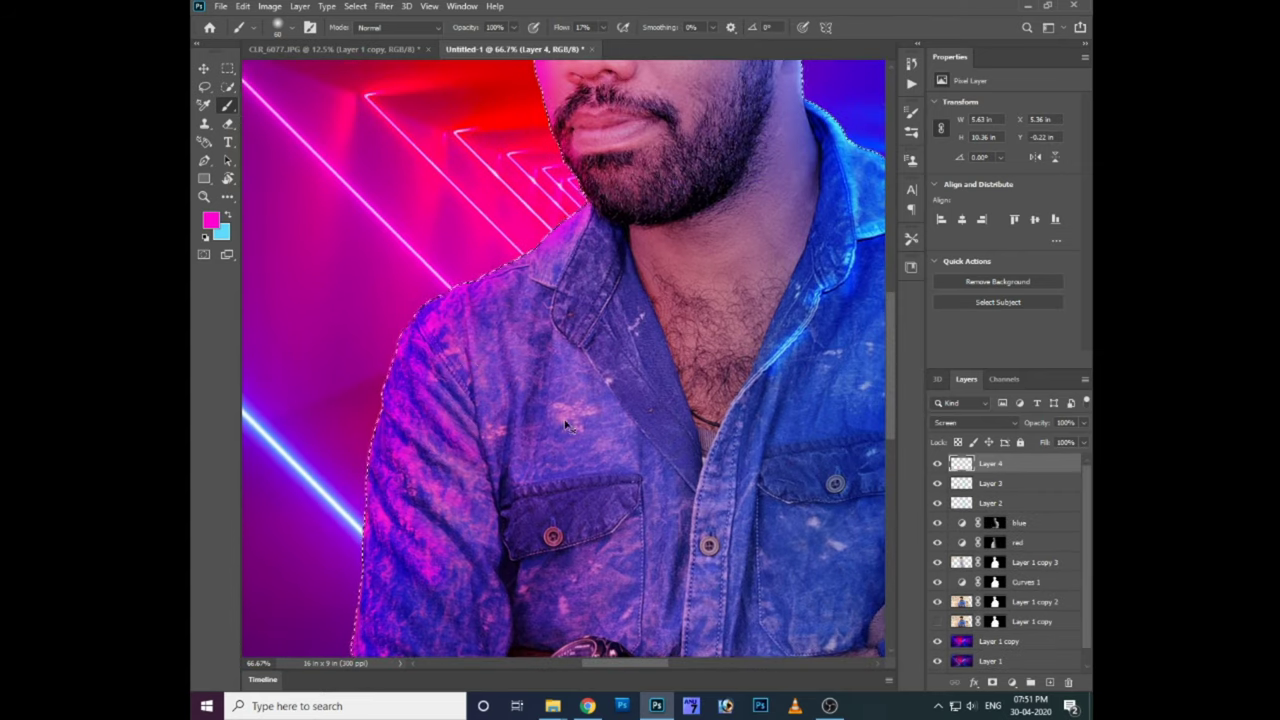
Step: Brush magenta glow along the left sleeve edge on Layer 4
scroll(565, 426, up, 2)
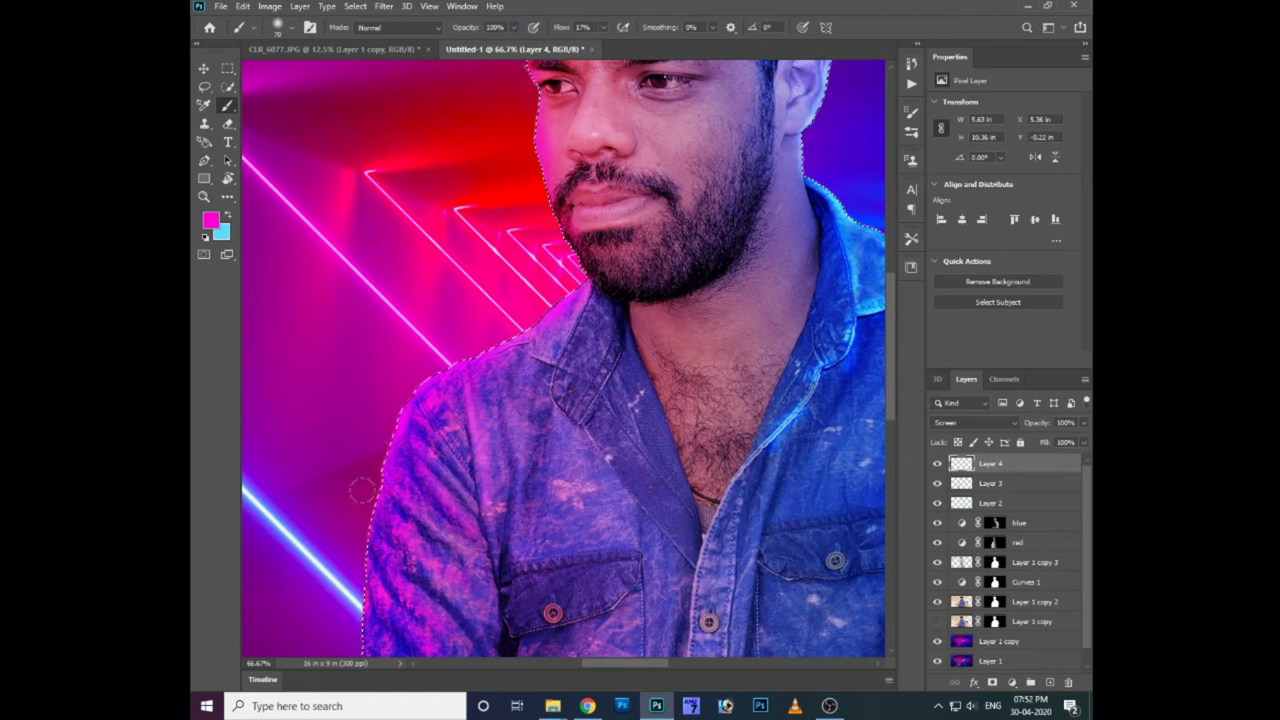
mouse_move(452, 455)
mouse_down()
mouse_move(530, 335)
mouse_move(521, 254)
mouse_up()
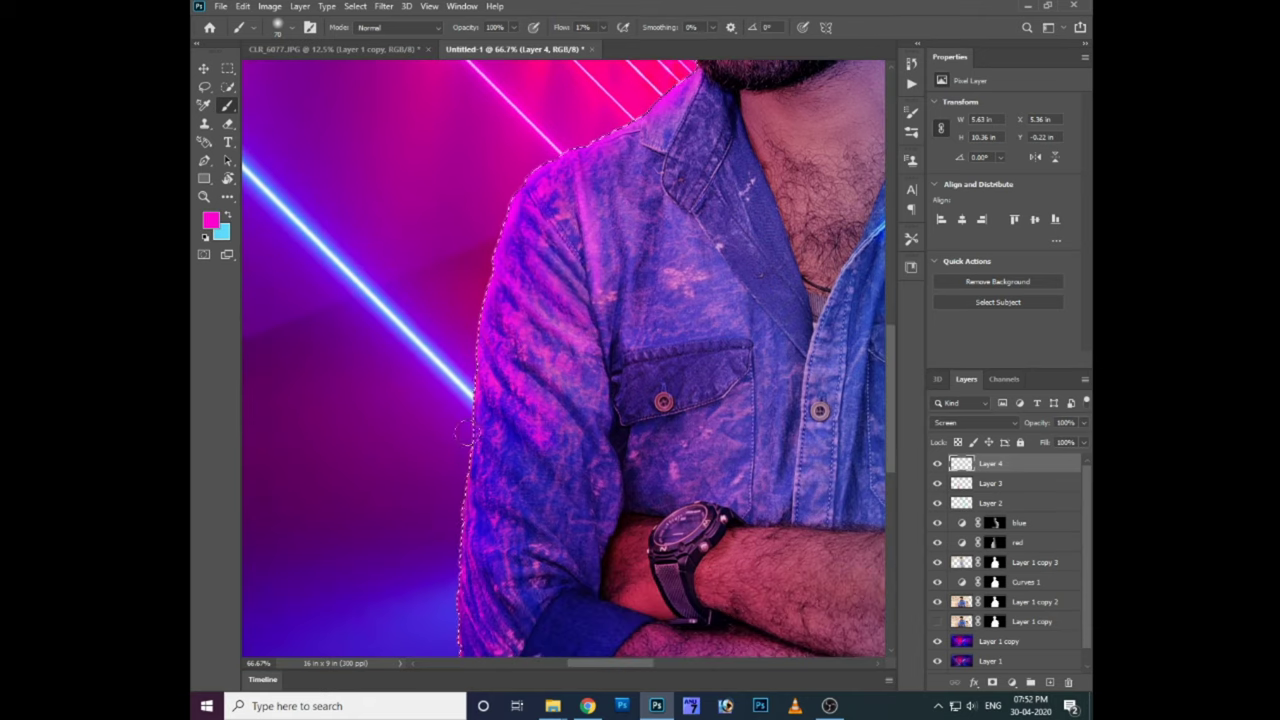
drag(447, 568, 458, 406)
Step: Swap to cyan and choose a lighter cyan as the painting colour
key(x)
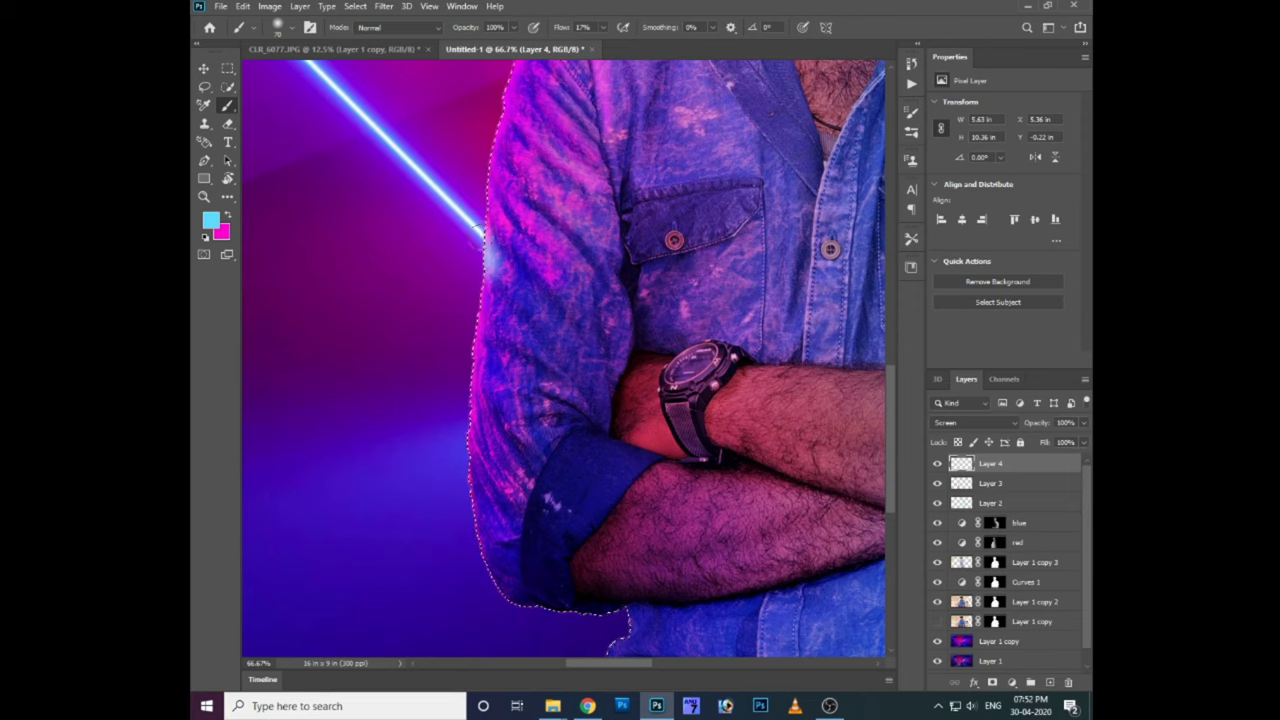
click(210, 219)
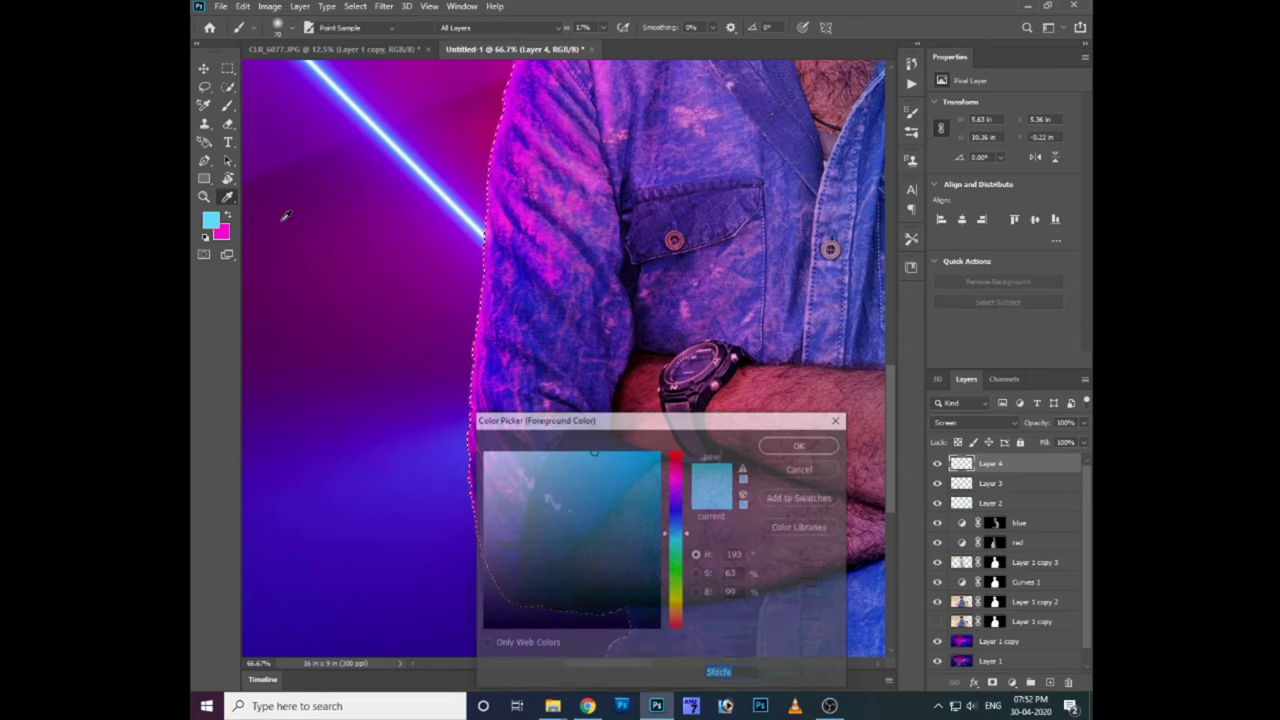
click(806, 554)
scroll(451, 409, down, 3)
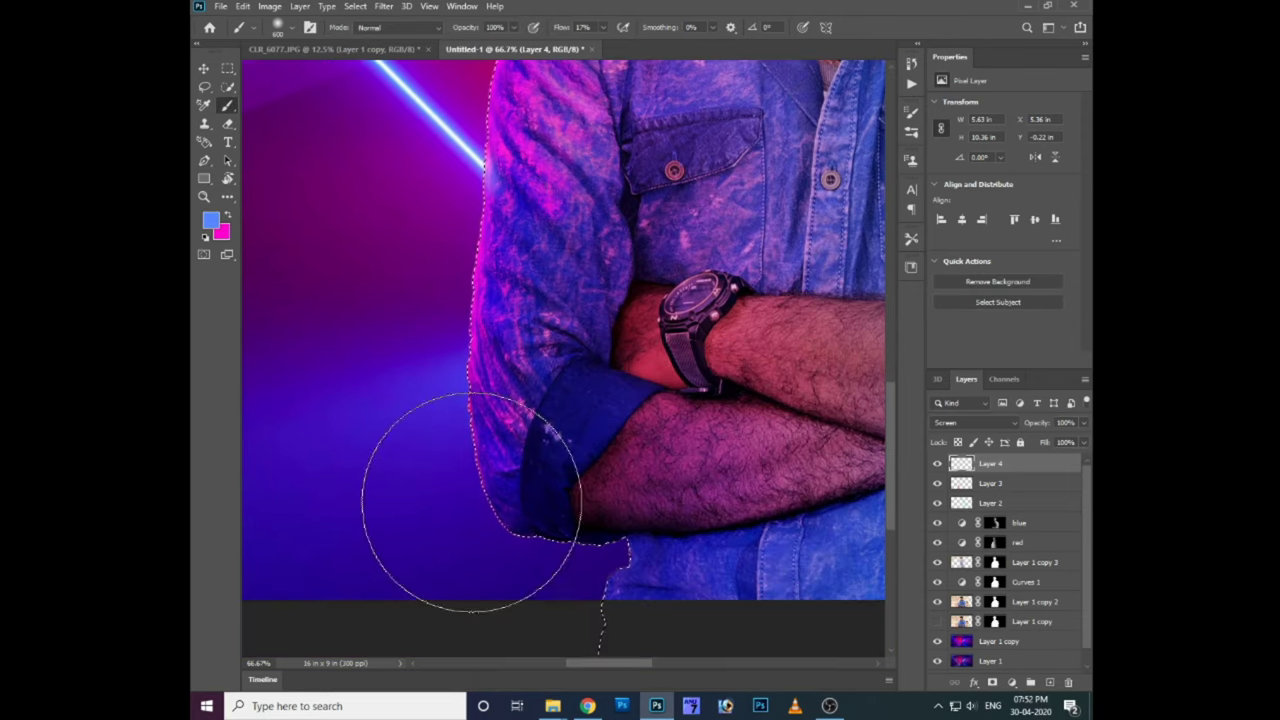
scroll(485, 437, up, 5)
scroll(485, 437, right, 5)
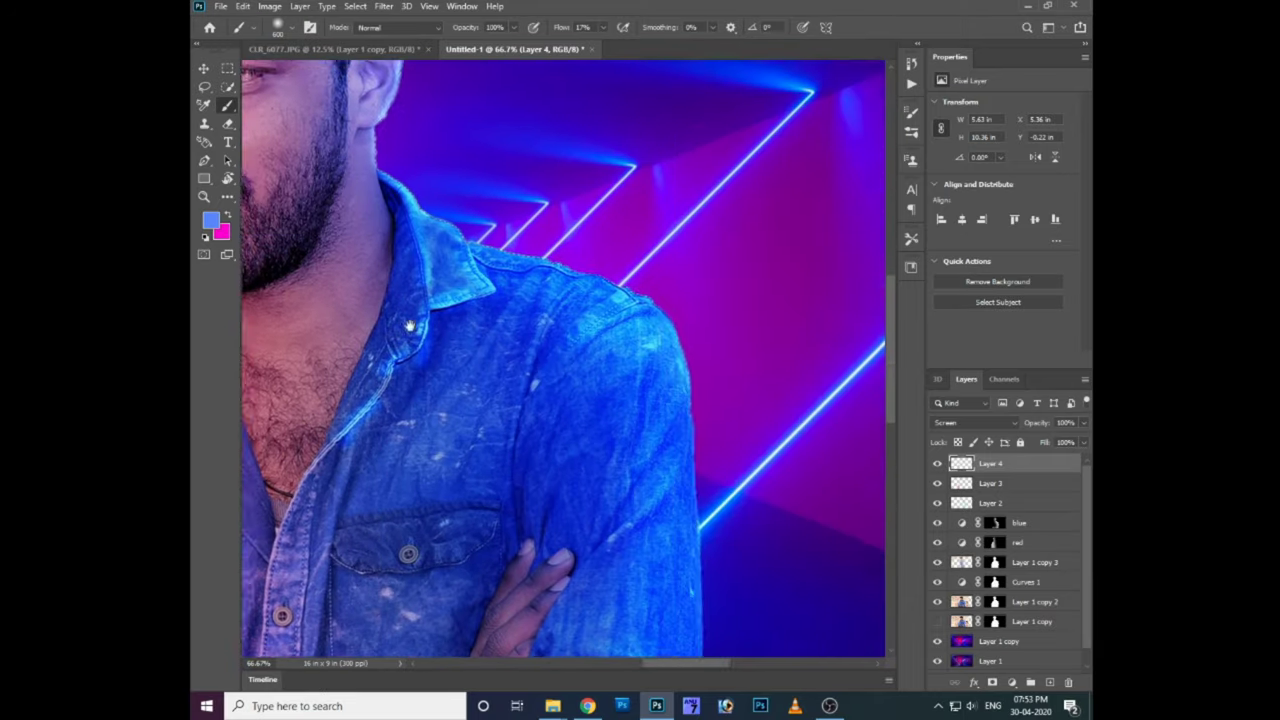
click(210, 219)
click(447, 262)
click(801, 444)
key(b)
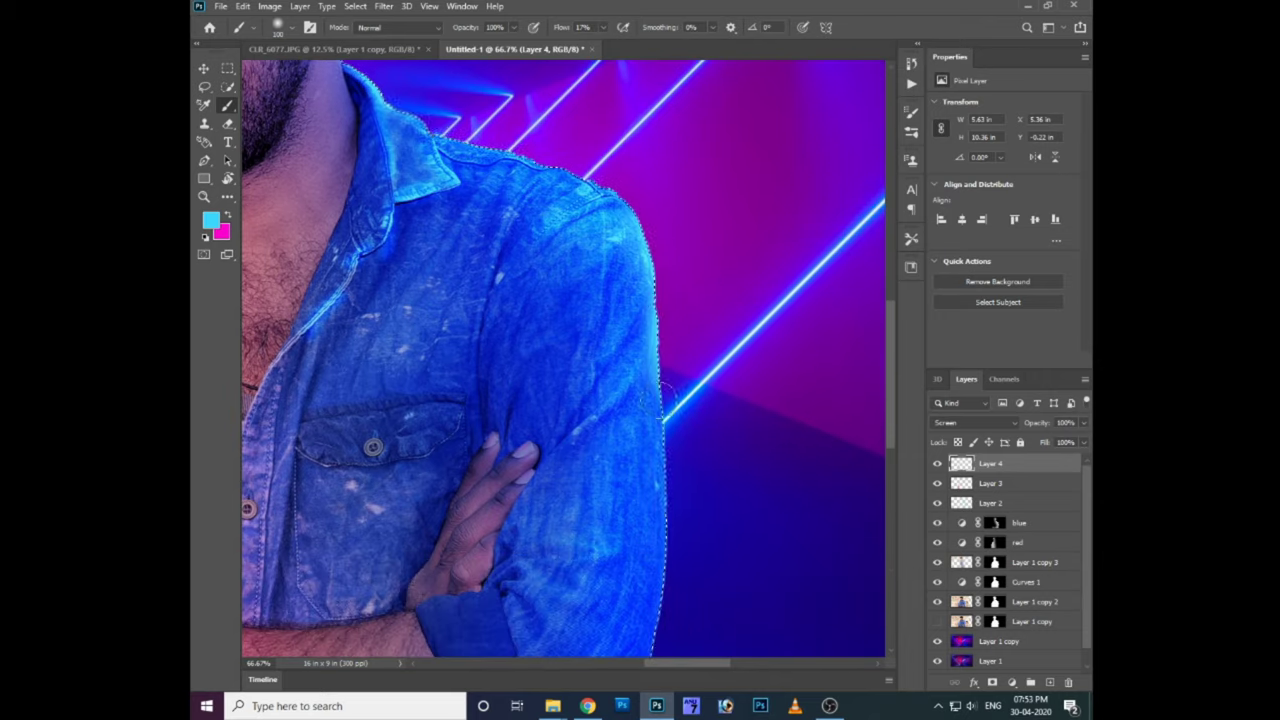
Step: Add a new Layer 5 on top of the stack
scroll(659, 290, up, 2)
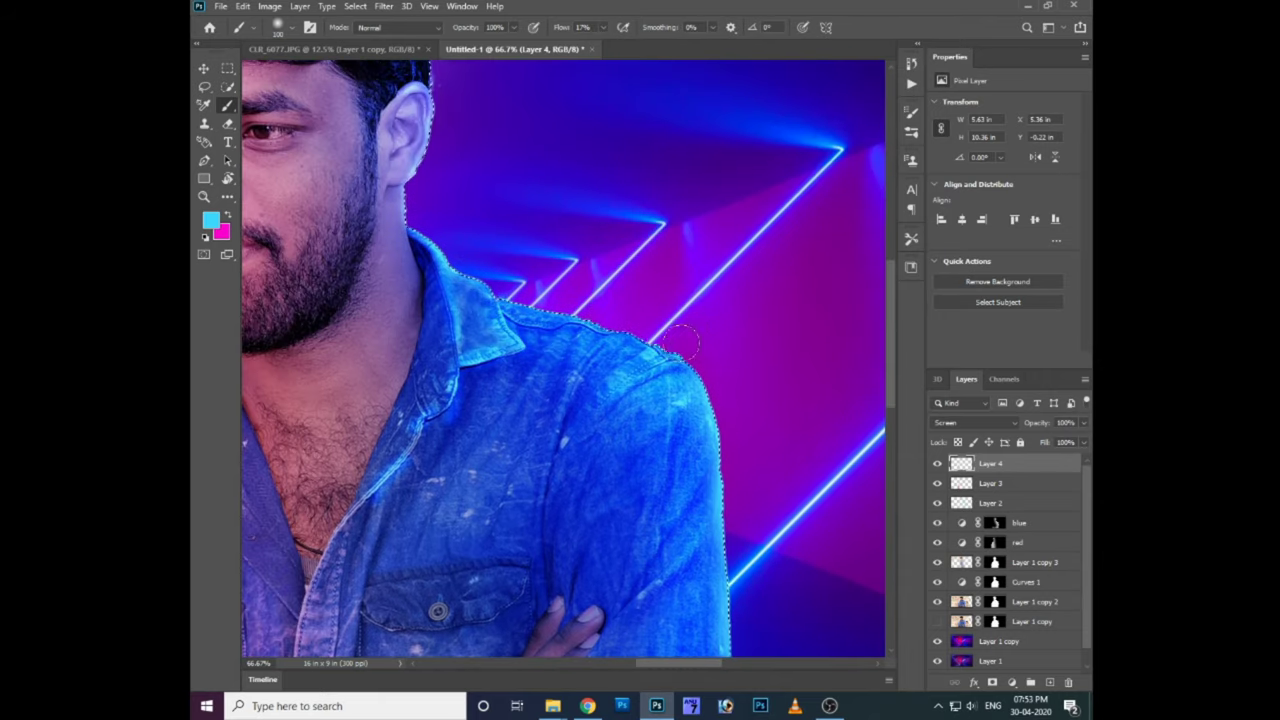
click(1050, 682)
click(975, 422)
Step: Set Layer 5 to Screen blending and clear the selection around the man
click(957, 457)
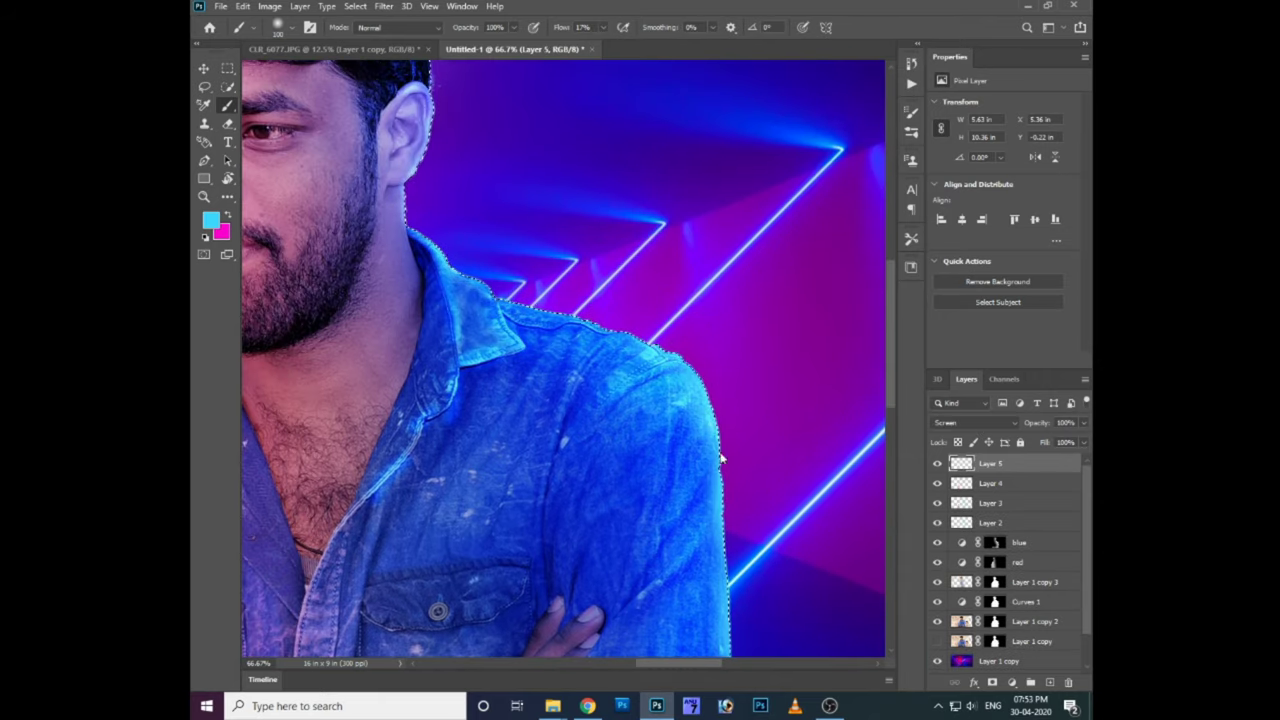
scroll(722, 456, down, 2)
drag(724, 458, 754, 560)
drag(600, 300, 646, 334)
drag(482, 140, 547, 355)
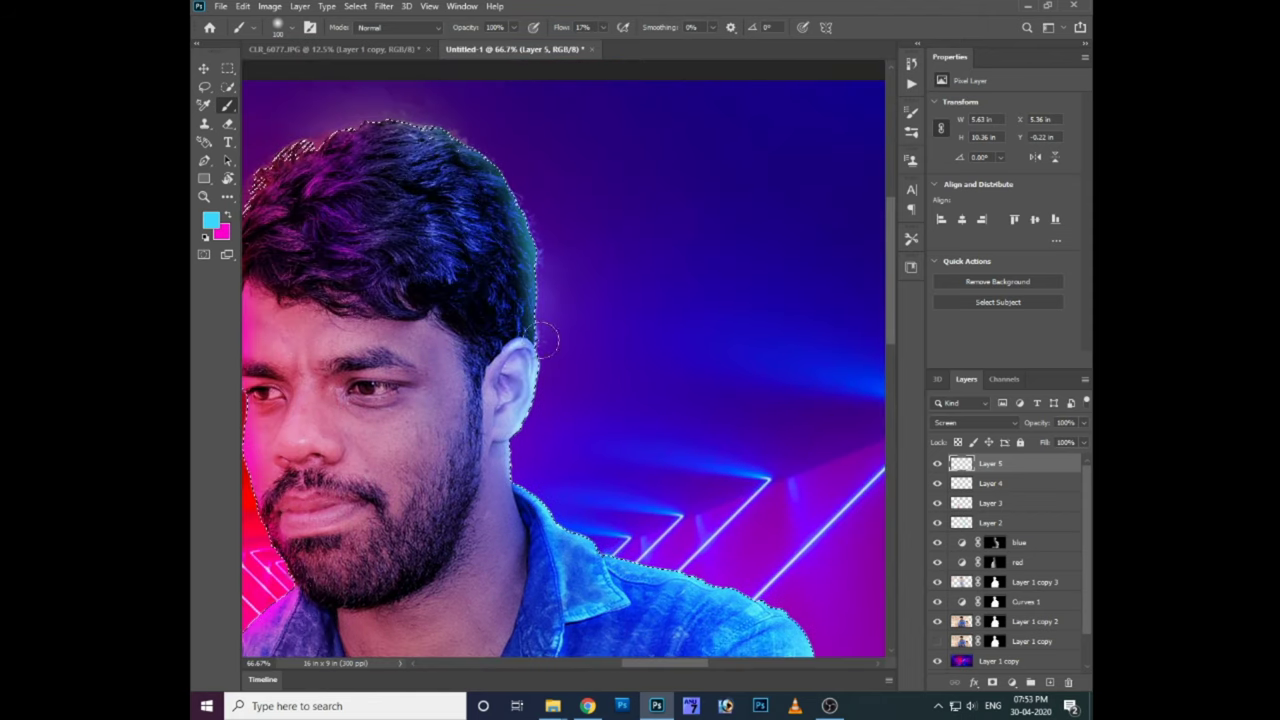
key(ctrl+d)
scroll(551, 357, down, 2)
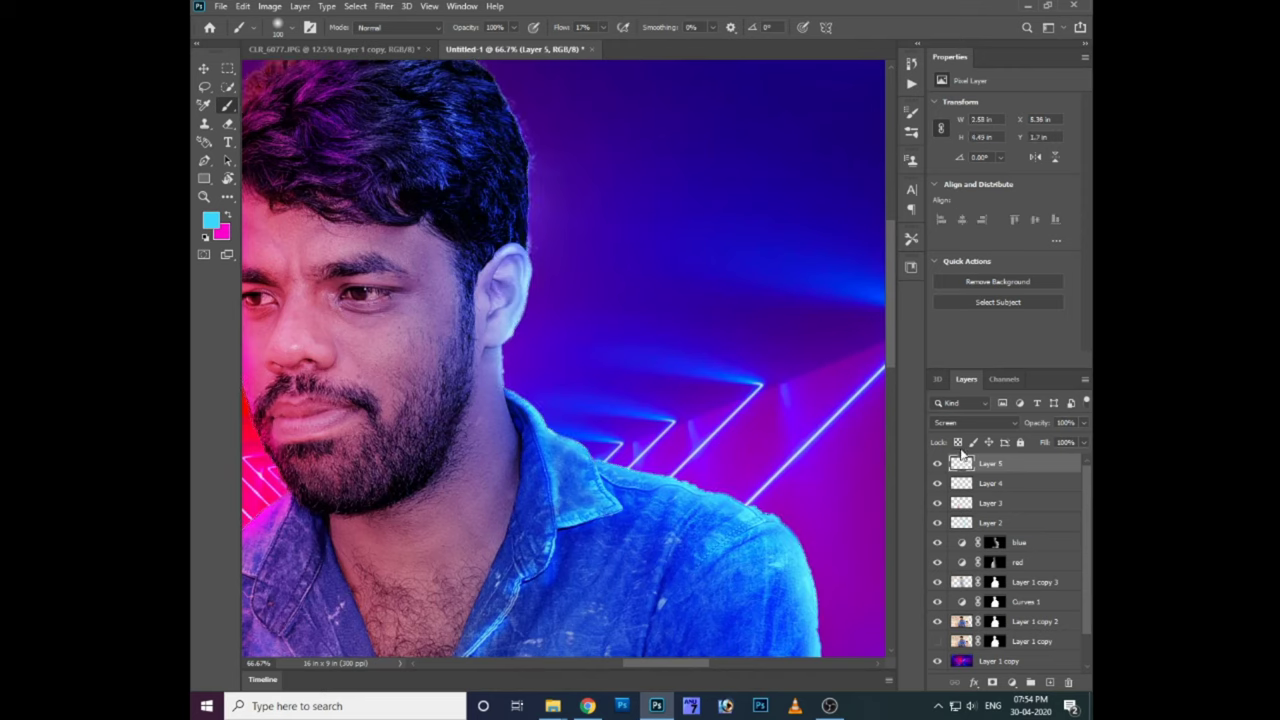
Step: Shift the light layer's hue to +35 with Hue/Saturation, then open it for Layer 4
key(ctrl+u)
drag(889, 532, 902, 529)
key(Return)
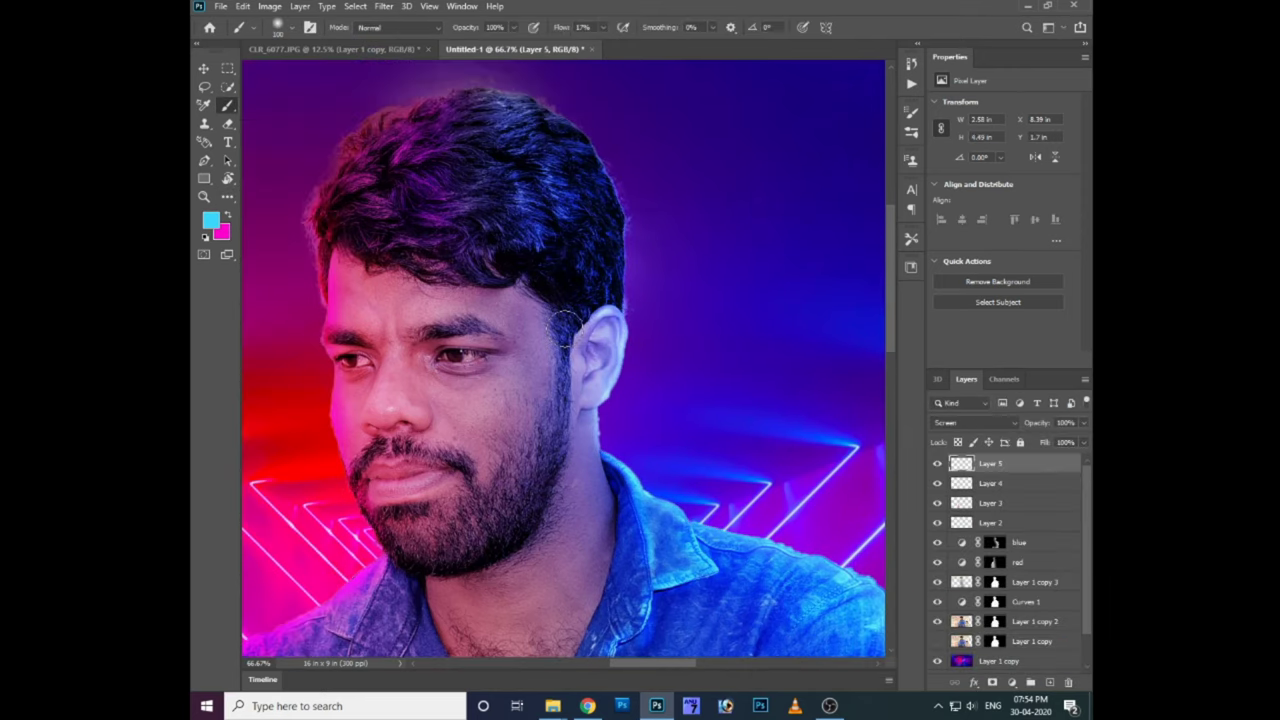
key(ctrl+u)
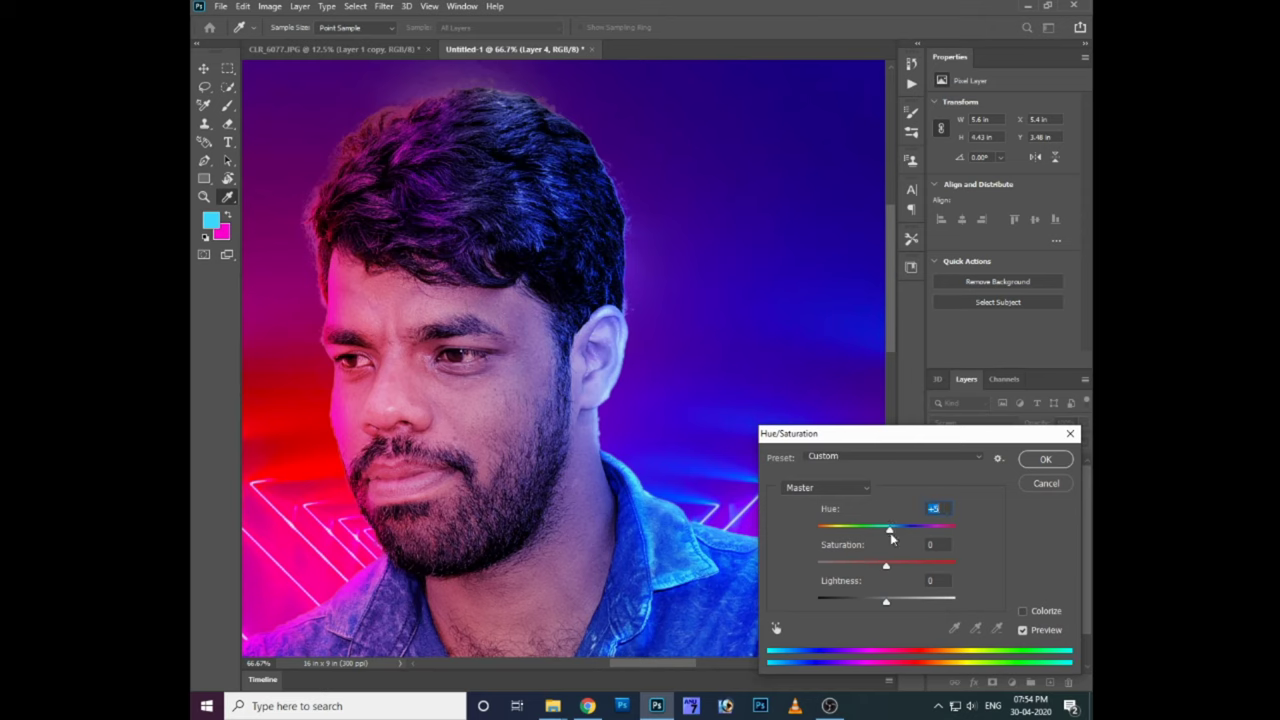
click(968, 422)
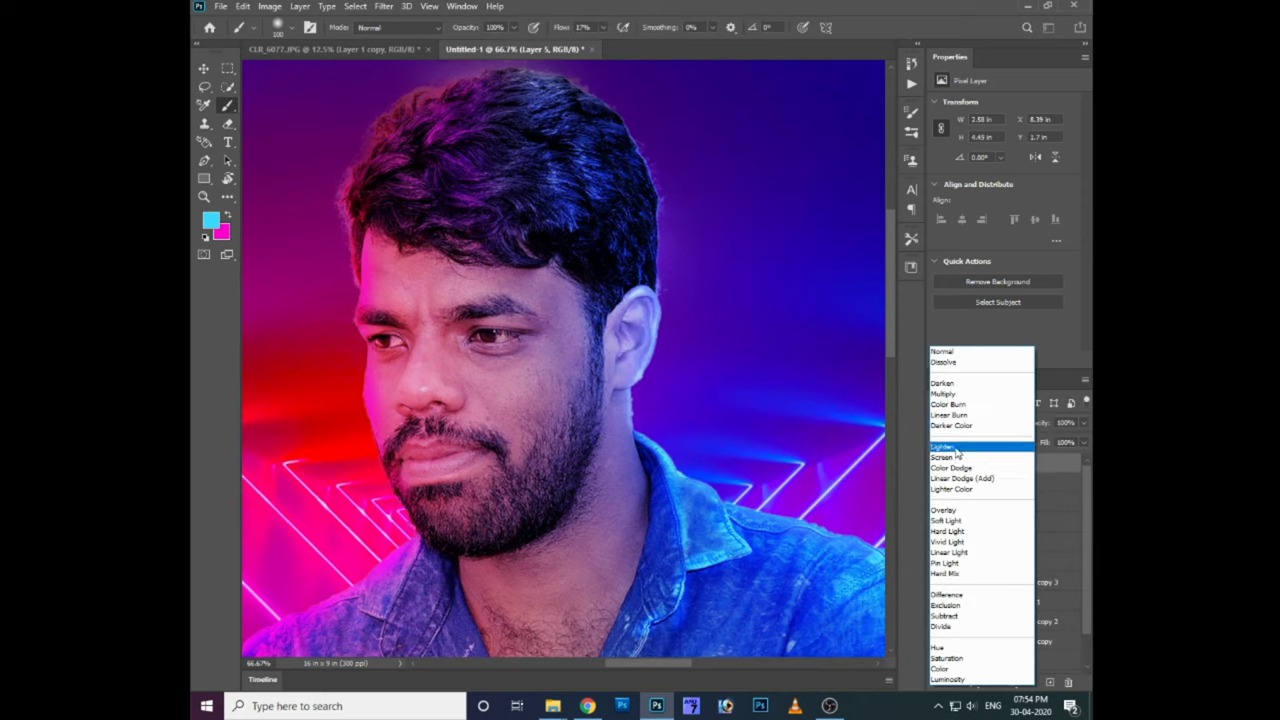
Step: Set Layer 5 to Linear Light blending and make it the active layer
click(958, 552)
click(990, 483)
click(968, 422)
click(958, 532)
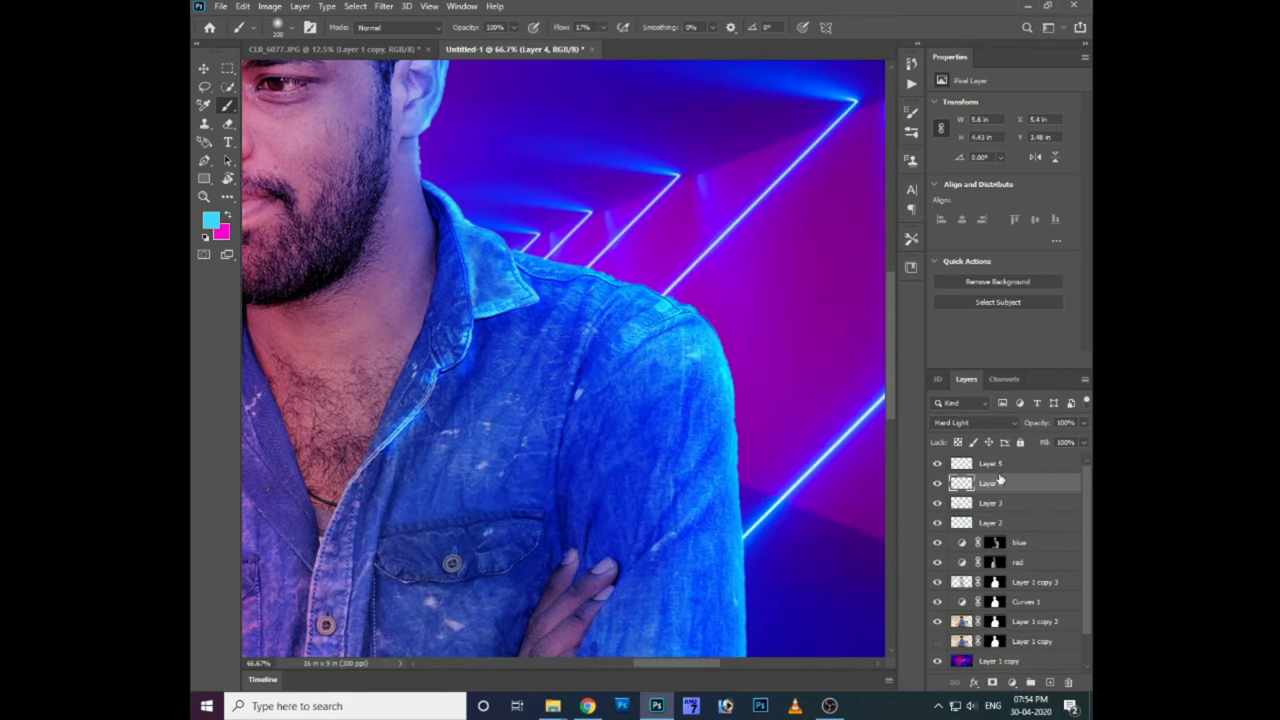
click(995, 464)
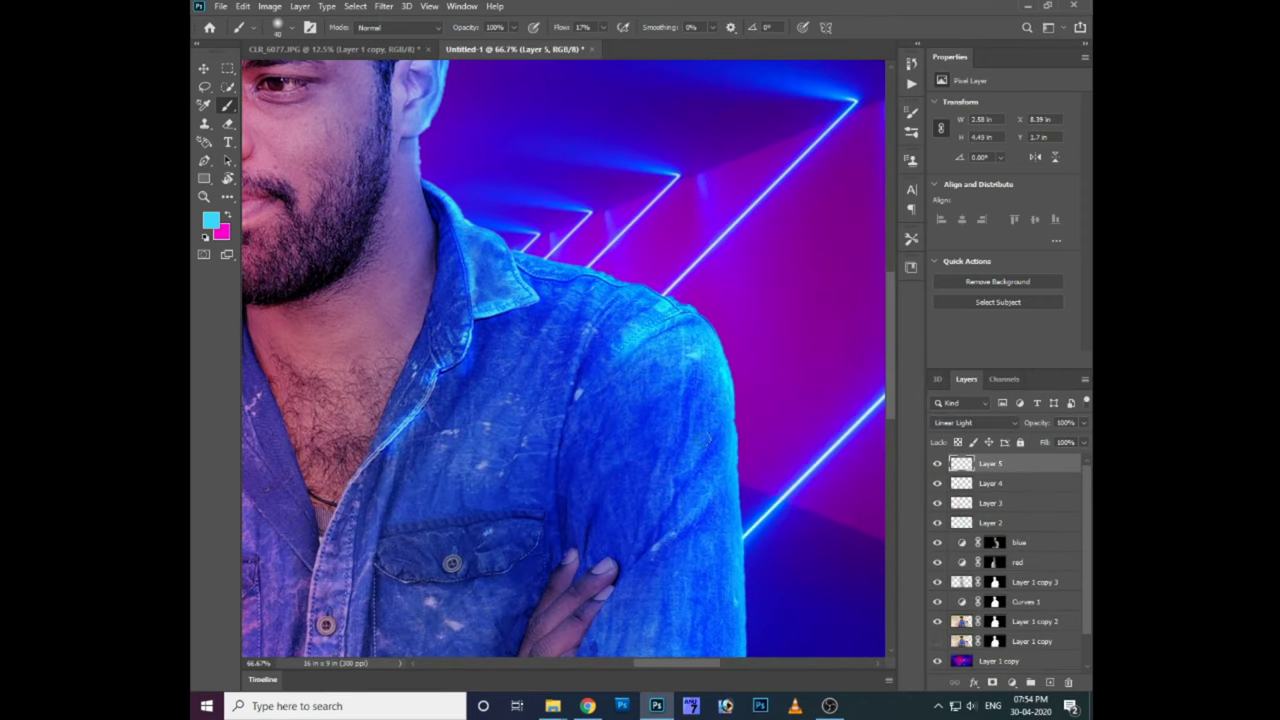
Step: Paint bright blue light up the right shoulder and a faint glow on the sleeve
scroll(630, 480, down, 2)
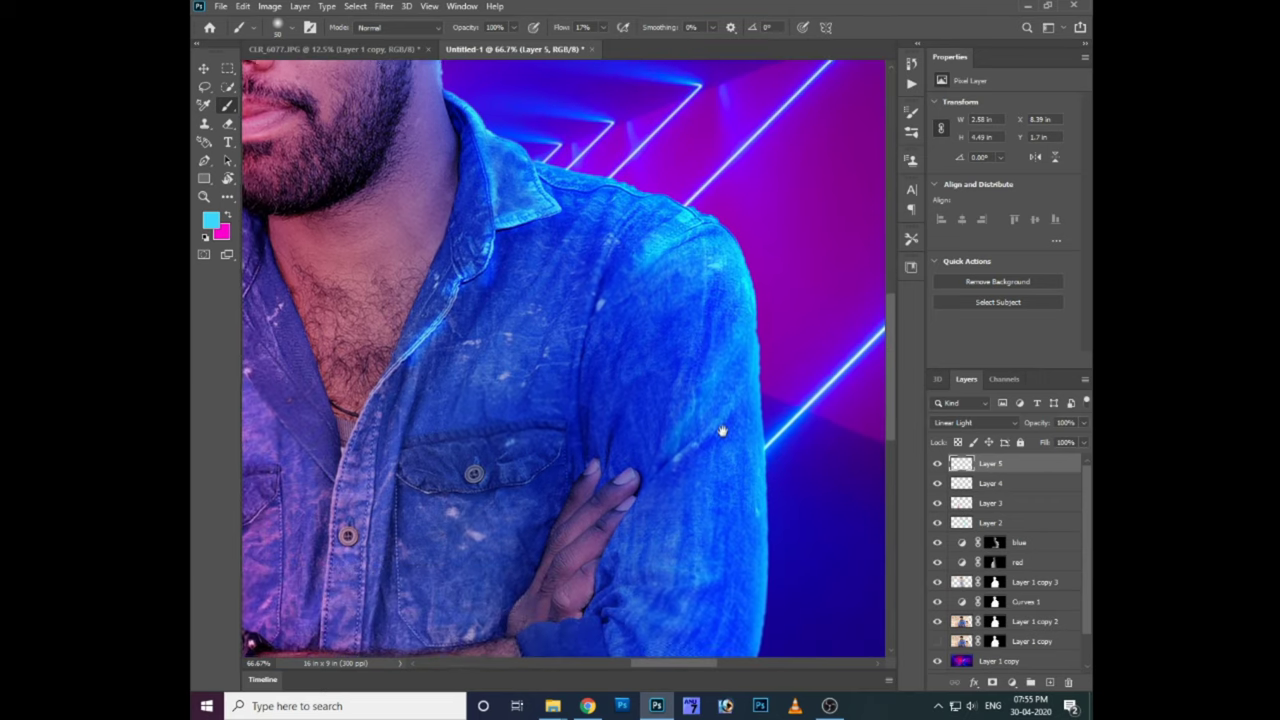
drag(571, 350, 615, 226)
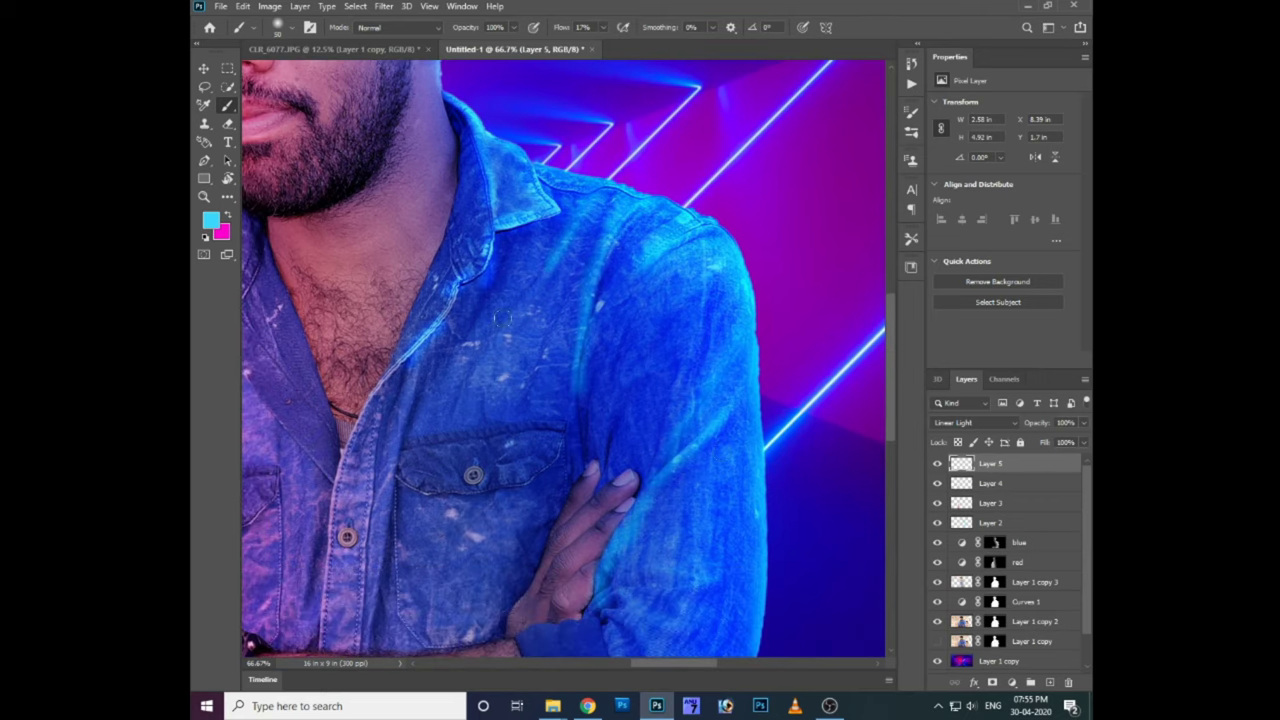
drag(590, 344, 560, 210)
scroll(663, 394, down, 5)
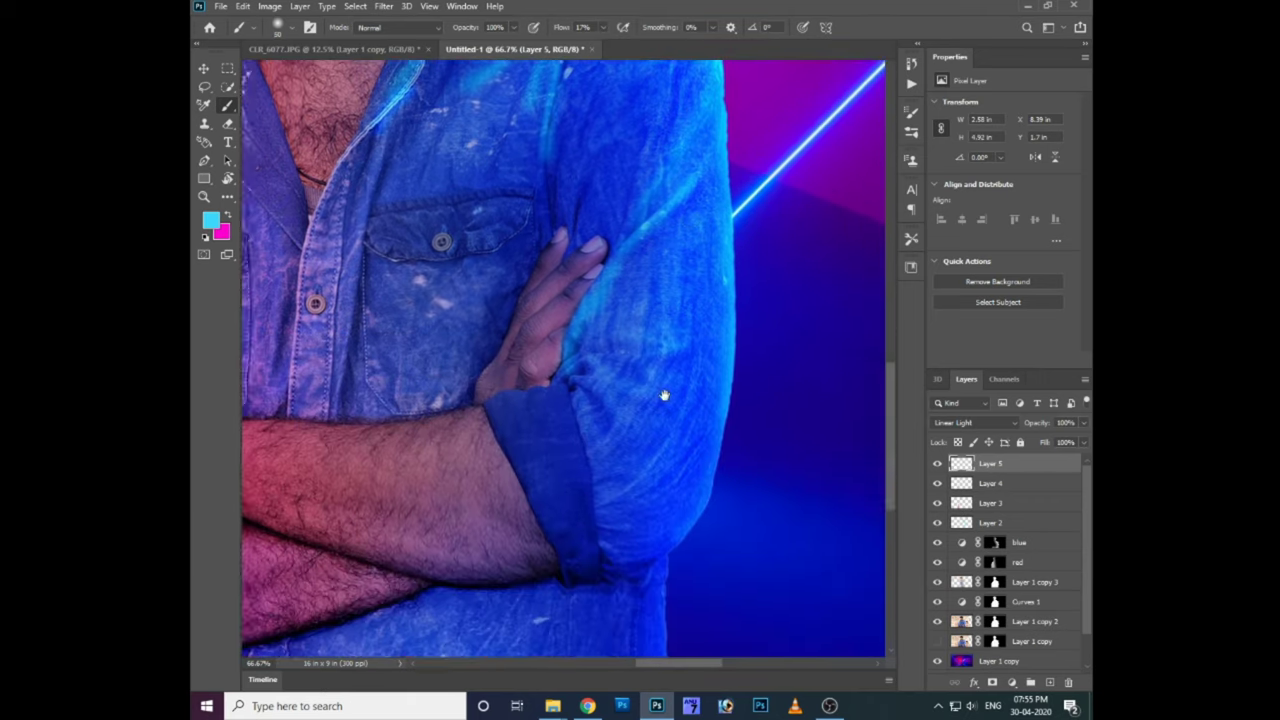
scroll(663, 394, down, 1)
scroll(725, 408, down, 2)
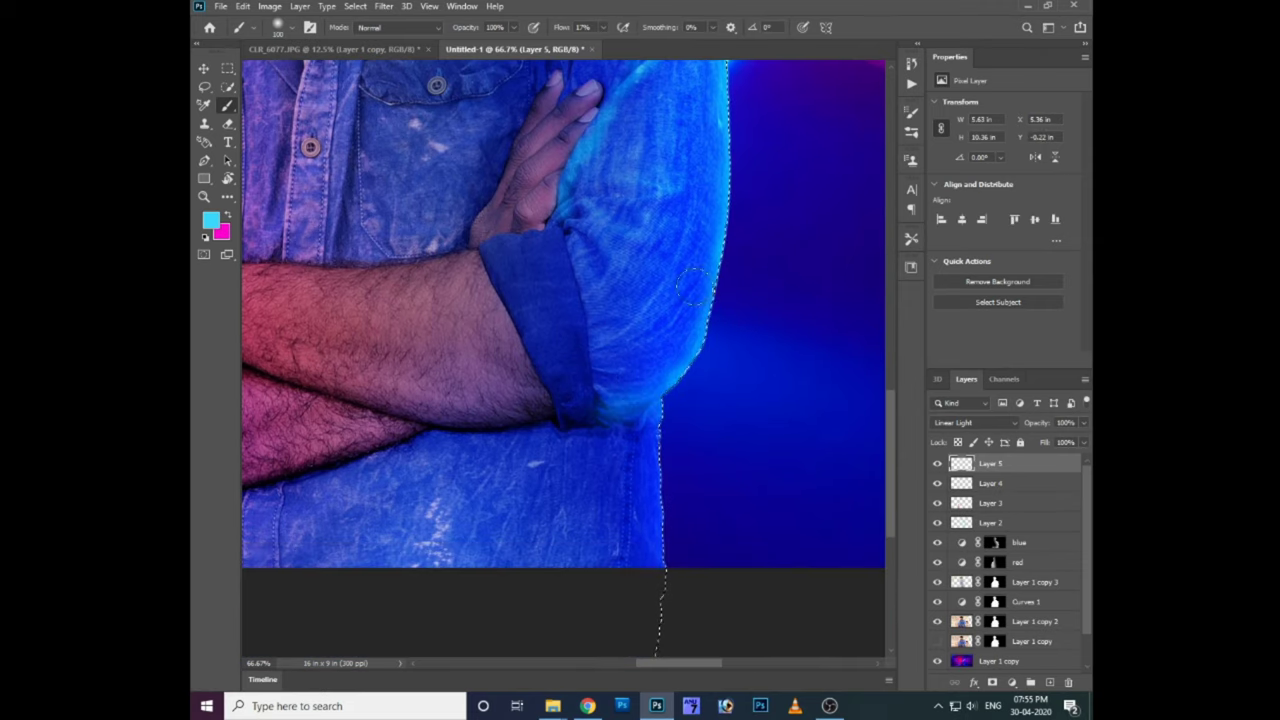
drag(735, 140, 684, 540)
drag(586, 251, 640, 200)
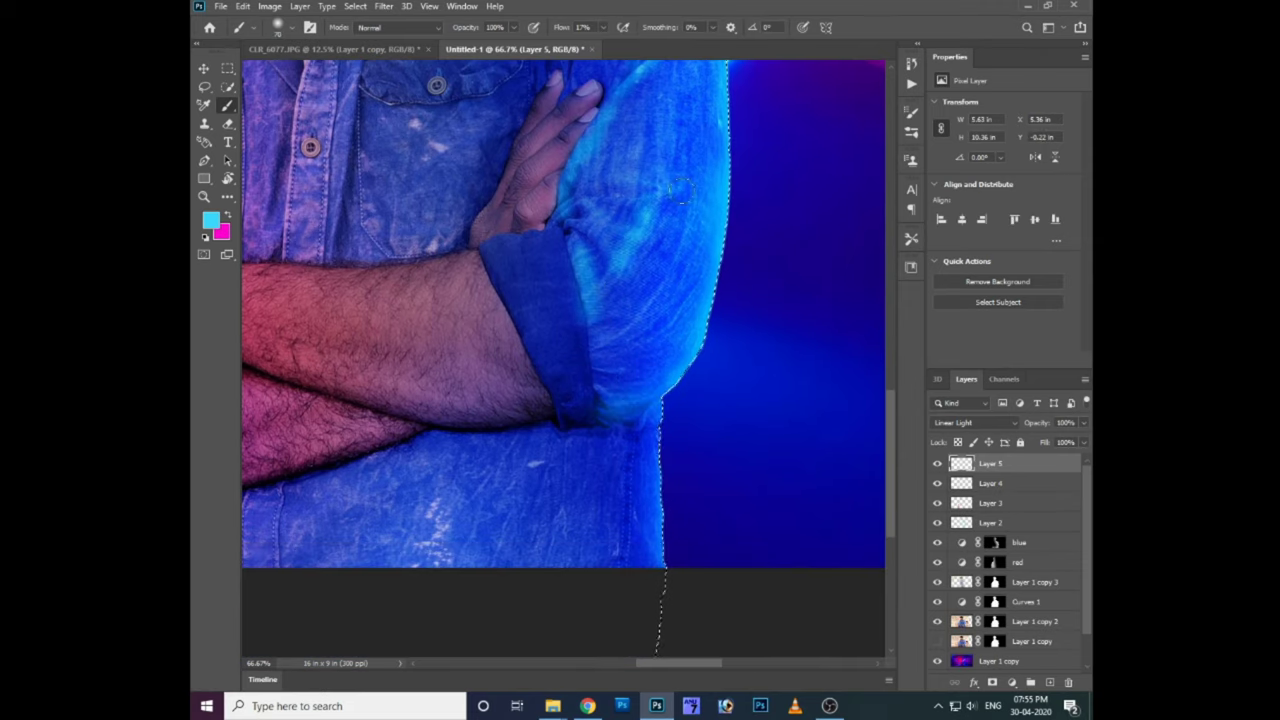
Step: Pan over the chest, pockets and watch, then select Layer 4 with magenta as paint colour
scroll(620, 290, up, 3)
drag(609, 291, 663, 293)
drag(394, 155, 584, 255)
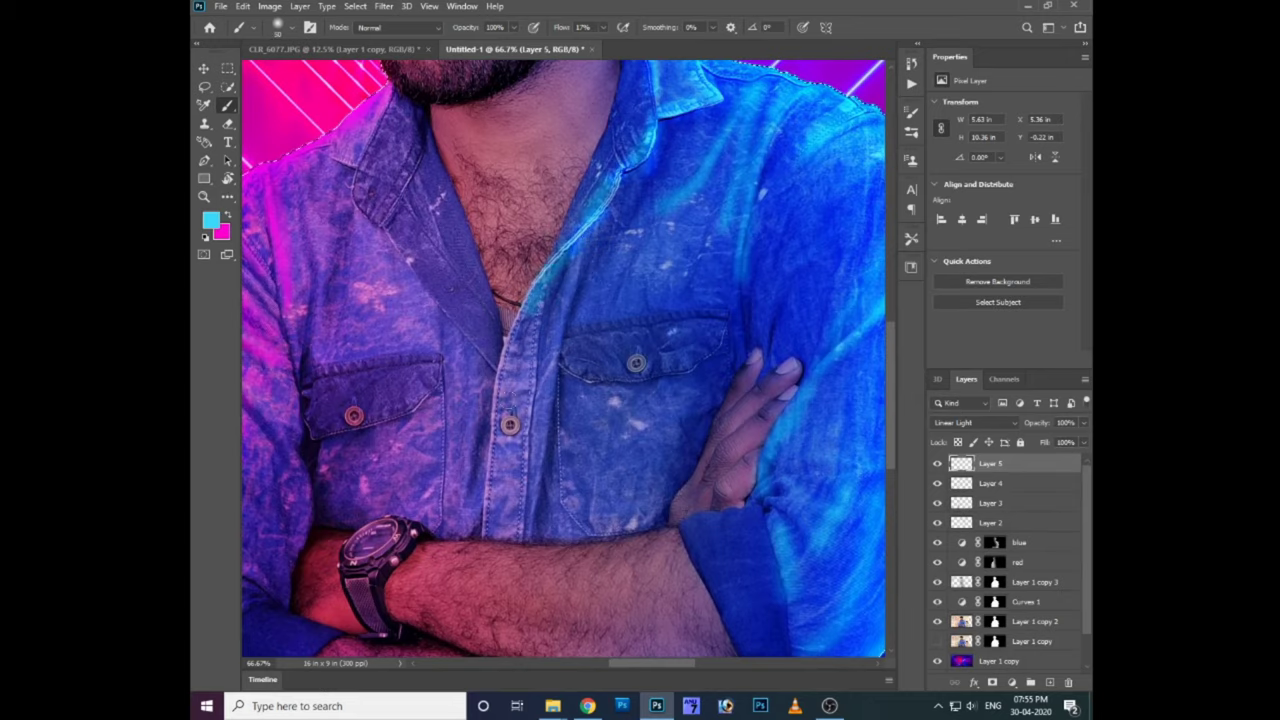
scroll(592, 389, down, 3)
scroll(592, 389, down, 2)
scroll(592, 389, up, 2)
scroll(592, 389, up, 2)
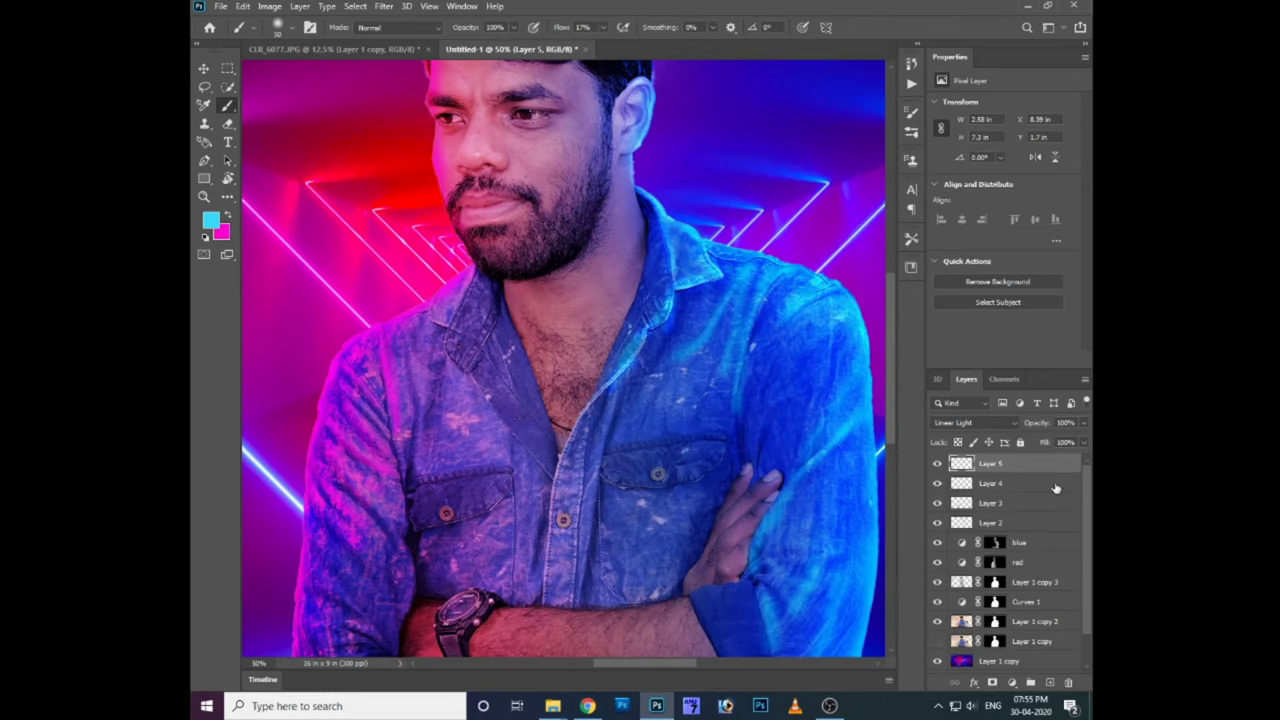
click(1055, 487)
click(229, 216)
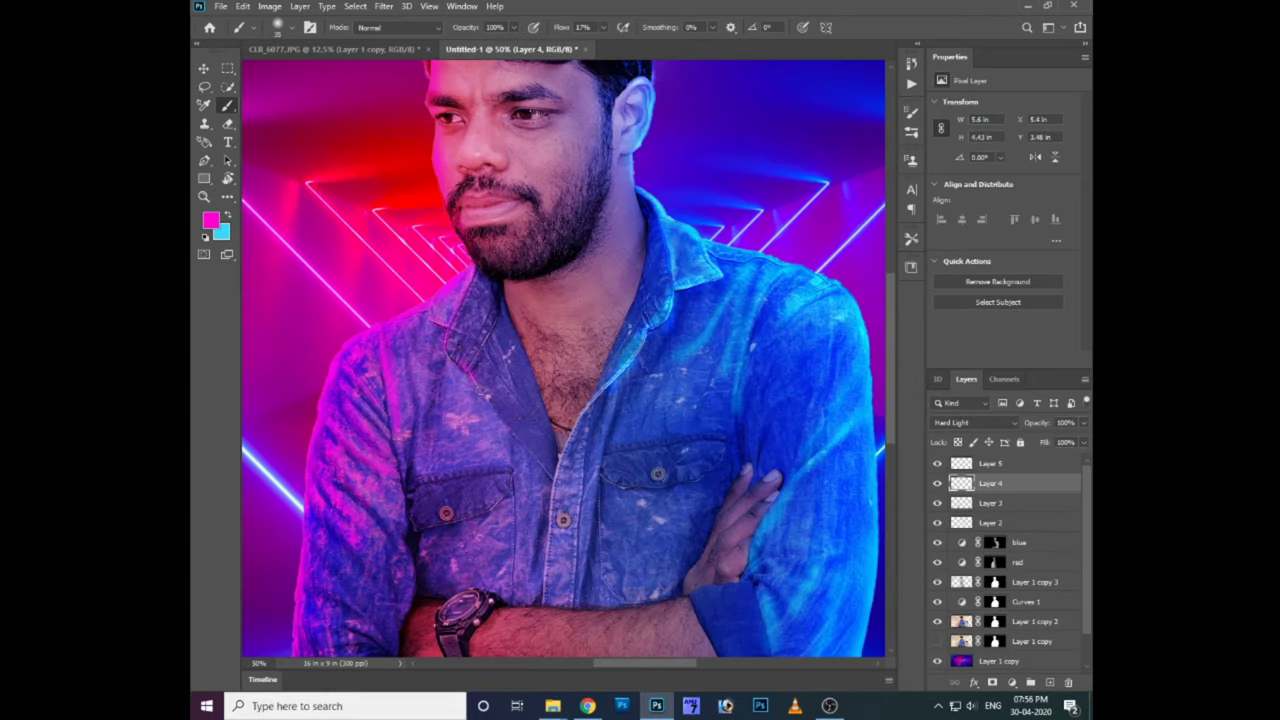
Step: Select Layer 5 and switch the foreground painting colour to vivid blue 0084ff
scroll(515, 432, up, 1)
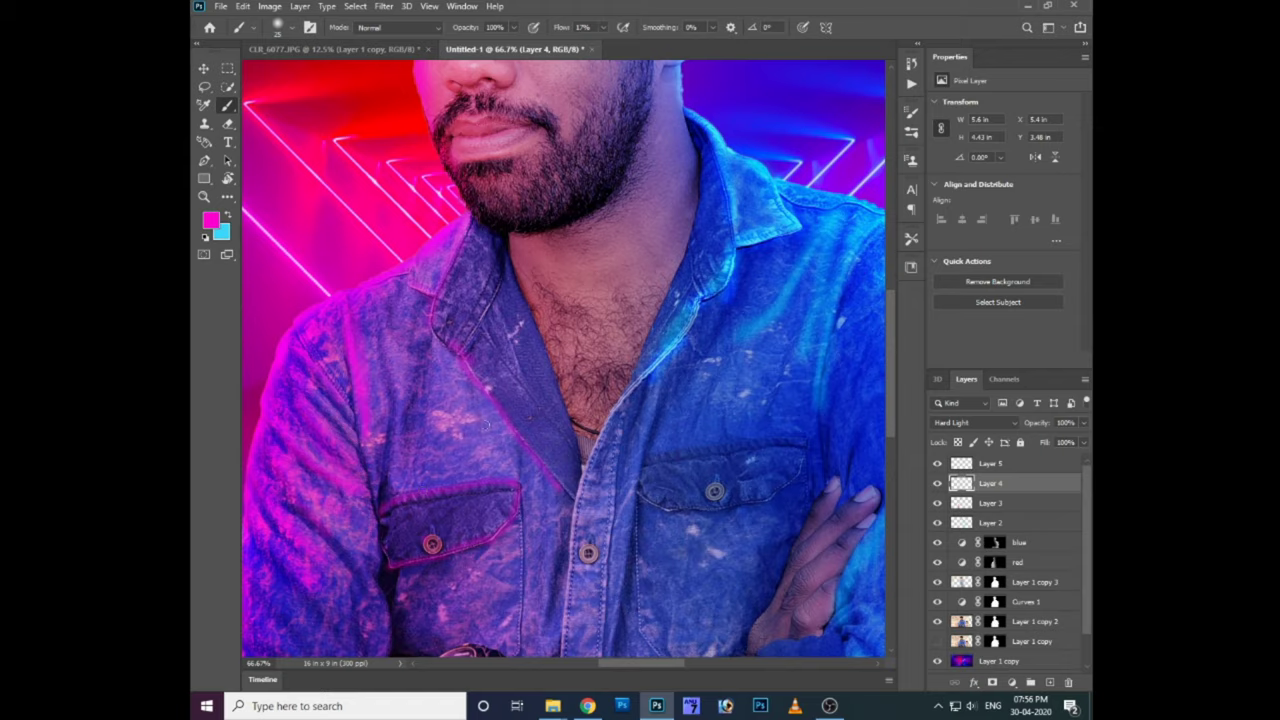
drag(487, 425, 608, 250)
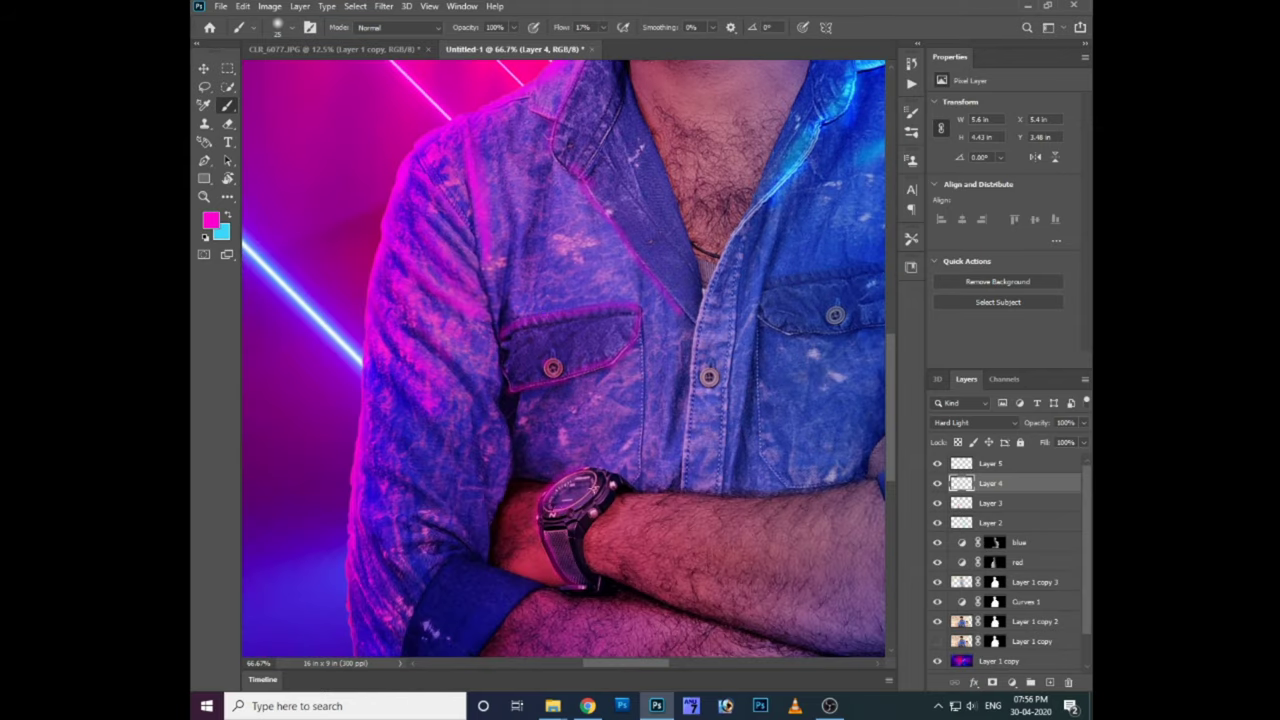
drag(570, 518, 552, 454)
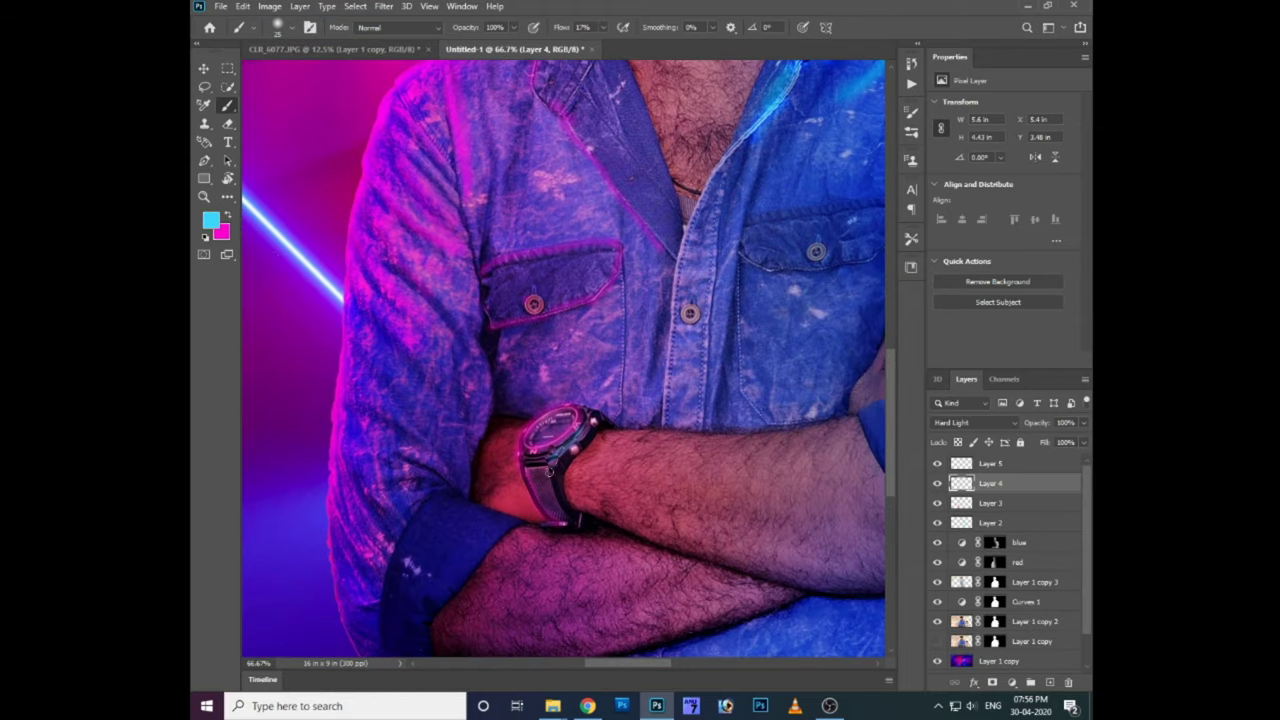
key(ctrl+minus)
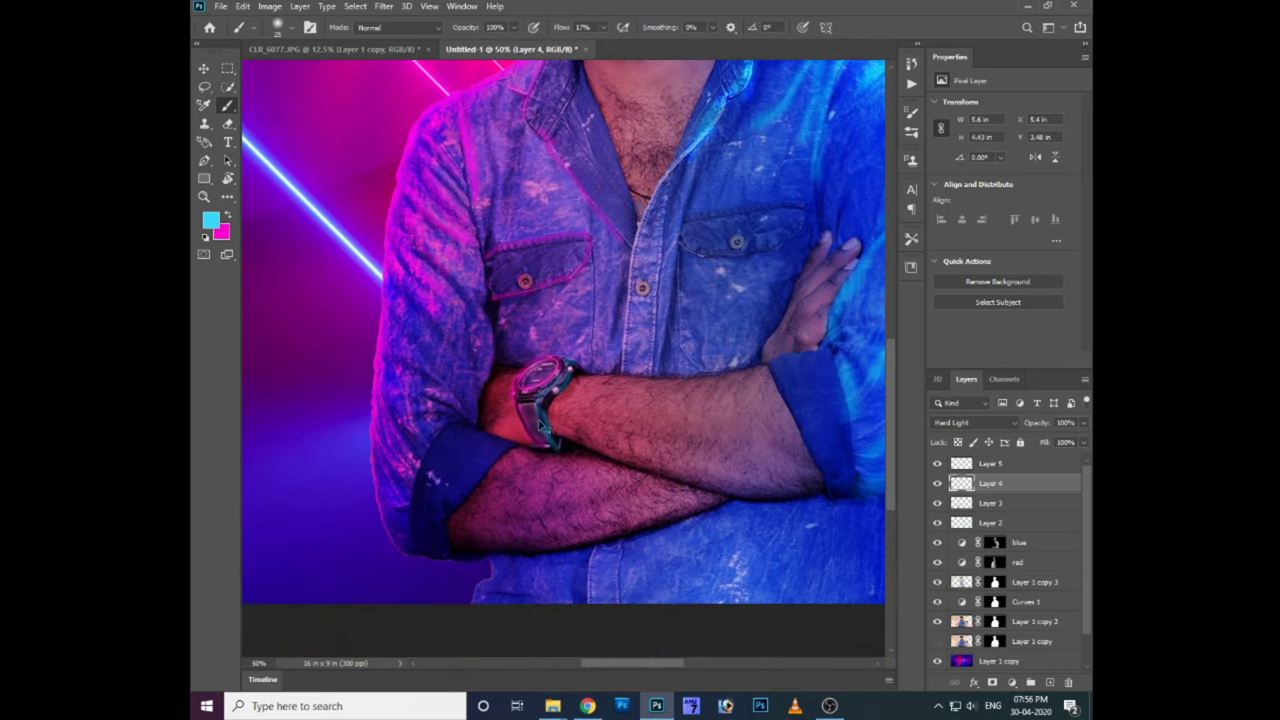
click(976, 466)
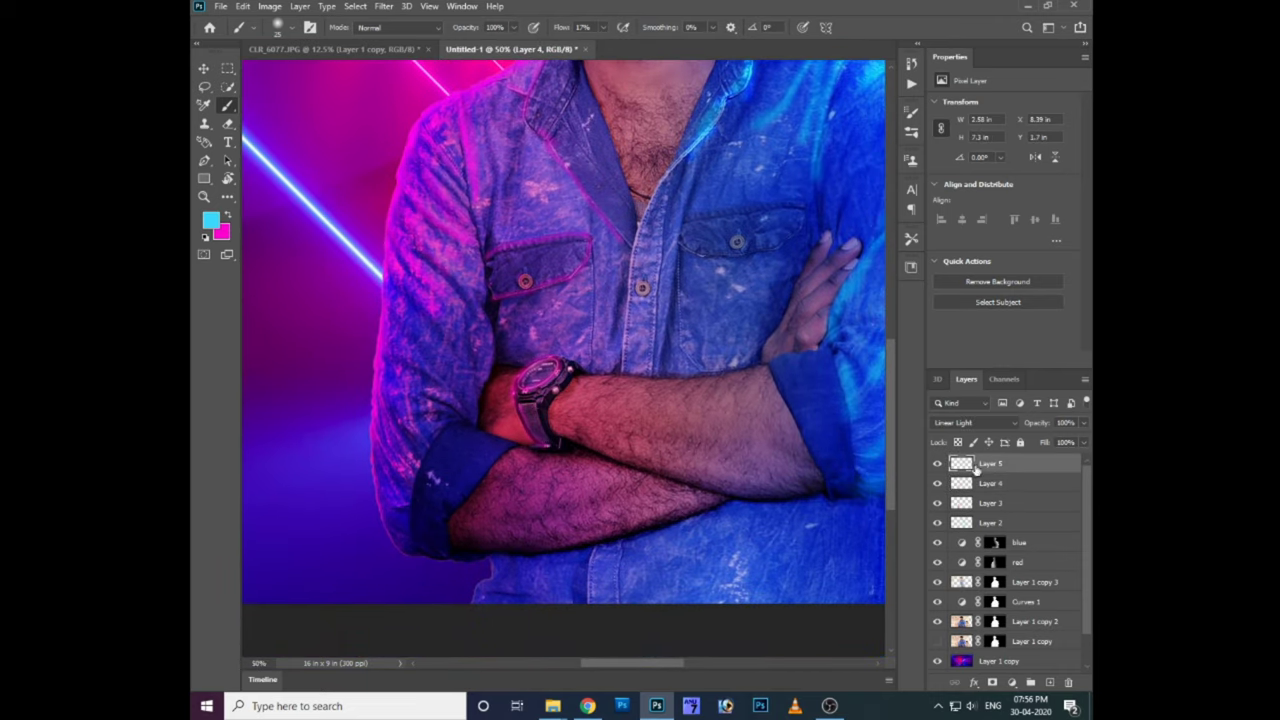
click(210, 220)
click(676, 502)
click(680, 520)
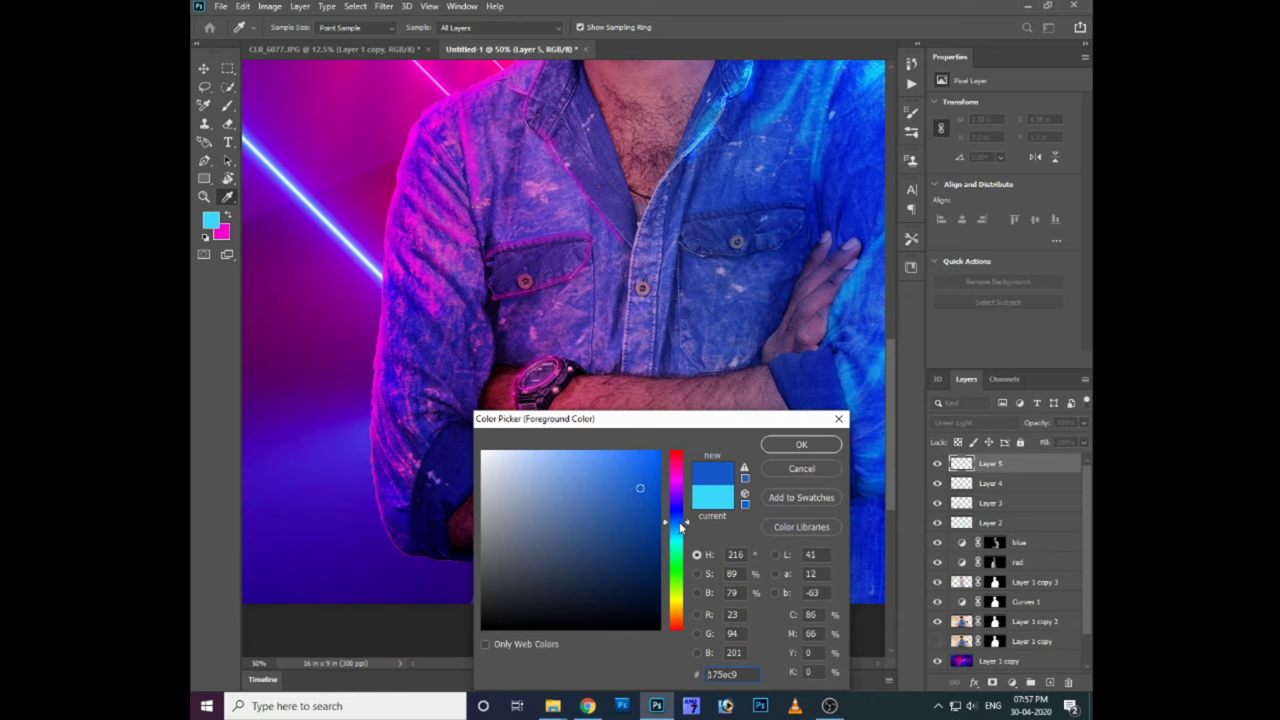
key(Return)
key(b)
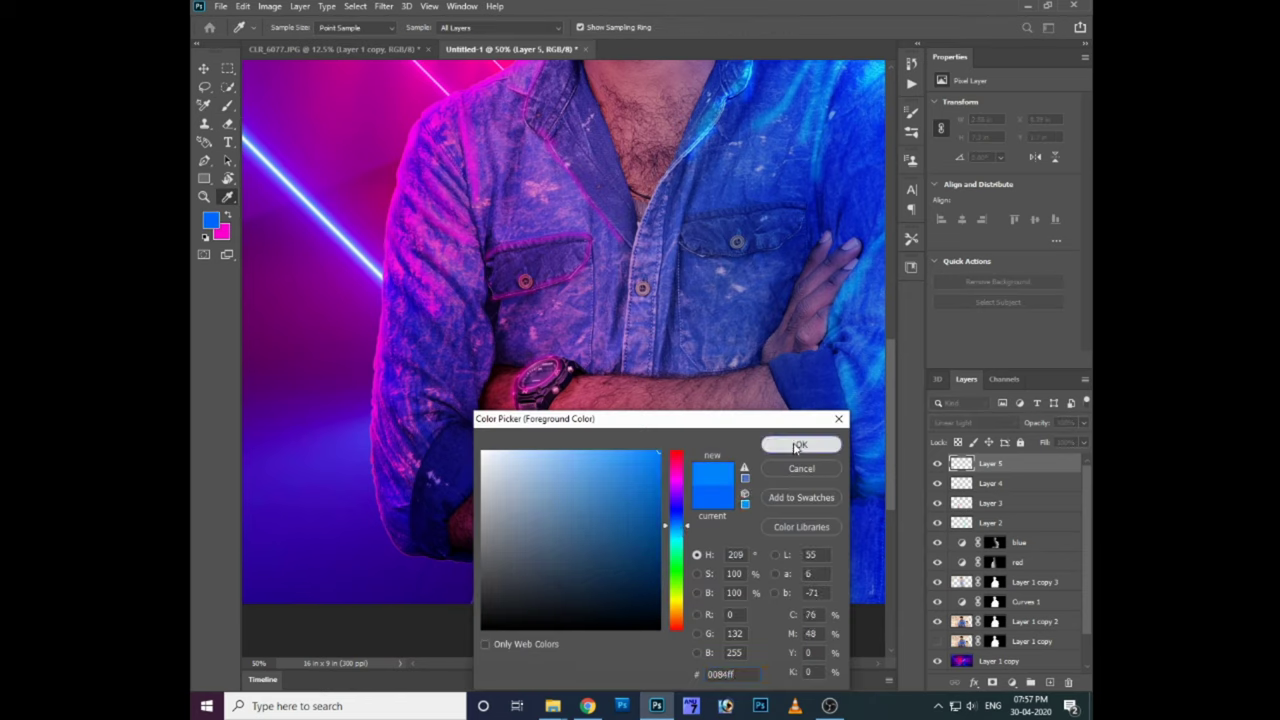
key(ctrl+minus)
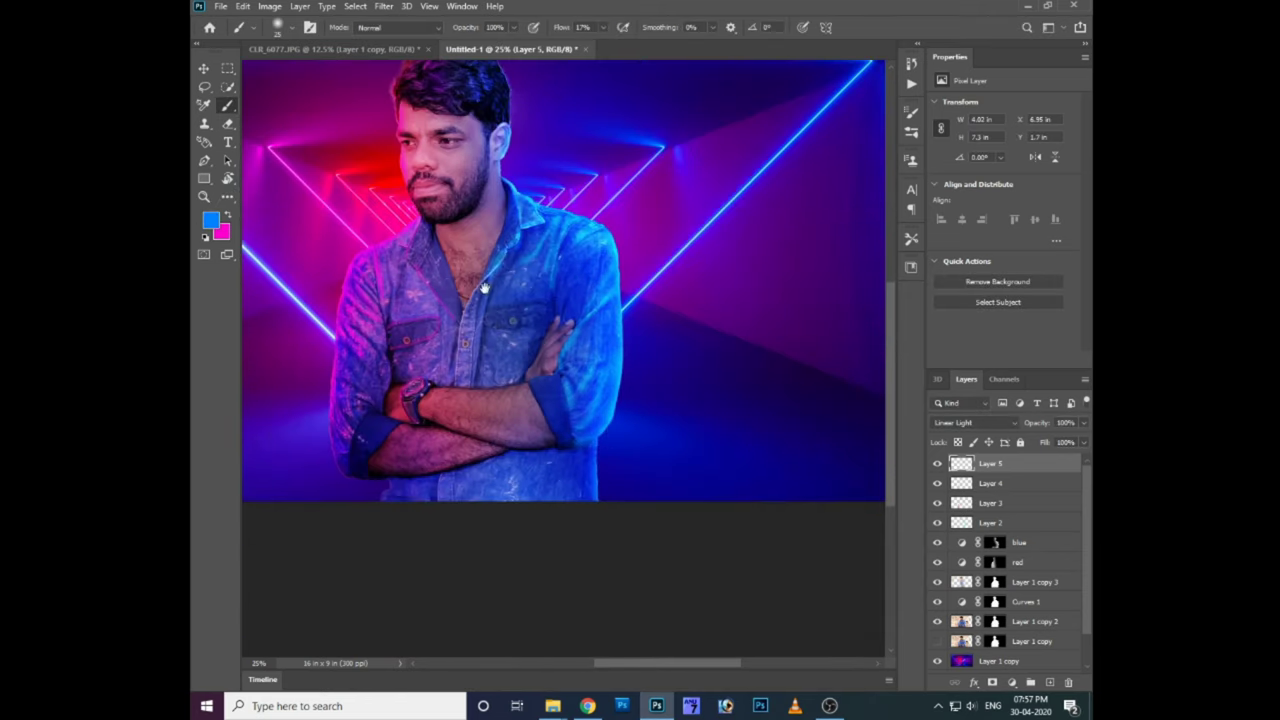
key(ctrl+plus)
Step: Brighten Layer 1 copy 2 by lifting its Curves
click(937, 641)
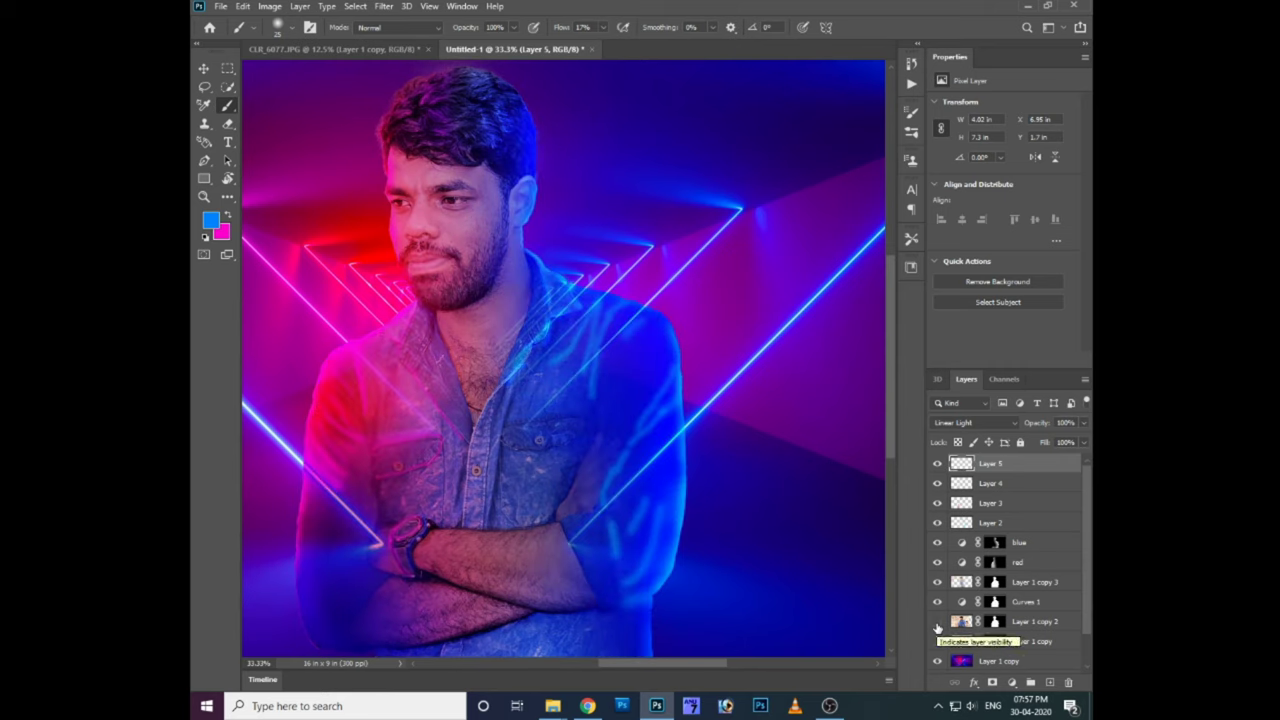
click(937, 621)
click(1035, 621)
key(ctrl+m)
drag(755, 445, 755, 411)
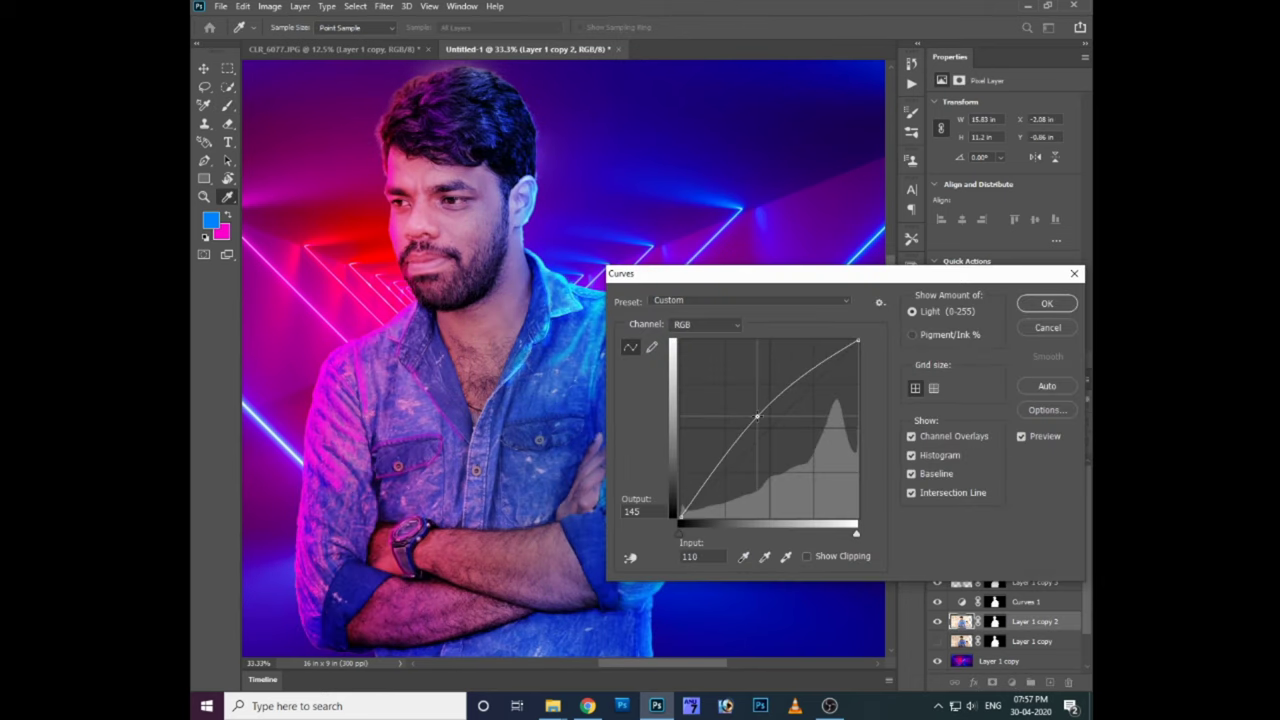
key(Return)
key(b)
Step: Brighten Layer 1 copy 3 by raising the Curves midtones
click(937, 582)
click(1035, 582)
key(ctrl+m)
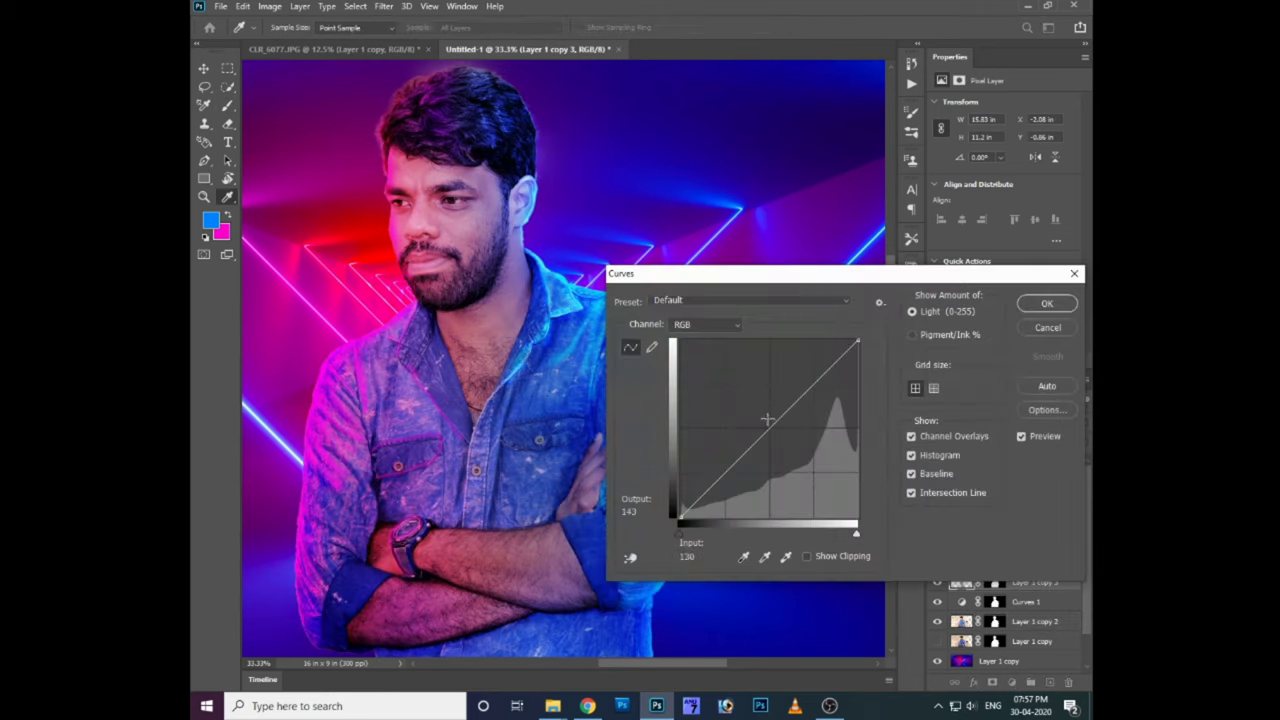
drag(757, 440, 757, 418)
key(Return)
Step: Add an empty Layer 6 above Layer 1 copy 3
scroll(620, 313, up, 2)
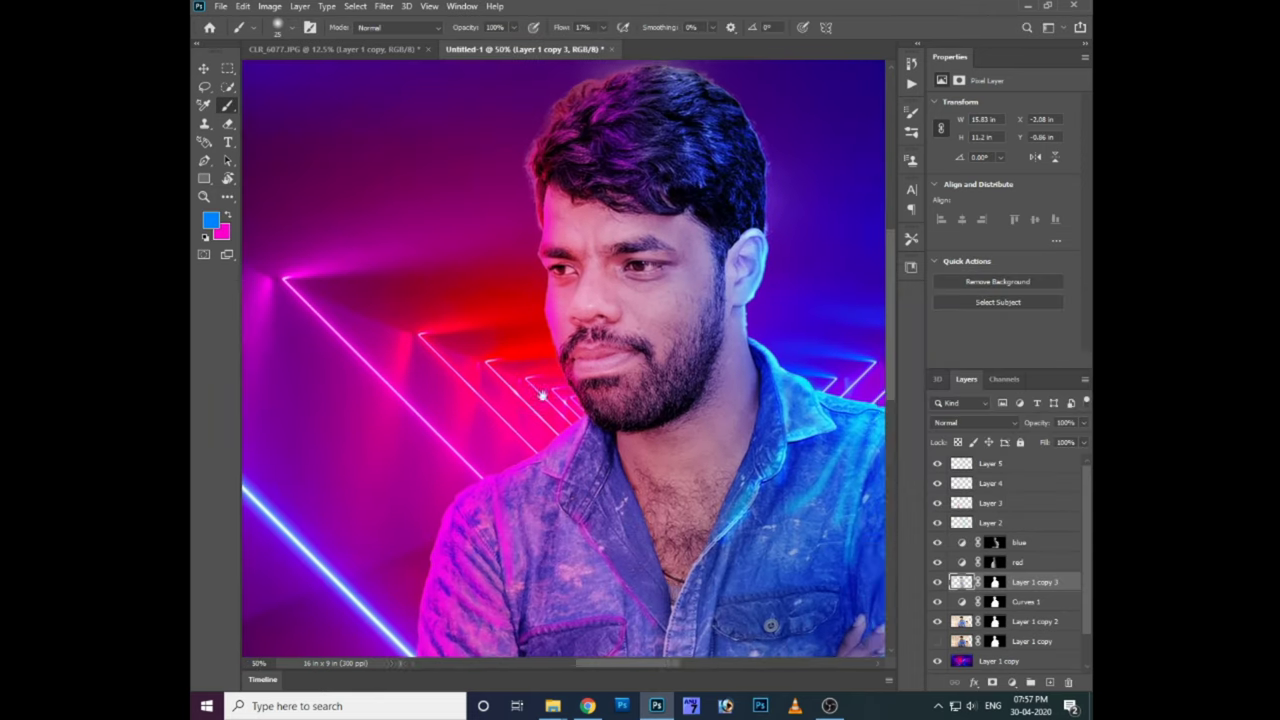
scroll(660, 340, up, 1)
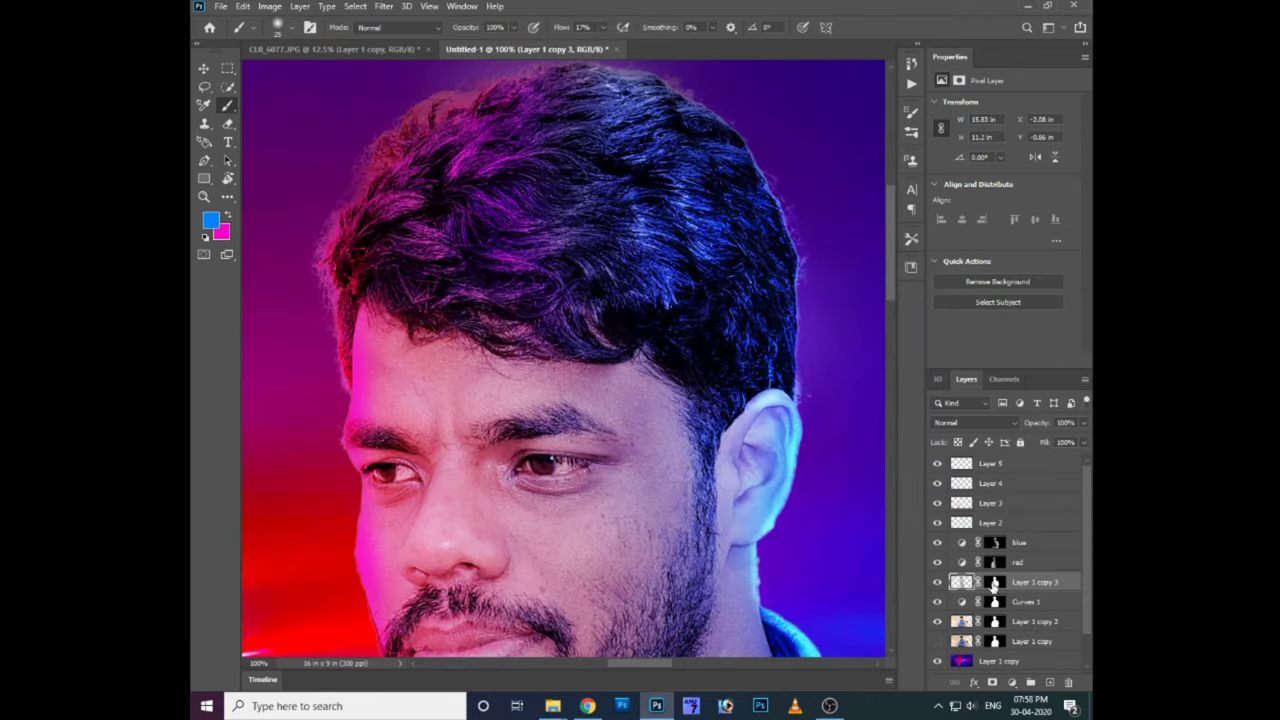
key(ctrl+shift+alt+n)
scroll(623, 343, up, 2)
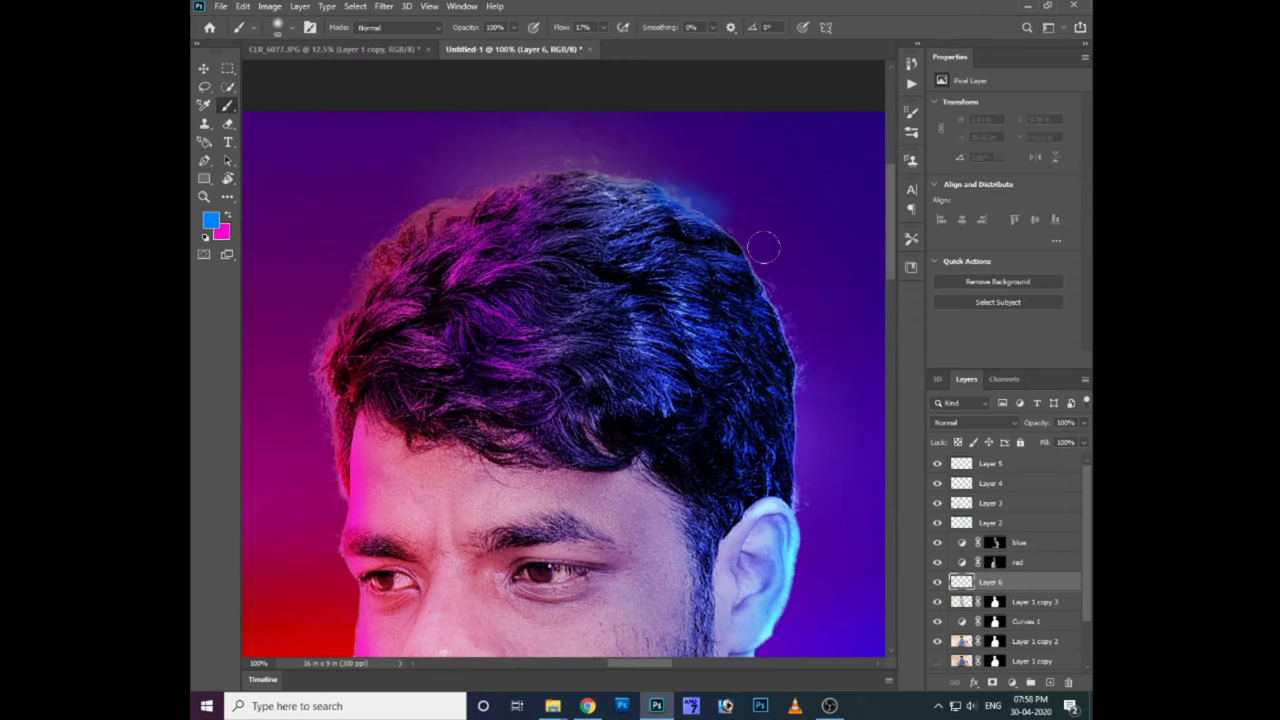
Step: Paint blue glow on the hair's right edge and magenta on the left side
drag(668, 200, 803, 488)
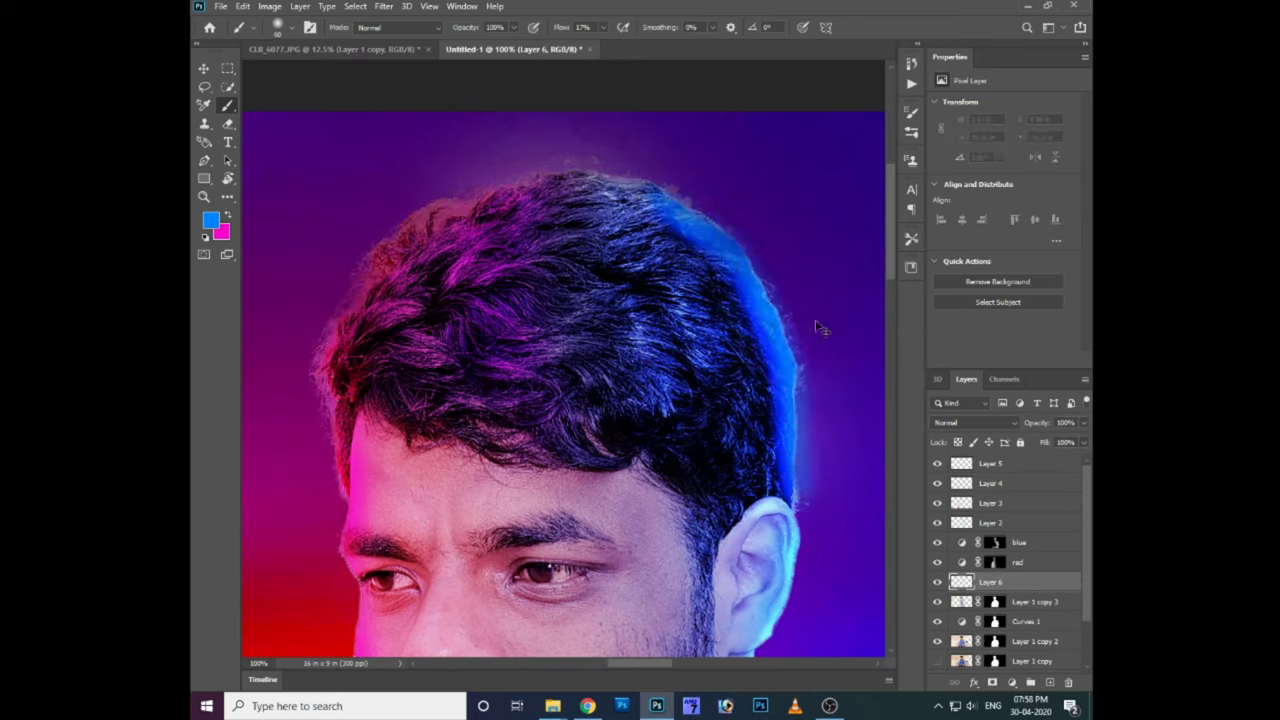
key(ctrl+z)
drag(700, 225, 776, 487)
drag(785, 316, 643, 178)
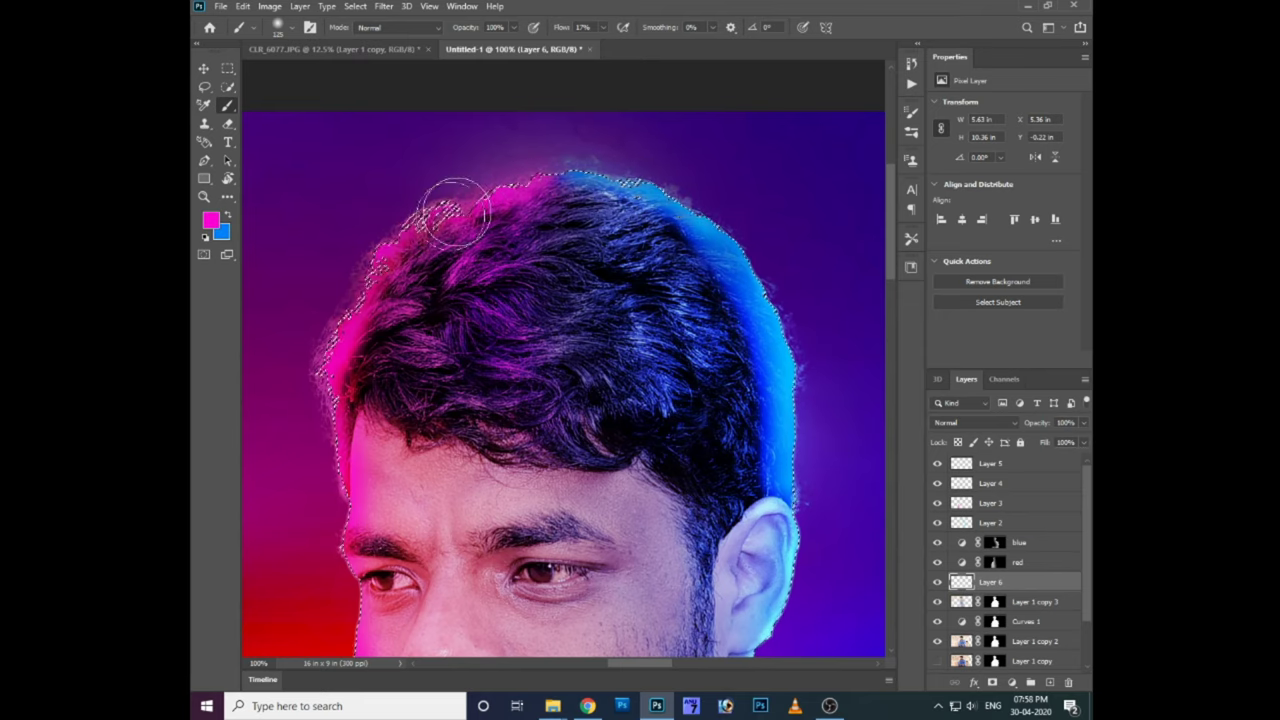
drag(443, 200, 360, 420)
mouse_move(520, 200)
mouse_down()
mouse_move(637, 250)
mouse_move(697, 300)
mouse_move(675, 262)
mouse_up()
key(ctrl+z)
key(ctrl+z)
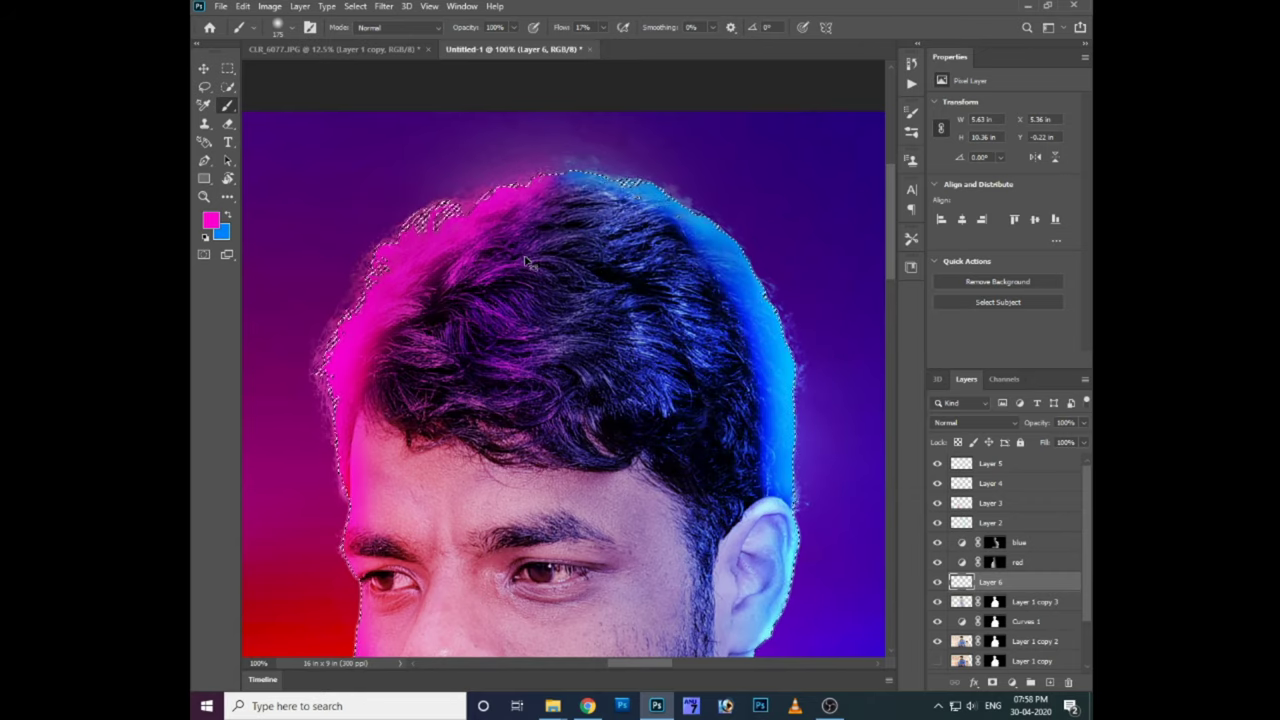
key(ctrl+z)
key(ctrl+z)
Step: Set Layer 6 to Color, duplicate it, and set the copy to Hard Light
click(962, 427)
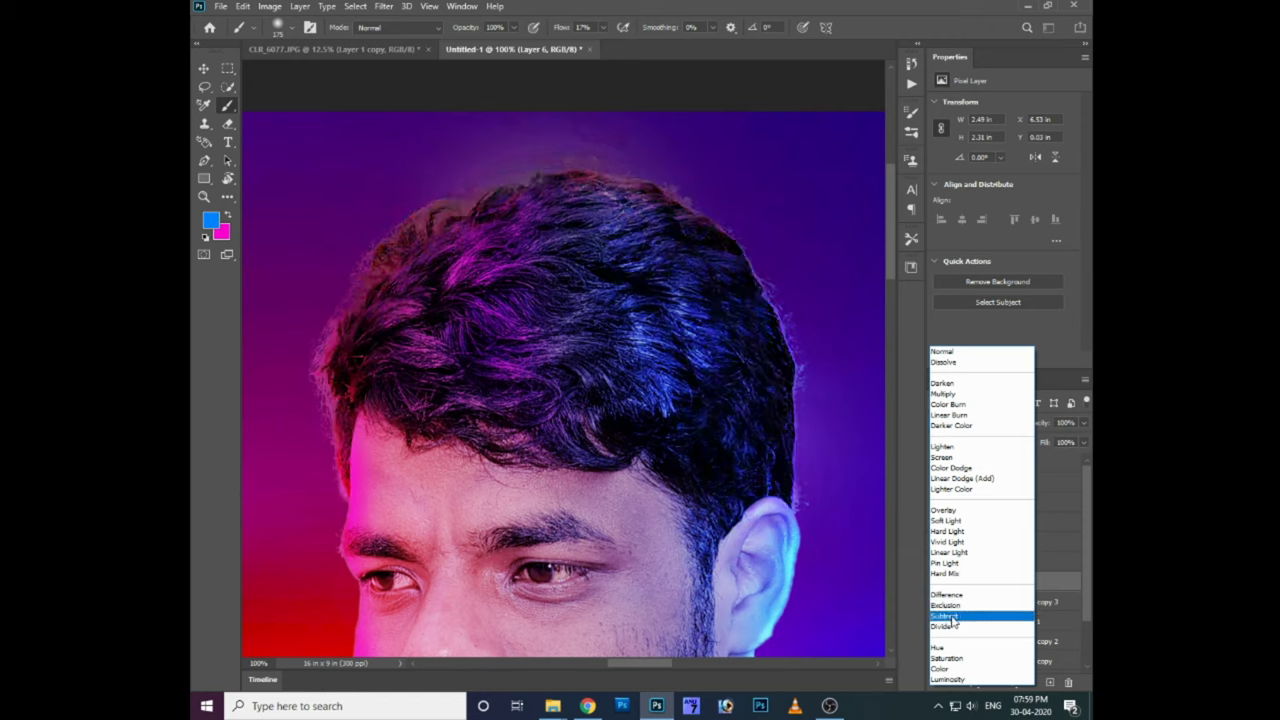
click(947, 669)
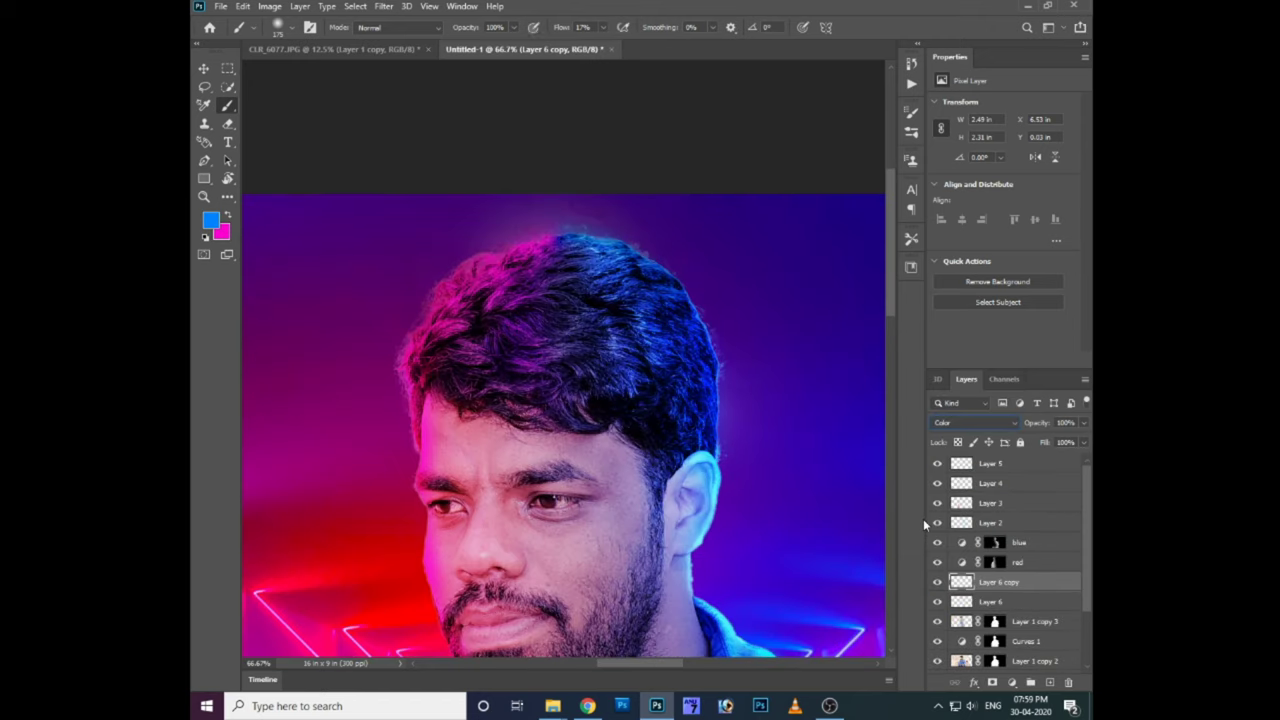
key(ctrl+j)
click(975, 422)
click(950, 565)
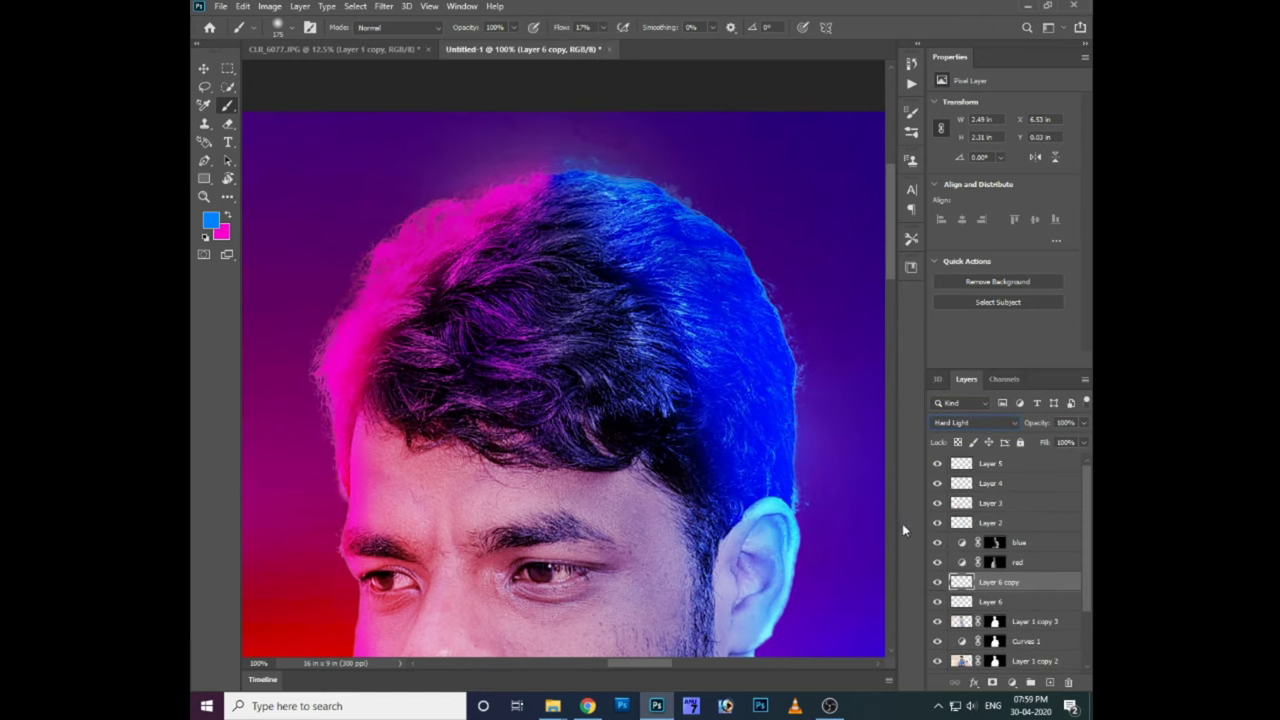
Step: Erase excess blue and pink tint on the hair with a smaller eraser, then set Screen blend
key(bracketleft)
key(bracketleft)
key(bracketleft)
mouse_move(643, 234)
mouse_down()
mouse_move(634, 251)
mouse_move(719, 369)
mouse_up()
mouse_move(648, 245)
mouse_down()
mouse_move(443, 343)
mouse_move(455, 267)
mouse_up()
key(ctrl+minus)
key(ctrl+minus)
key(ctrl+minus)
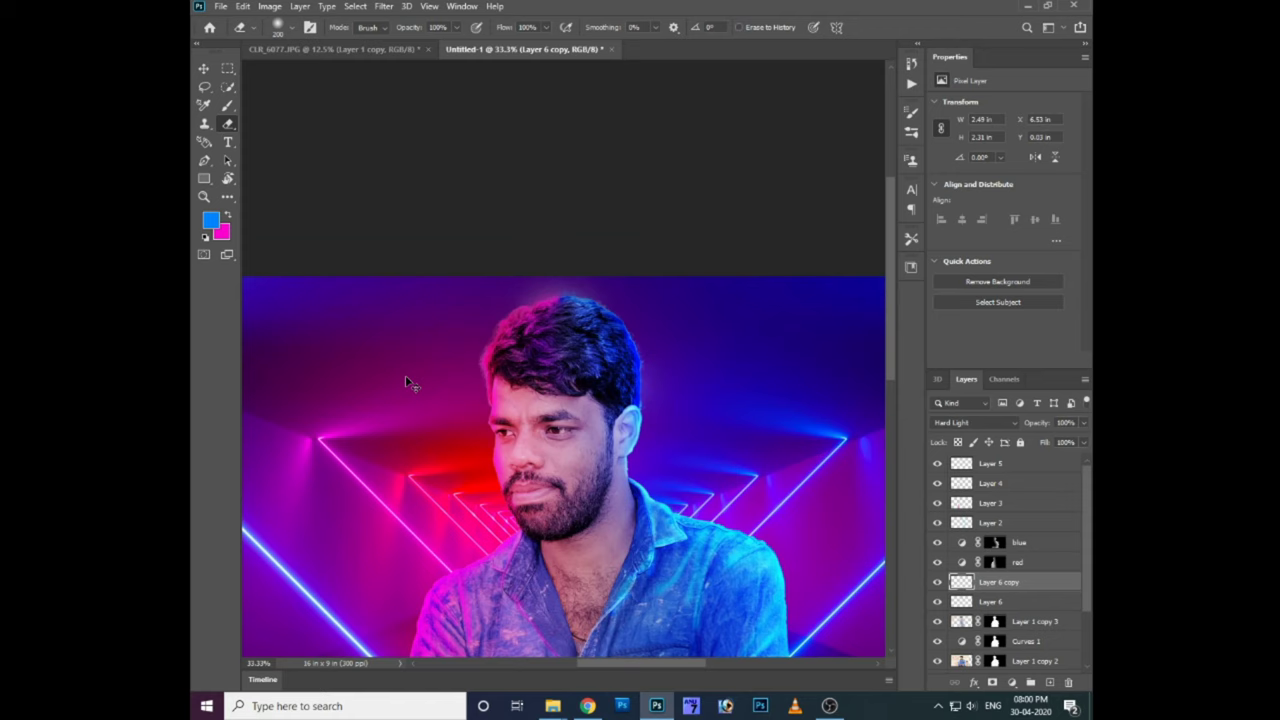
click(975, 422)
click(948, 462)
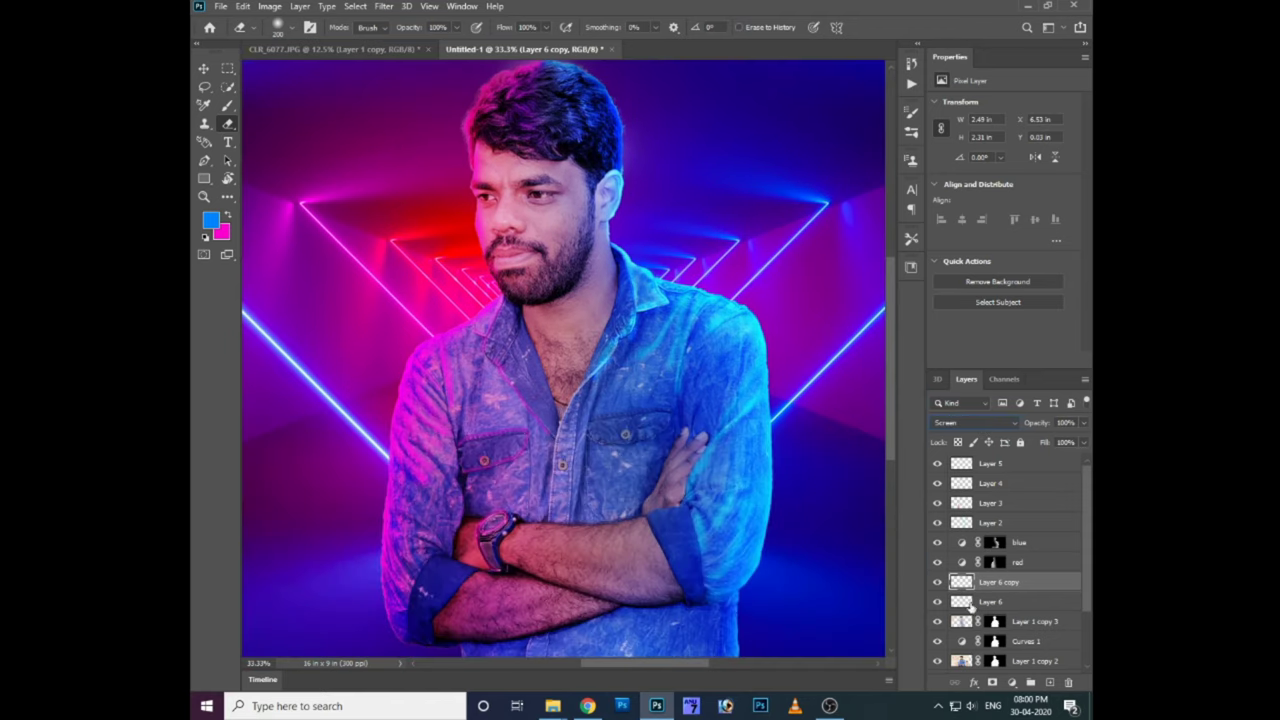
Step: Darken the man slightly with a lowered Curves adjustment
key(ctrl+m)
drag(776, 434, 788, 448)
key(Return)
key(e)
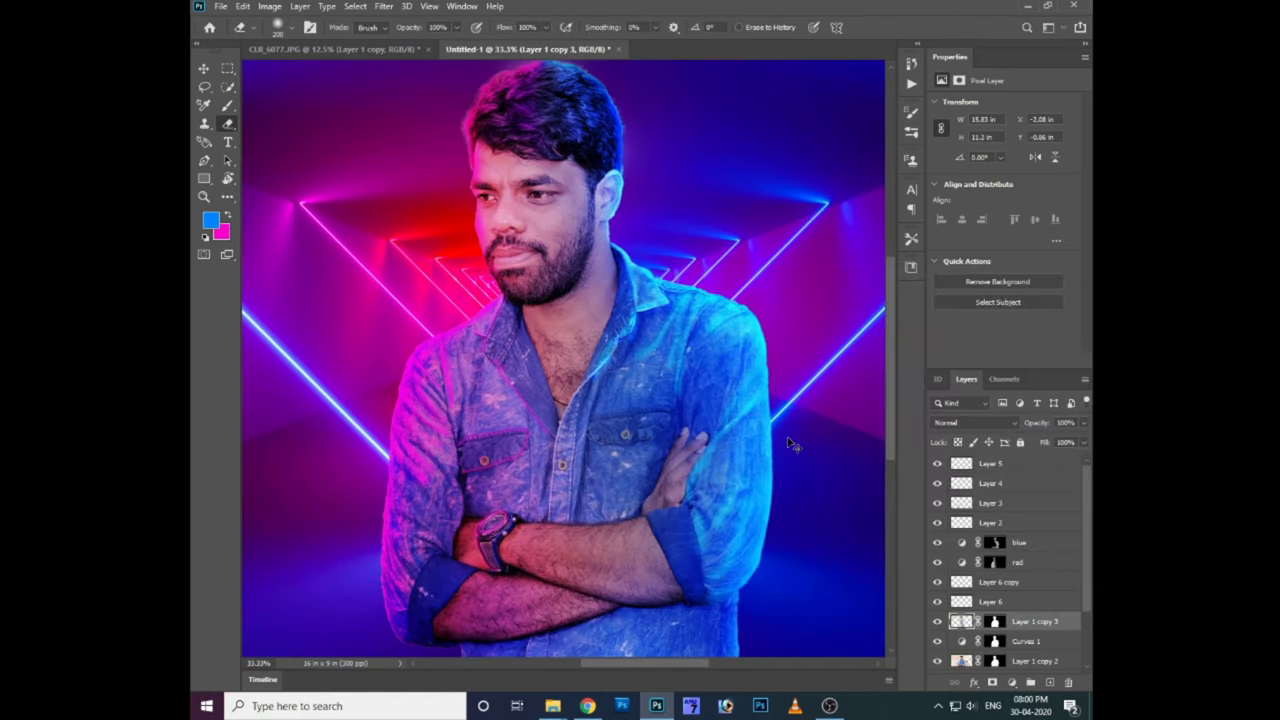
key(ctrl+0)
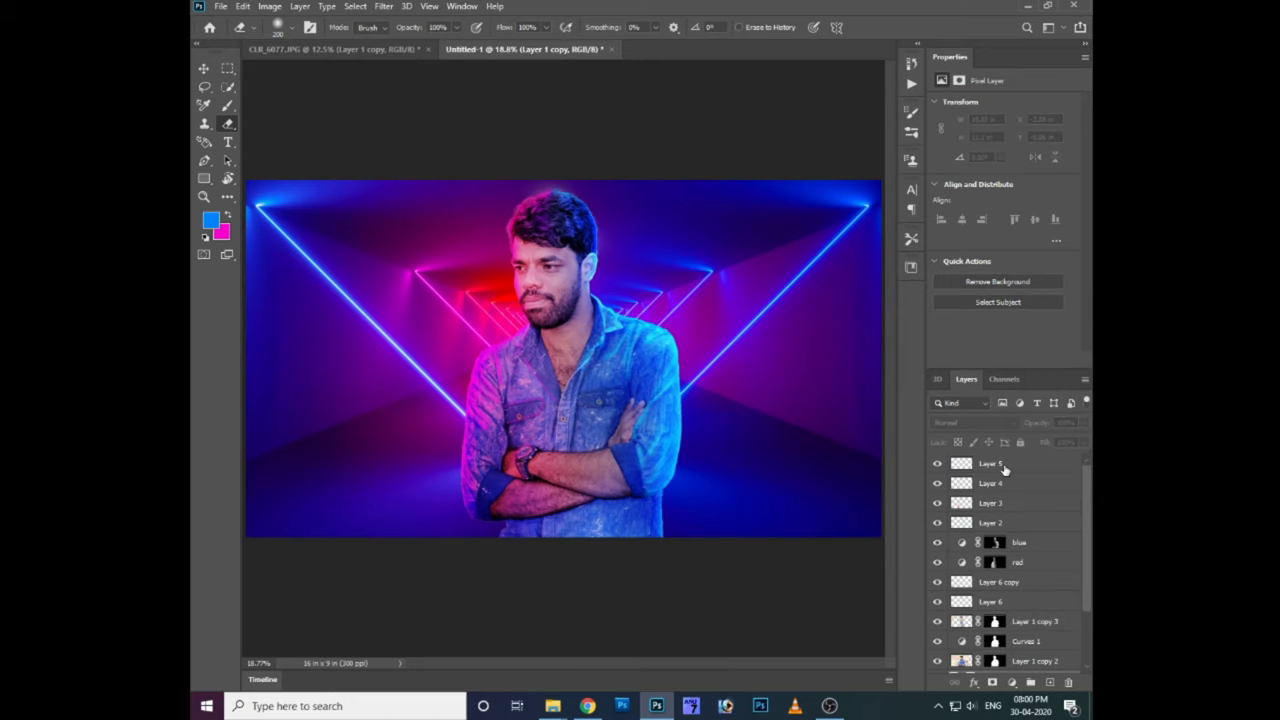
Step: Scale up and reposition the man with Layer 5 down to Layer 1 copy 3
shift+click(1005, 470)
key(ctrl+minus)
key(ctrl+t)
drag(715, 513, 749, 543)
drag(645, 395, 635, 423)
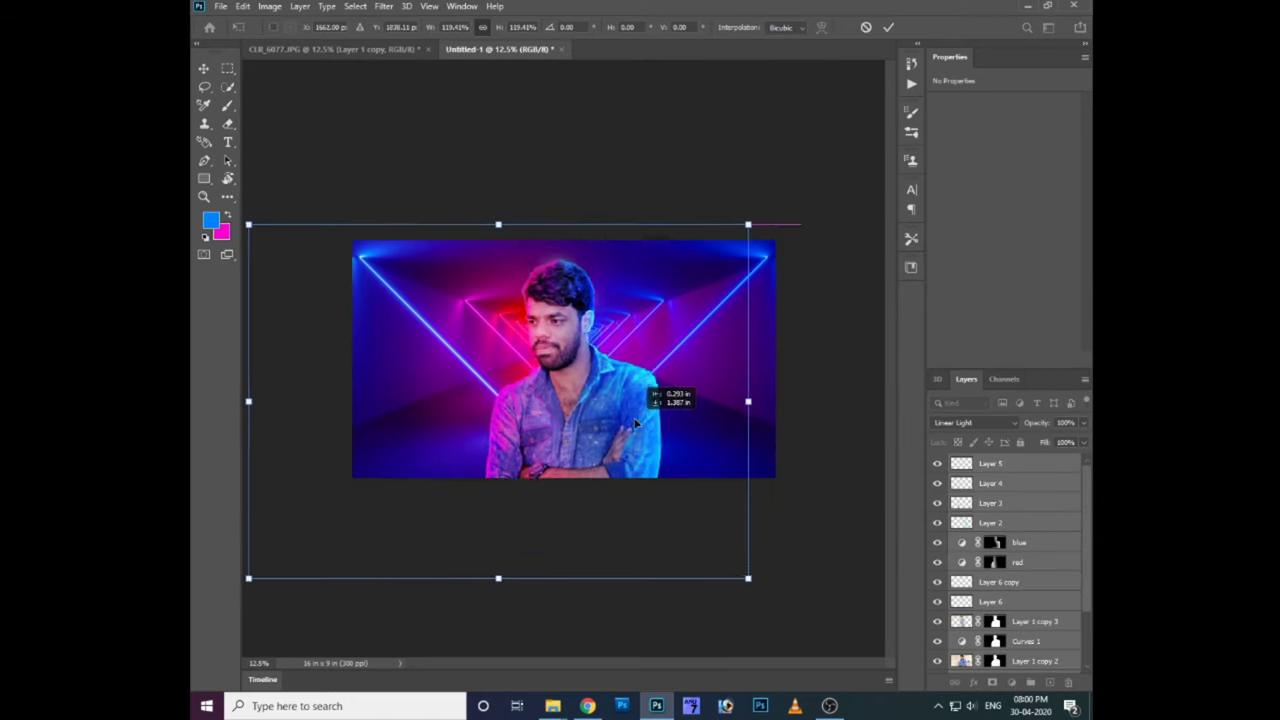
drag(746, 219, 715, 240)
drag(618, 341, 640, 326)
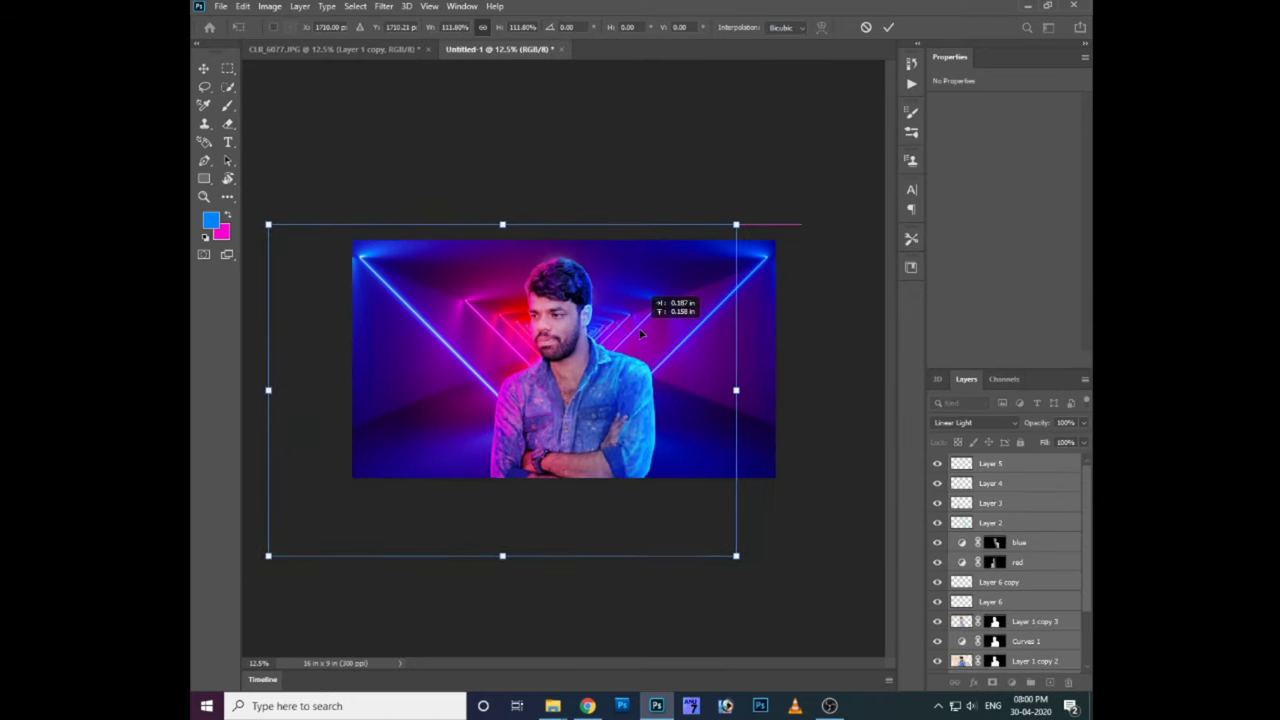
key(Return)
key(e)
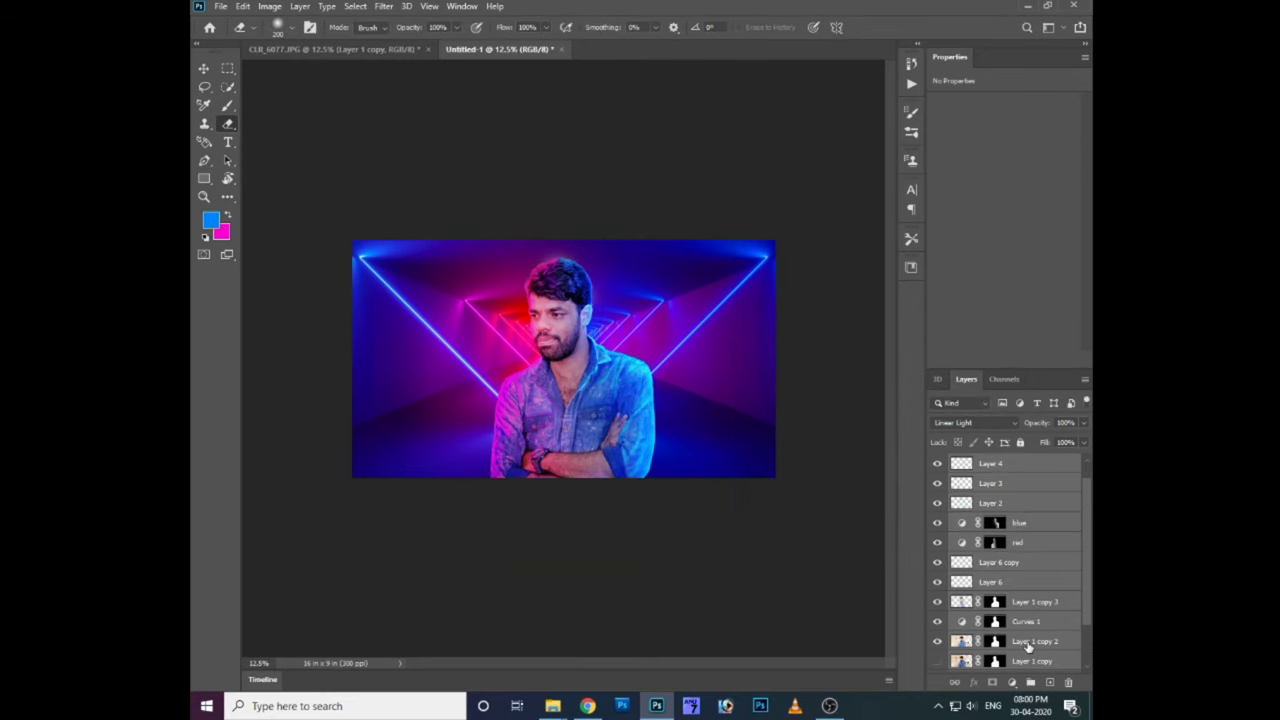
Step: Duplicate the selected man layers, merge them into one copy, and hide the originals
scroll(1029, 646, down, 1)
right_click(1029, 646)
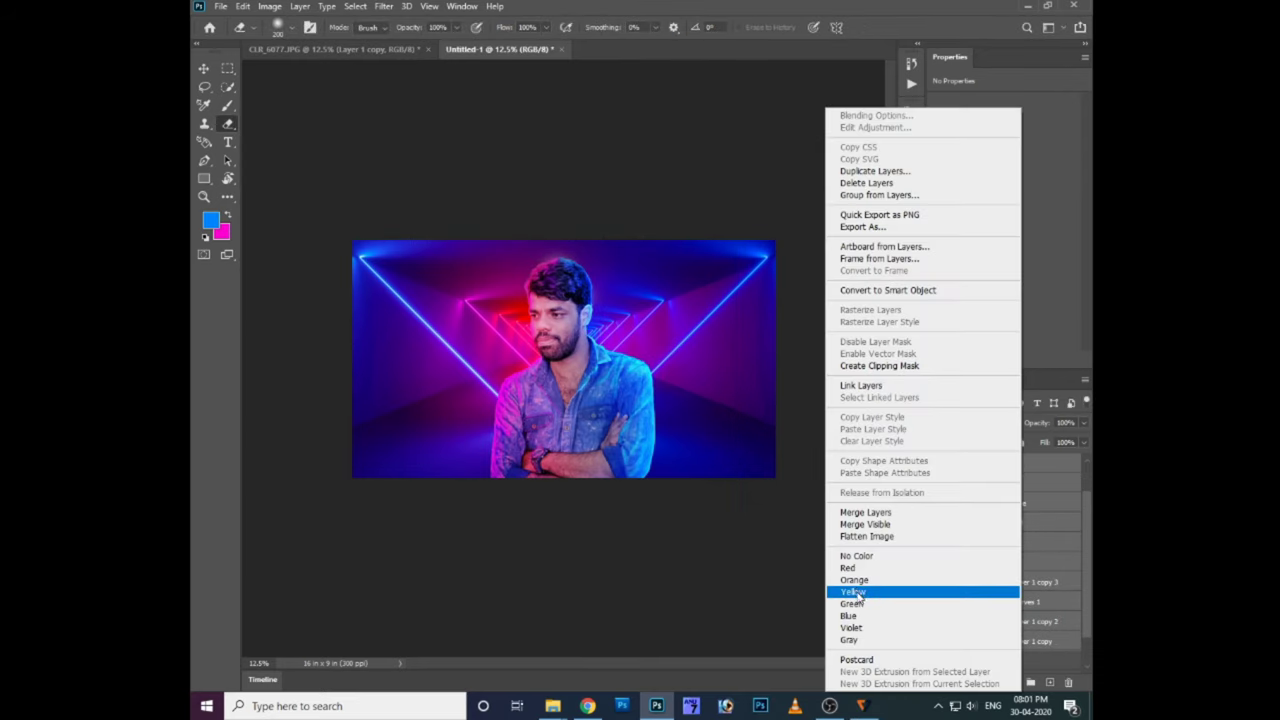
click(875, 171)
key(Return)
right_click(997, 470)
click(840, 507)
drag(937, 483, 938, 638)
scroll(938, 638, down, 2)
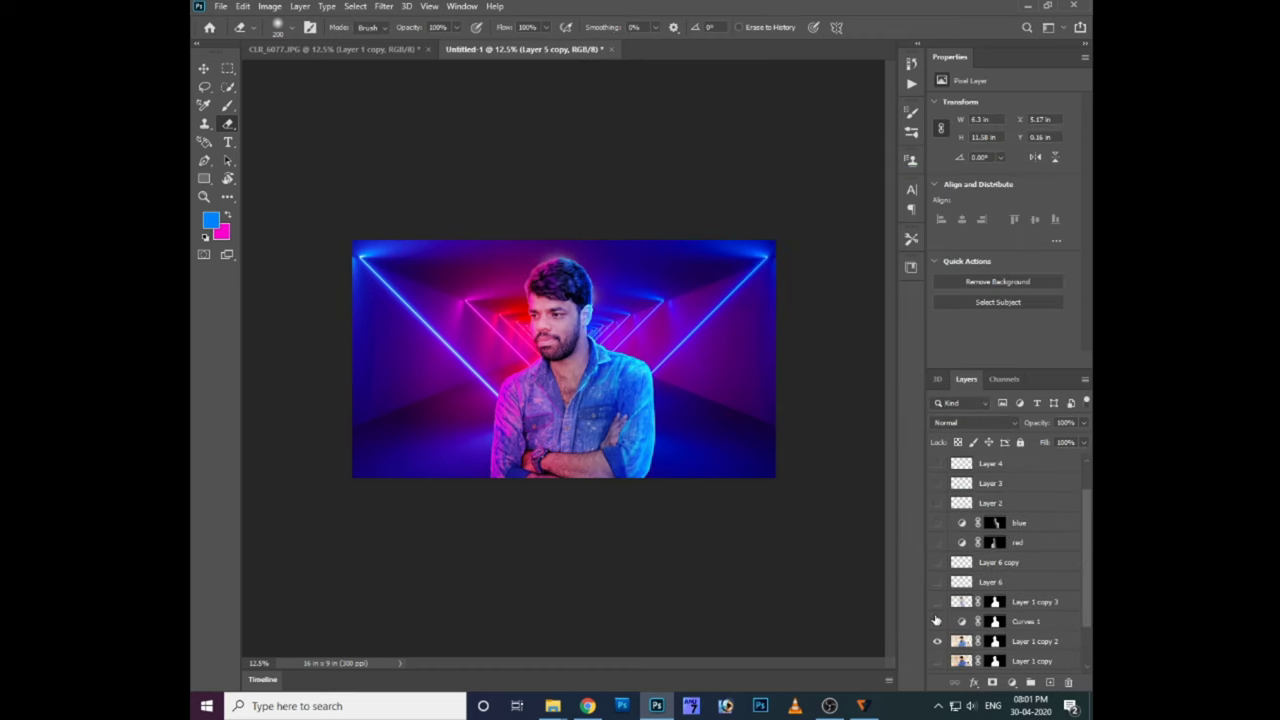
Step: Copy the merged man layer, undo the extra copy, and check Layer 5 copy's visibility
key(ctrl+j)
key(ctrl+plus)
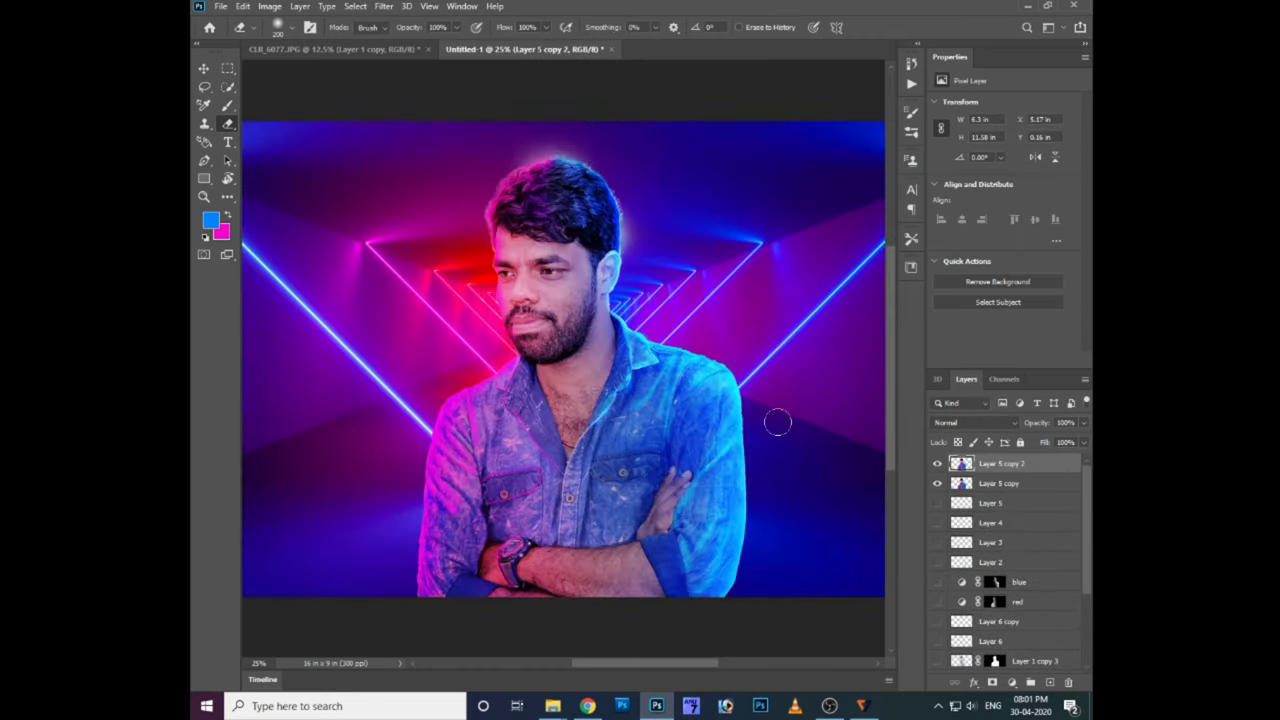
key(ctrl+z)
click(937, 465)
click(937, 465)
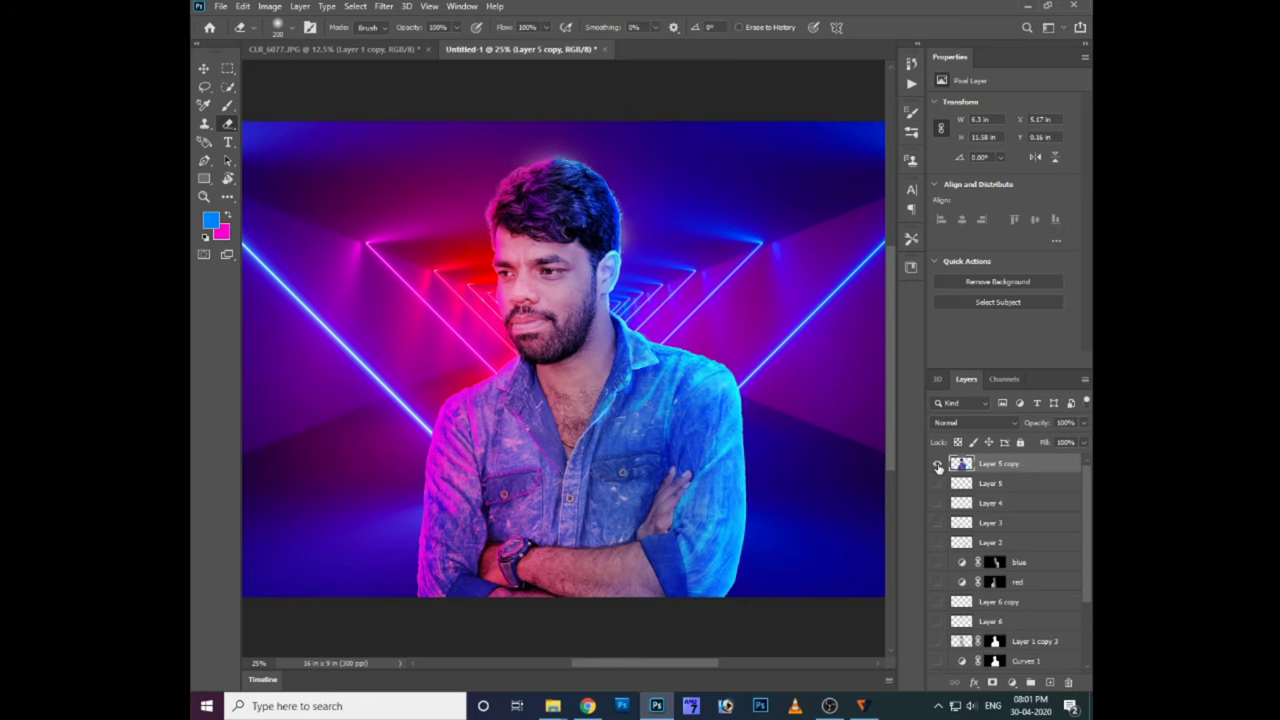
right_click(650, 422)
key(Escape)
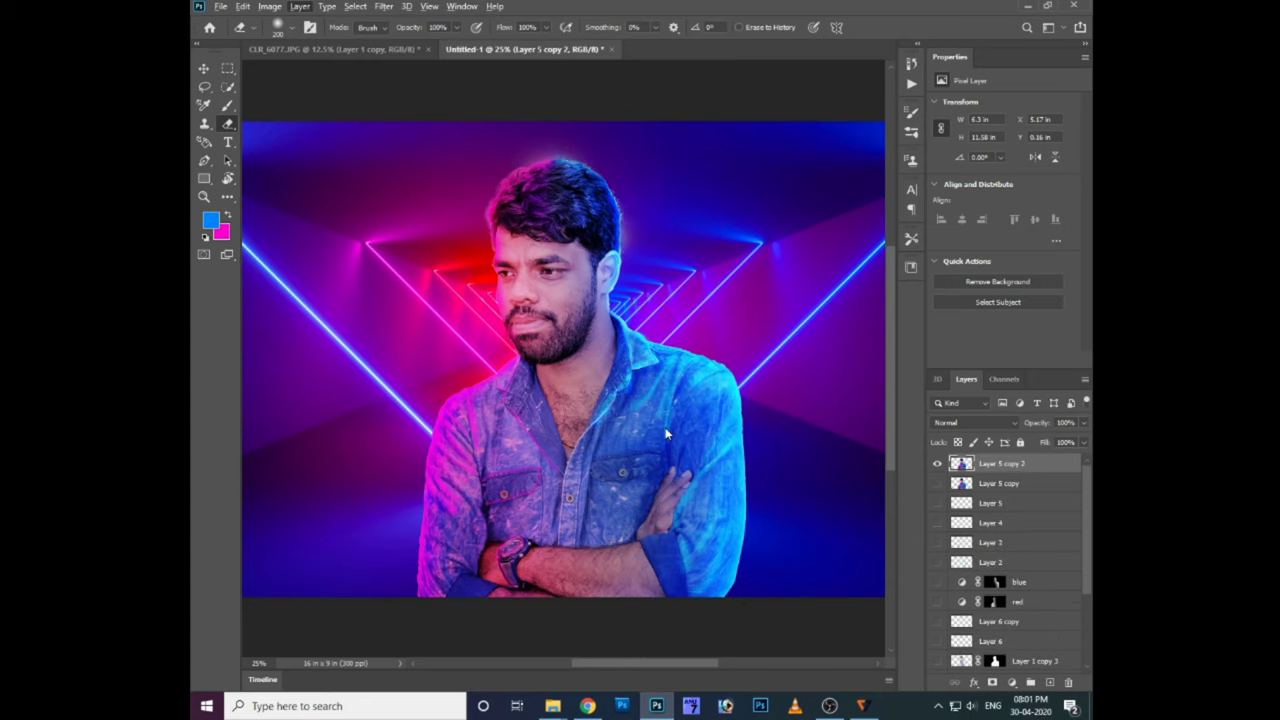
Step: Paint the face, shirt and body back into view through the black mask
key(b)
mouse_move(591, 420)
mouse_down()
mouse_move(550, 272)
mouse_move(580, 240)
mouse_up()
drag(646, 47, 662, 47)
mouse_move(540, 300)
mouse_down()
mouse_move(514, 257)
mouse_move(543, 486)
mouse_move(547, 415)
mouse_up()
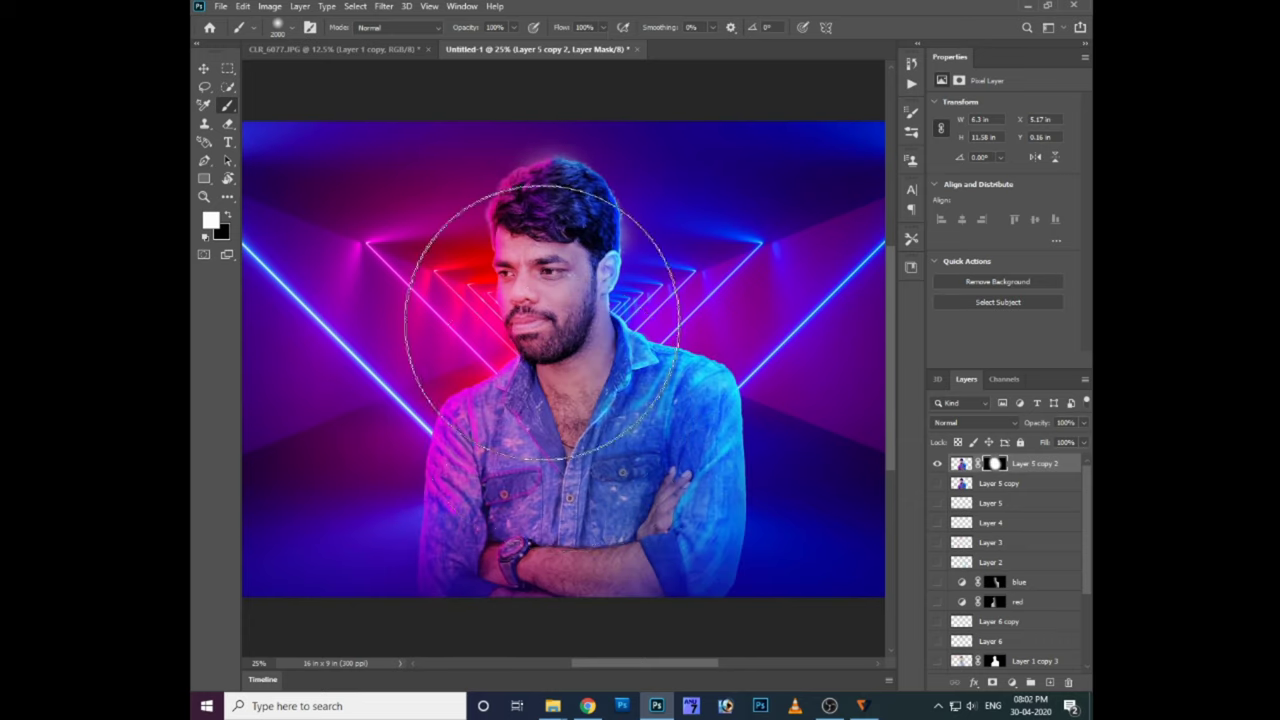
key(e)
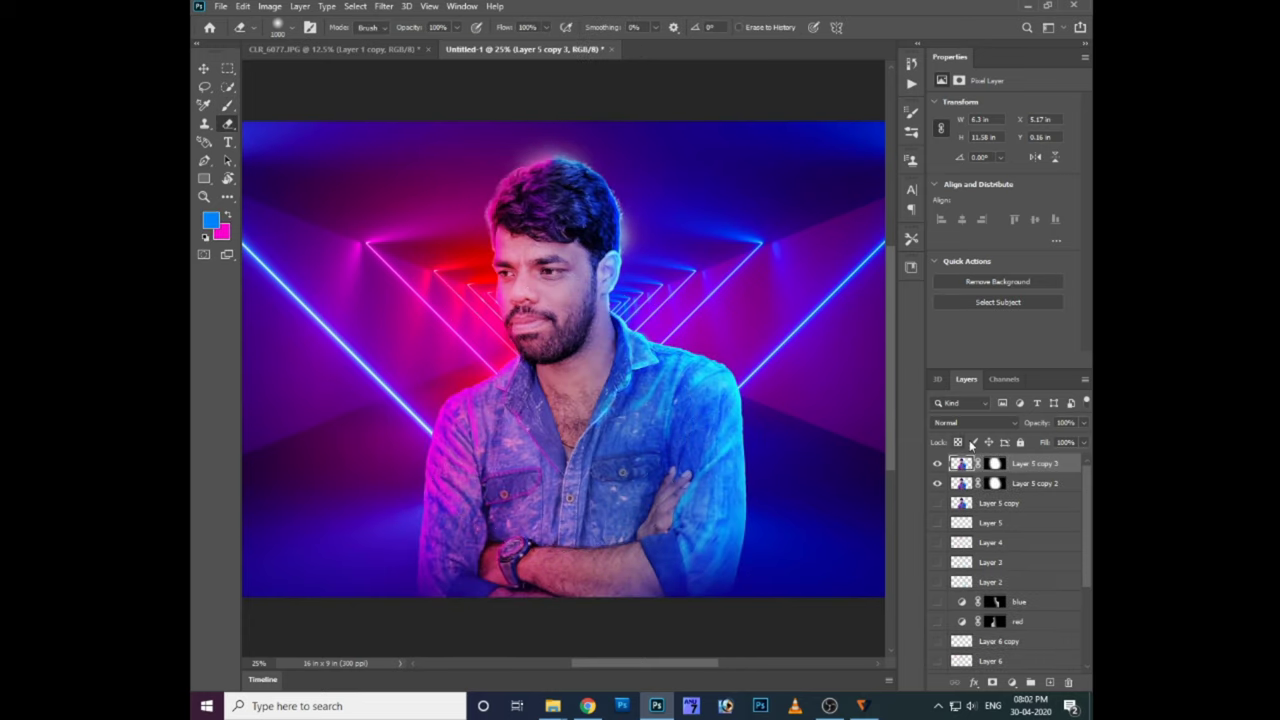
Step: Set Layer 5 copy 3 to Overlay and apply a Curves adjustment to Layer 5 copy 2
click(960, 422)
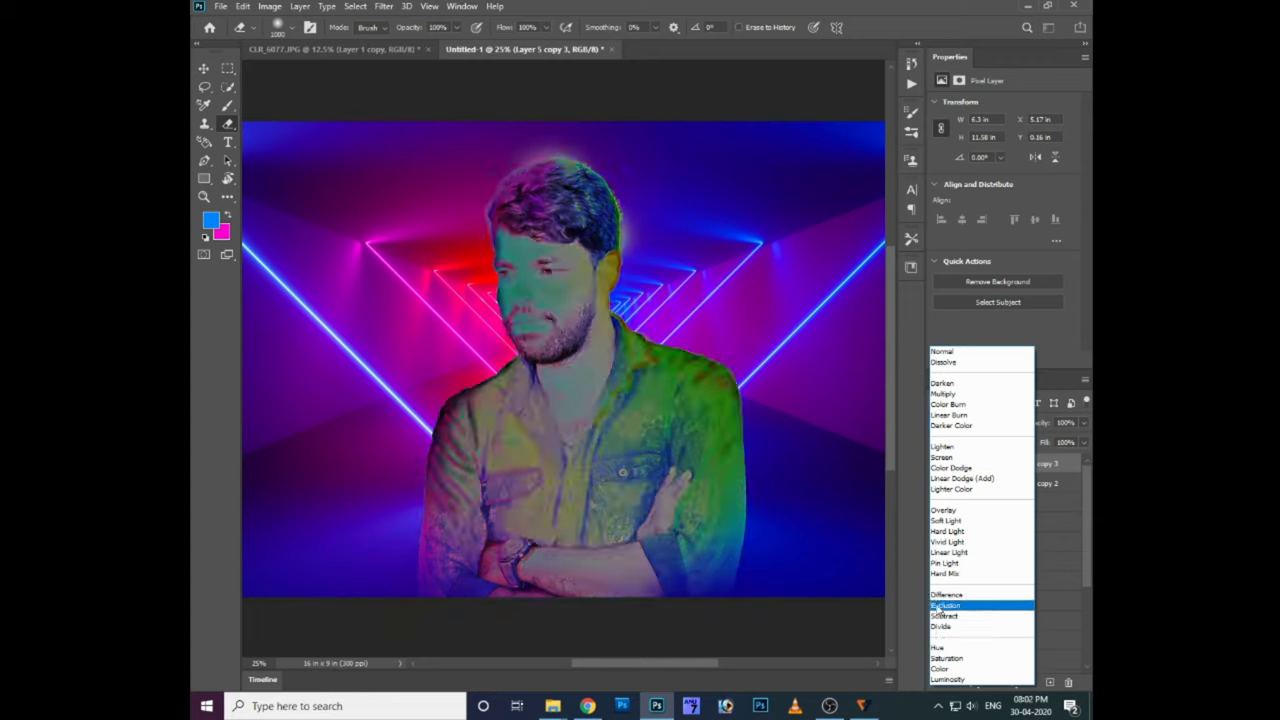
click(944, 510)
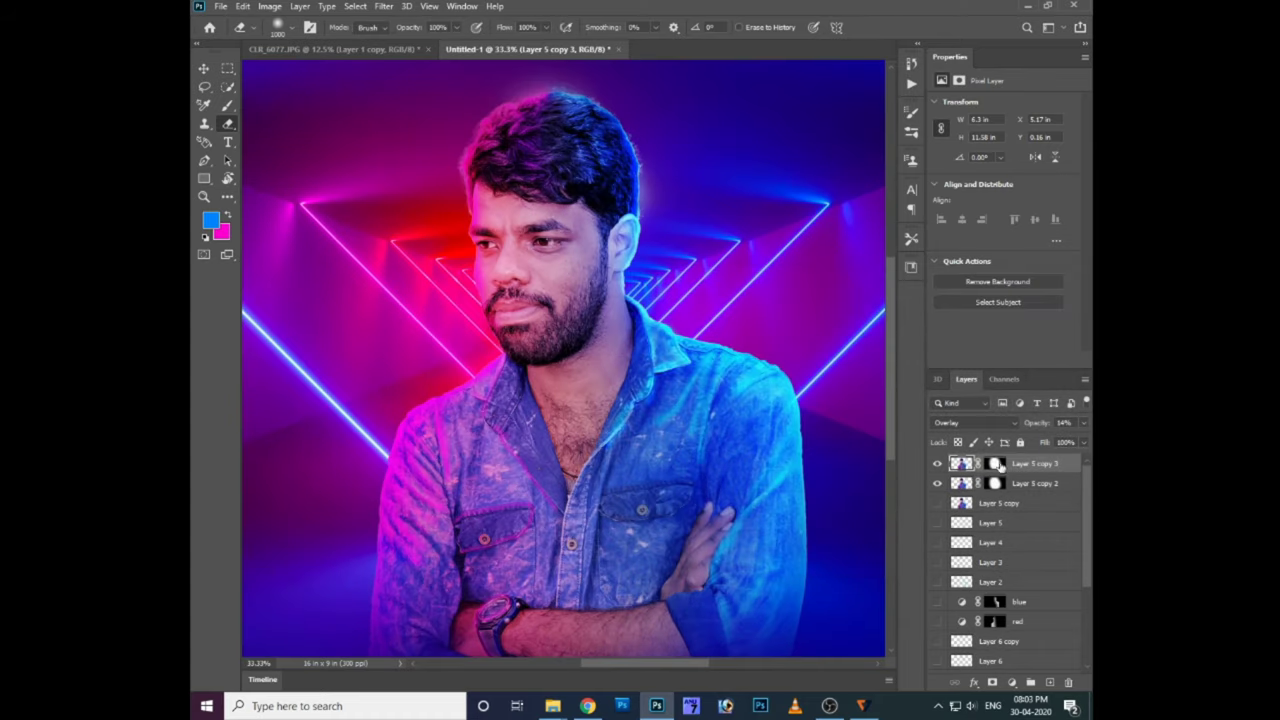
click(1000, 483)
key(ctrl+m)
key(Return)
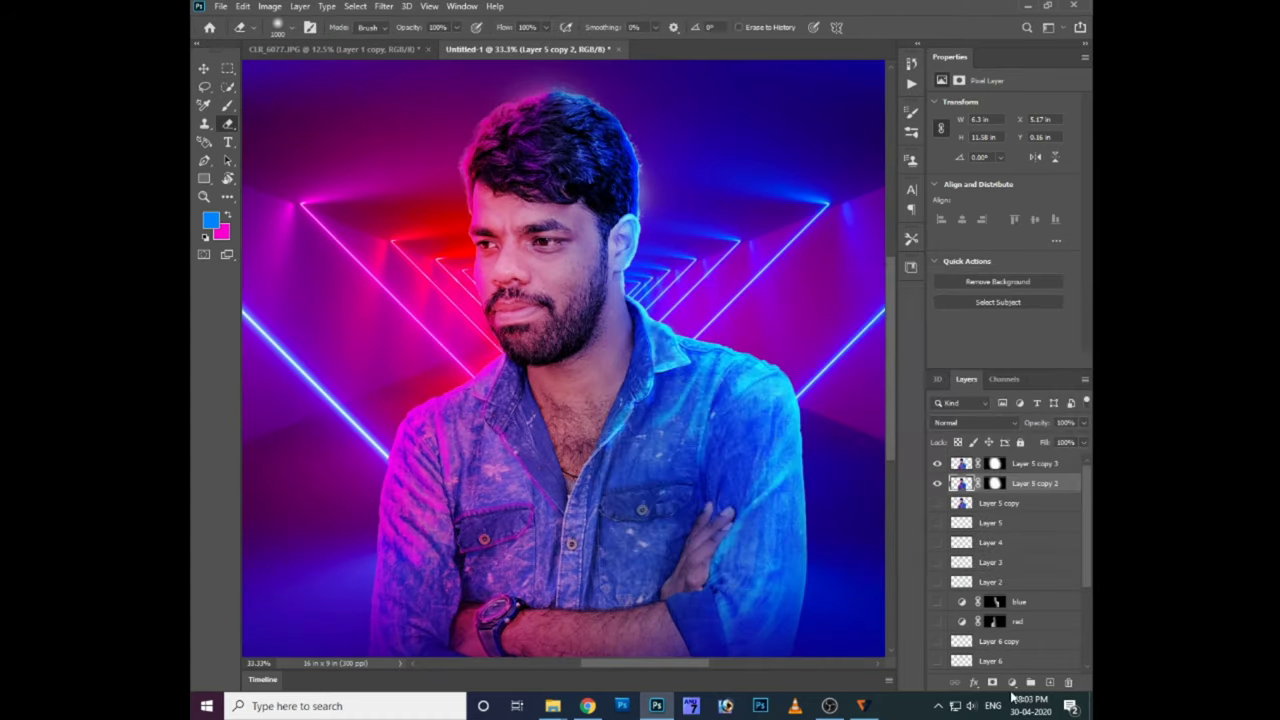
Step: Add a Curves adjustment layer with its midpoint lowered to output 104
key(e)
click(1011, 682)
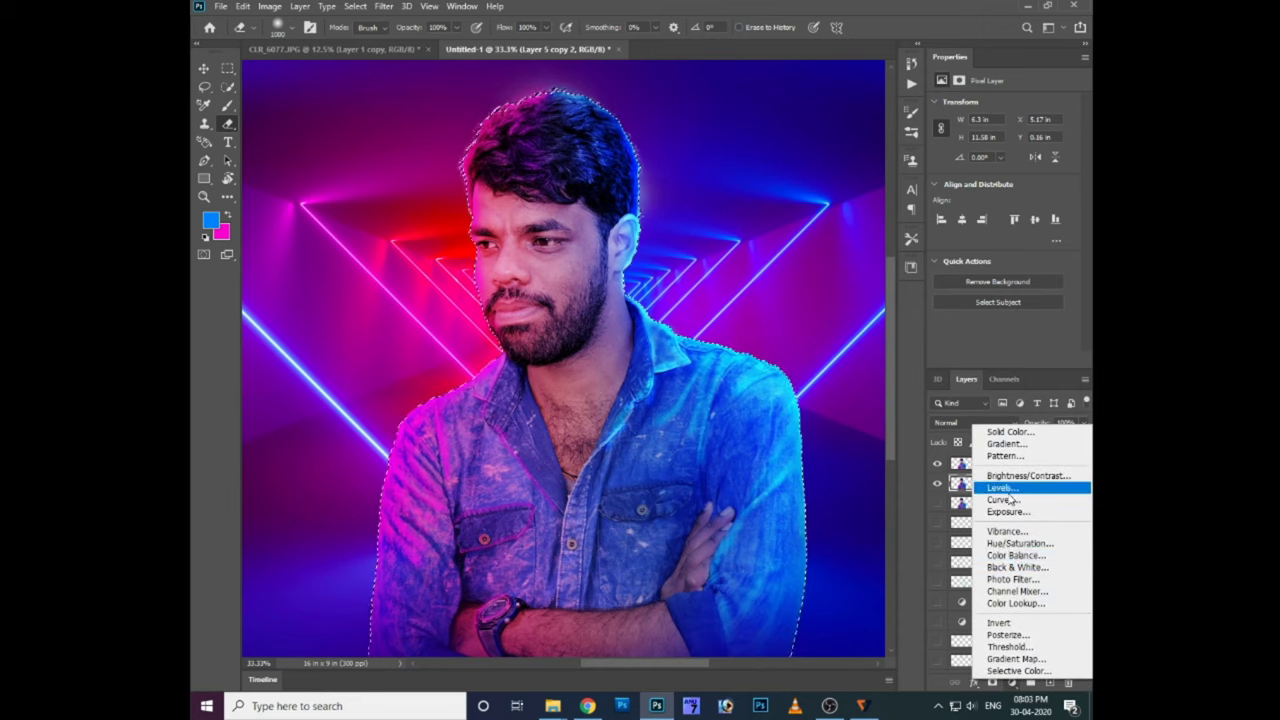
click(992, 486)
mouse_move(1011, 197)
mouse_down()
mouse_move(1013, 214)
mouse_move(1019, 199)
mouse_up()
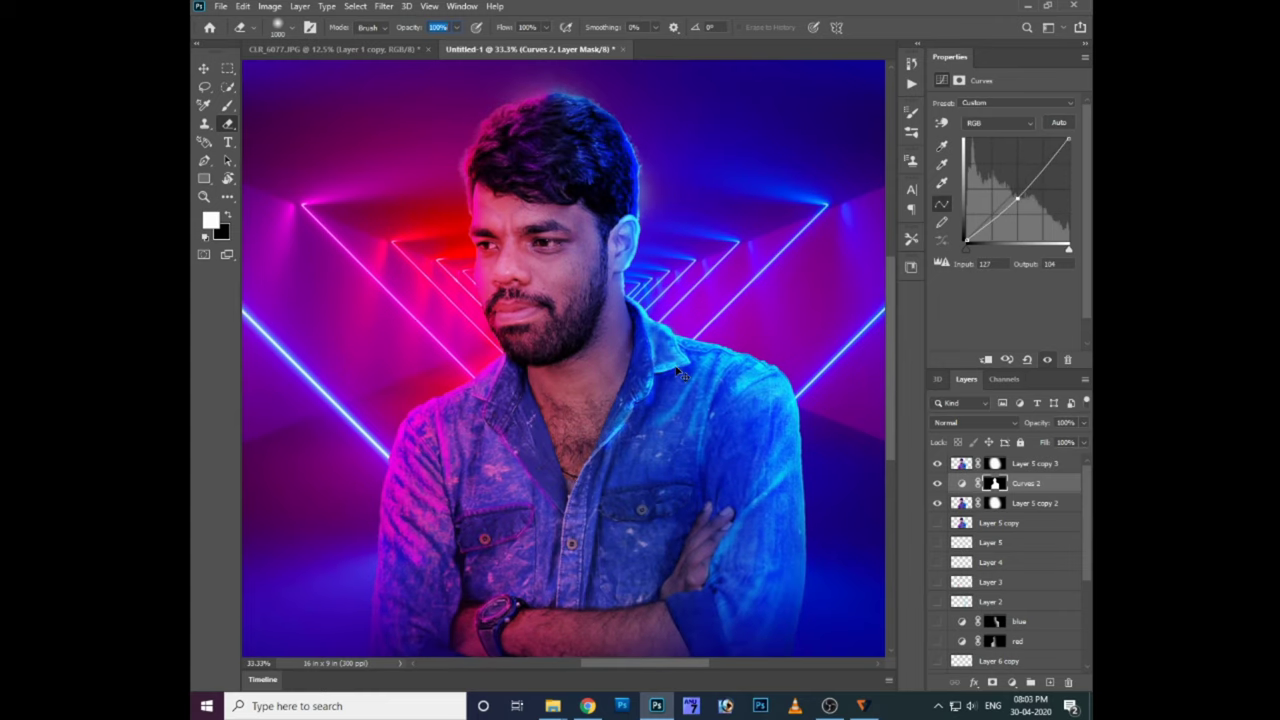
scroll(675, 365, down, 2)
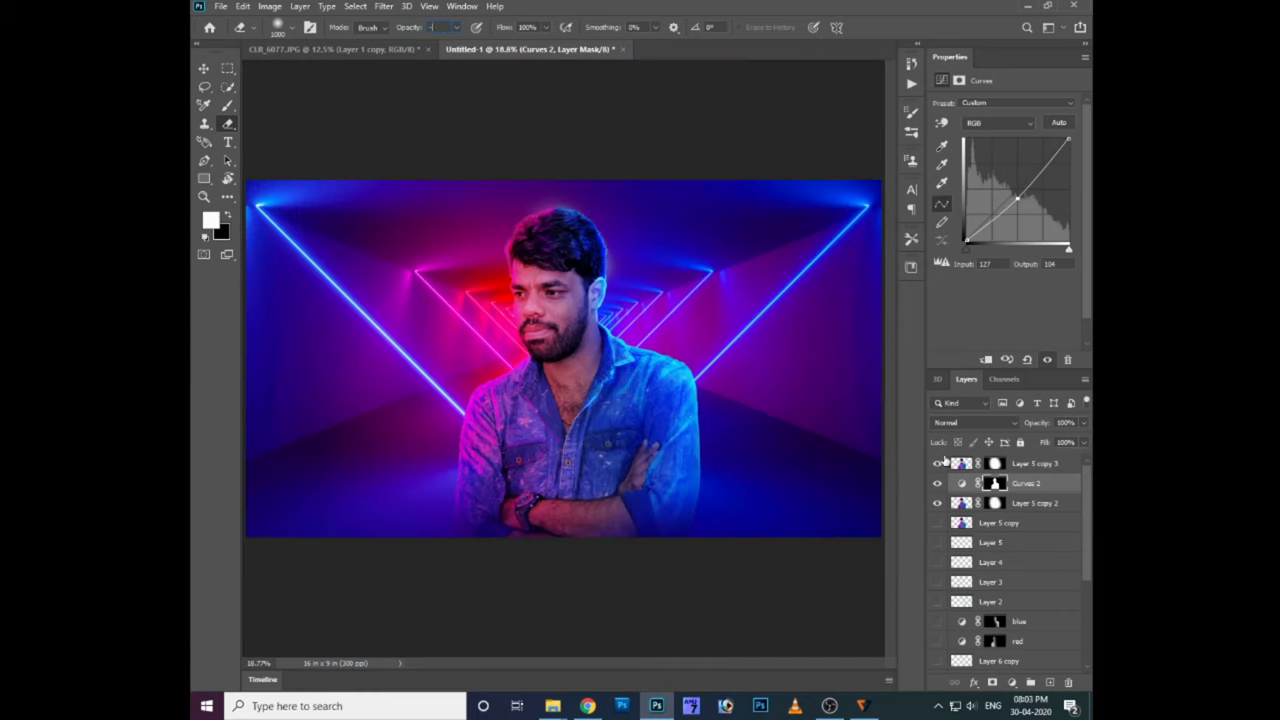
Step: Toggle Layer 5 copy and Layer 5 copy 2 visibility to compare the darkening
click(938, 522)
click(937, 504)
click(937, 504)
click(937, 523)
click(937, 523)
click(937, 523)
click(937, 523)
click(937, 523)
scroll(780, 430, up, 1)
Step: Select the Layer 1 copy tunnel background and flip it horizontally
scroll(780, 430, down, 2)
ctrl+right_click(776, 421)
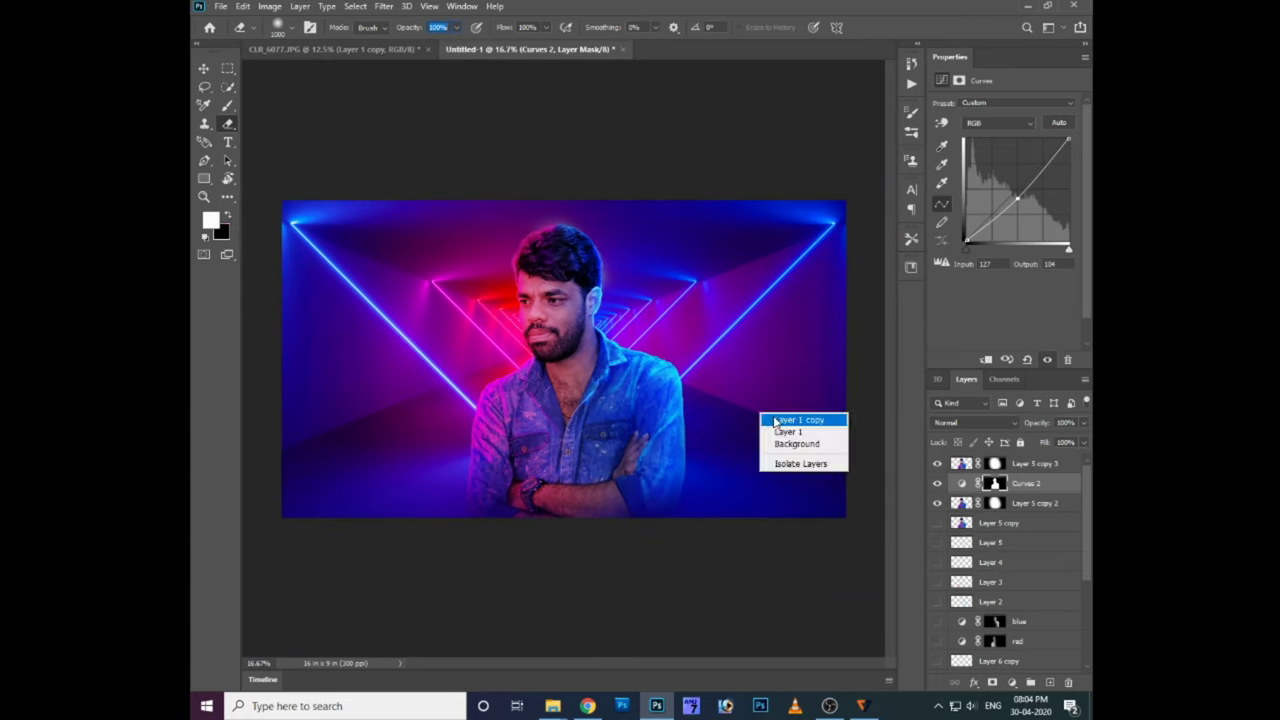
click(776, 421)
key(ctrl+t)
drag(600, 430, 645, 470)
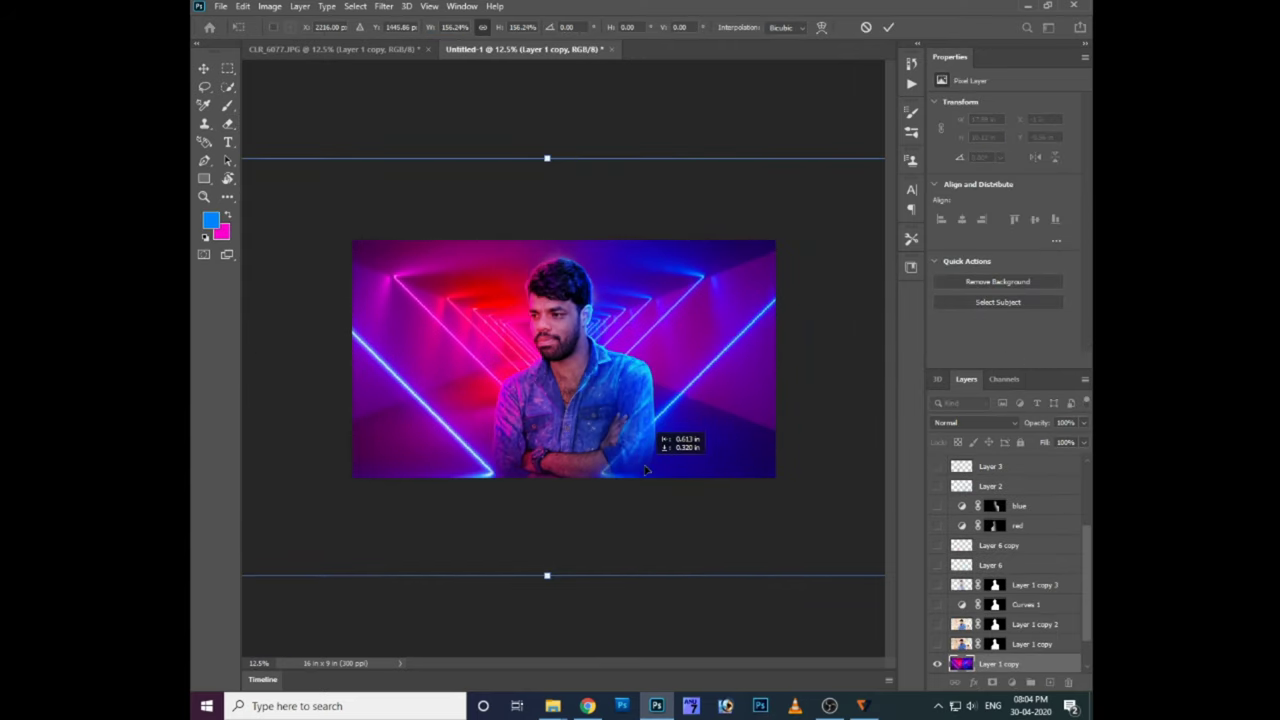
right_click(645, 470)
click(690, 580)
right_click(640, 530)
click(690, 617)
Step: Enlarge the tunnel to fill the canvas, then toggle Layer 5 copy and Curves 2
key(ctrl+minus)
drag(799, 475, 711, 443)
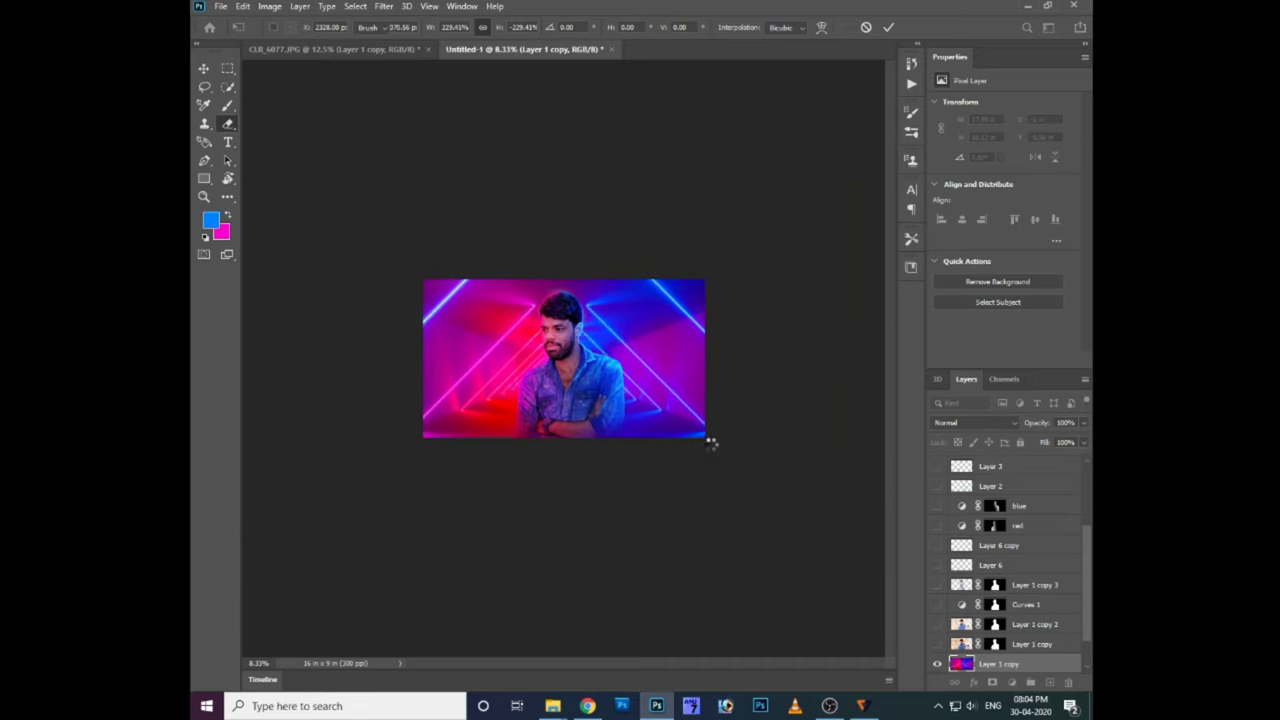
key(Return)
key(ctrl+plus)
key(ctrl+plus)
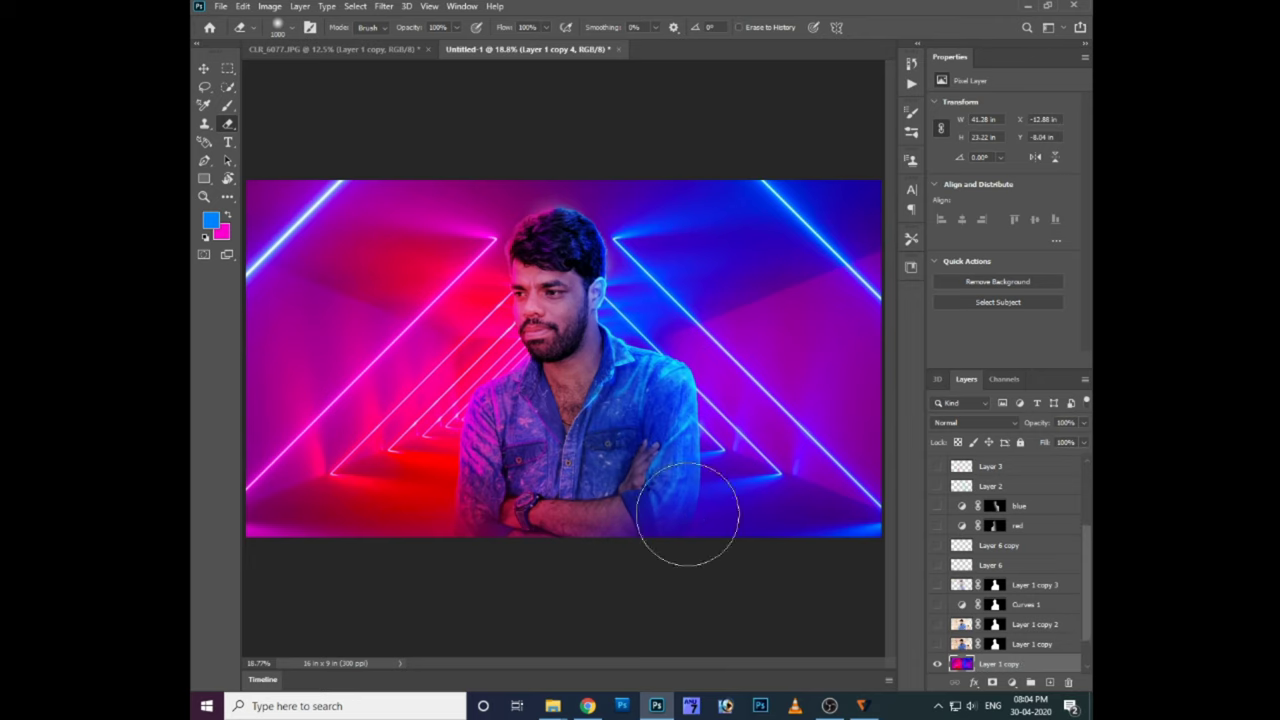
scroll(1000, 560, up, 3)
click(937, 523)
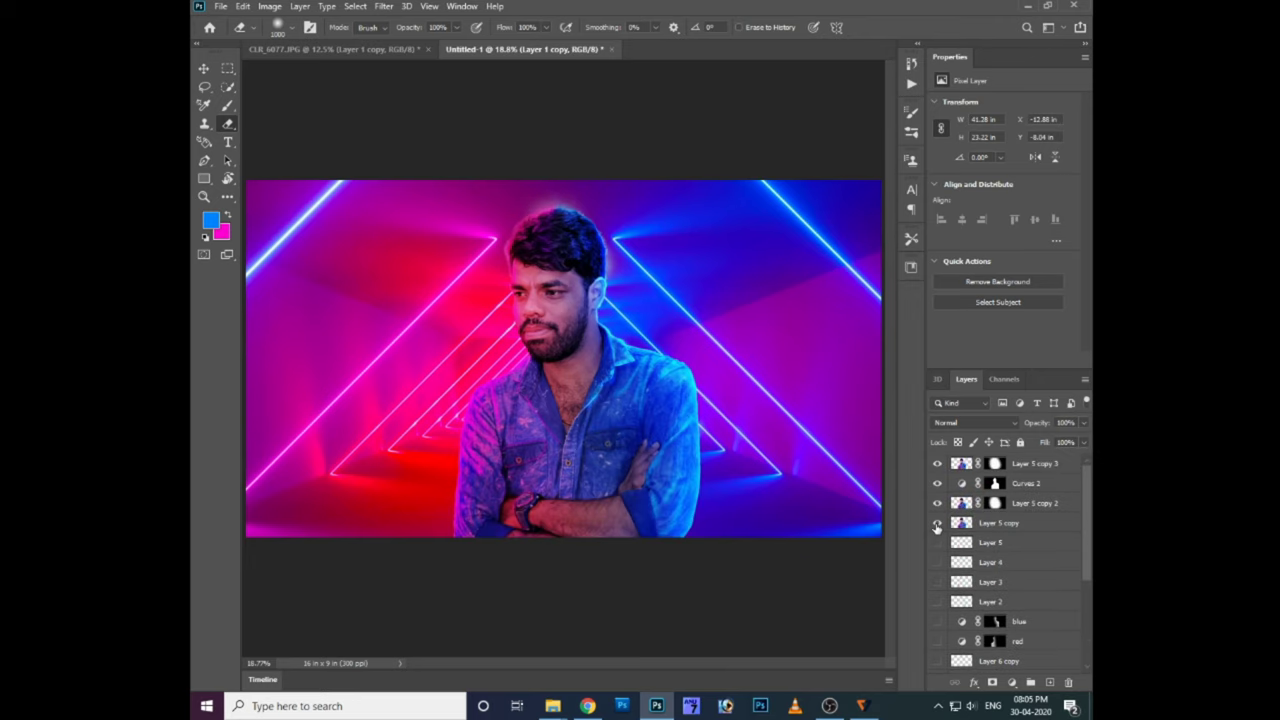
click(937, 483)
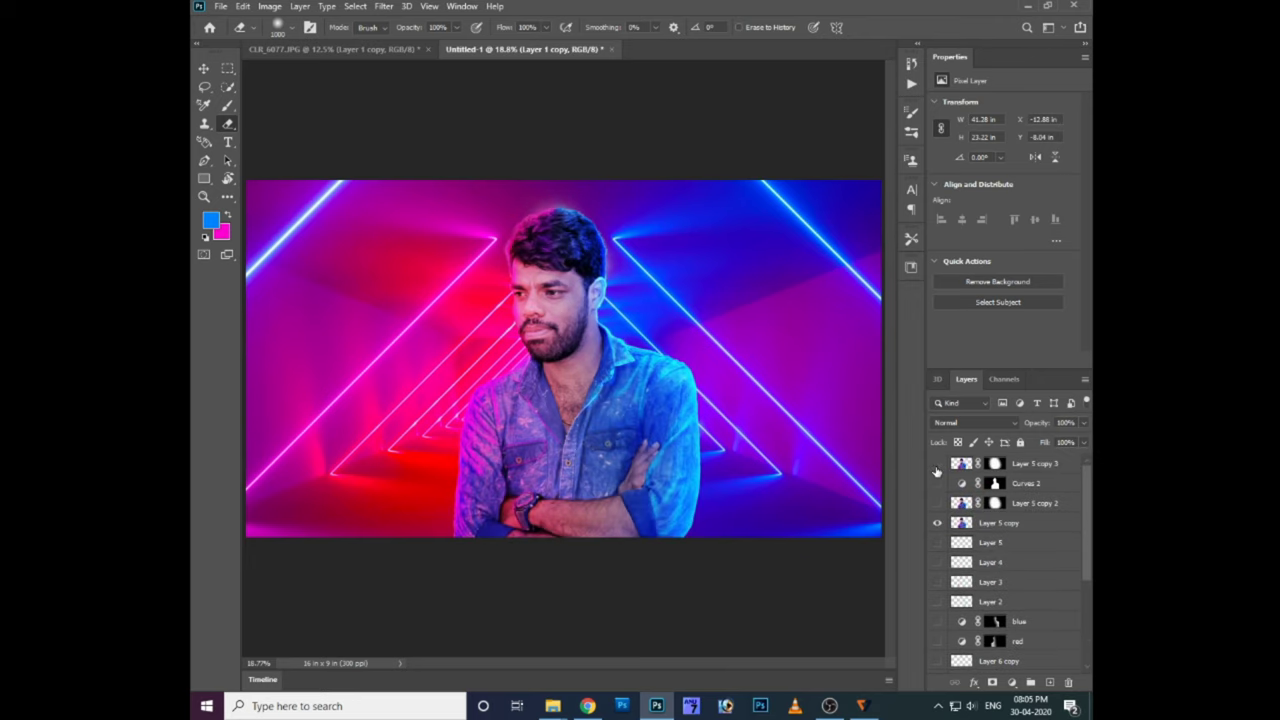